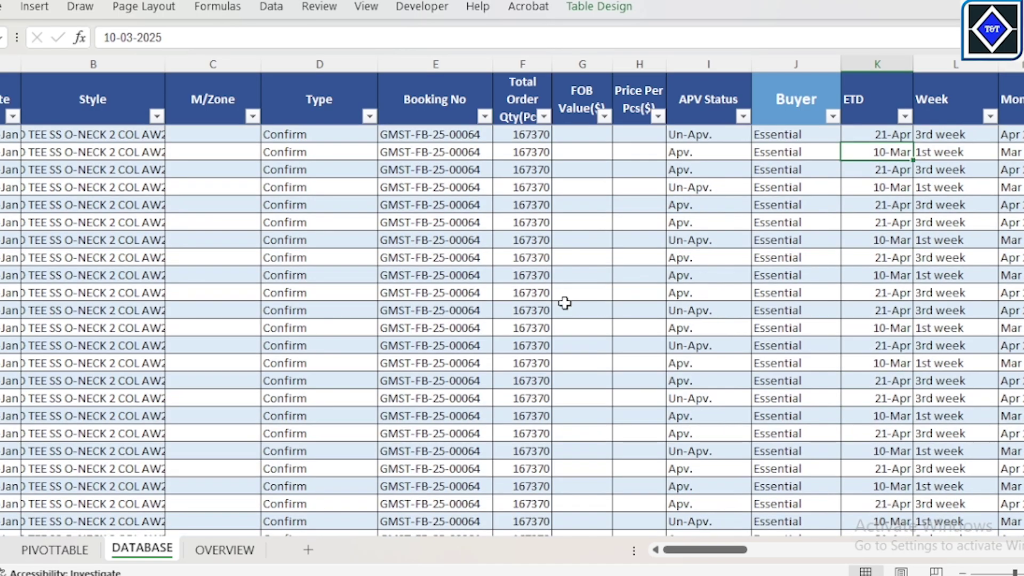
Look over the whole dashboard on the OVERVIEW sheet.
{"action": "left_click", "coordinate": [225, 550]}
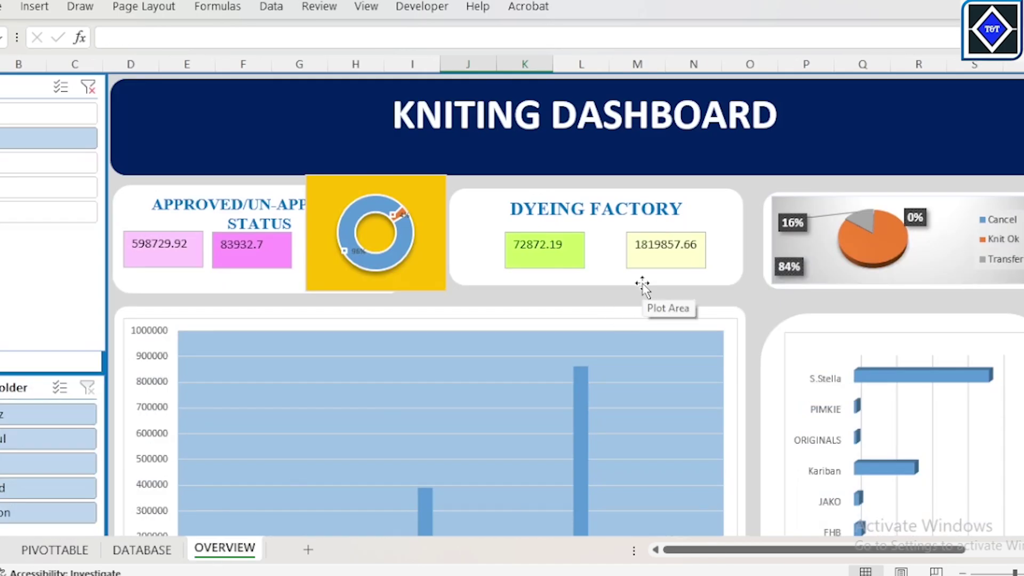
{"action": "scroll", "coordinate": [672, 298], "scroll_direction": "down", "scroll_amount": 10}
{"action": "scroll", "coordinate": [509, 363], "scroll_direction": "up", "scroll_amount": 10}
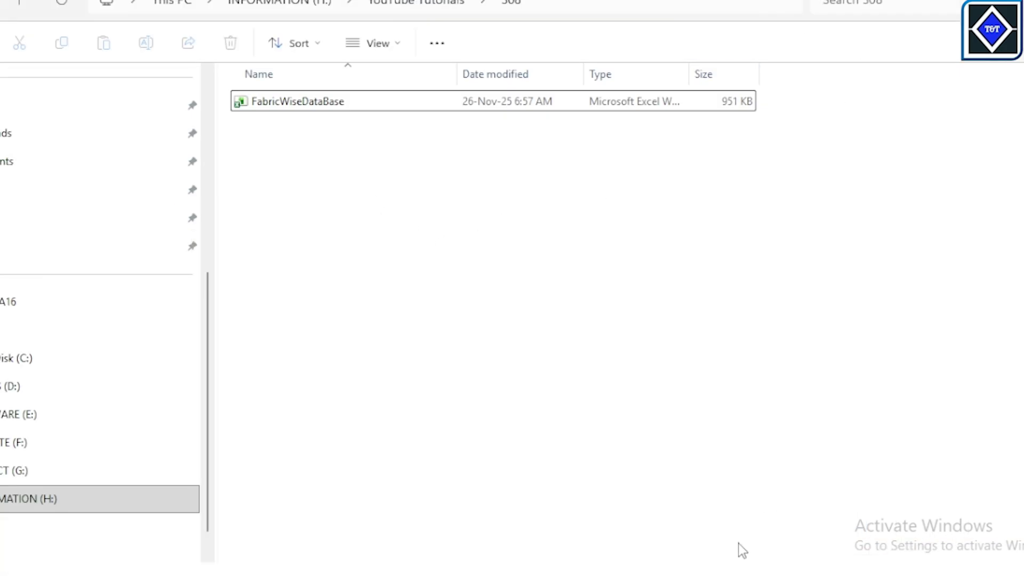
Close the FabricWiseDataBase workbook and make a copy of its file in the same folder.
{"action": "mouse_move", "coordinate": [753, 575]}
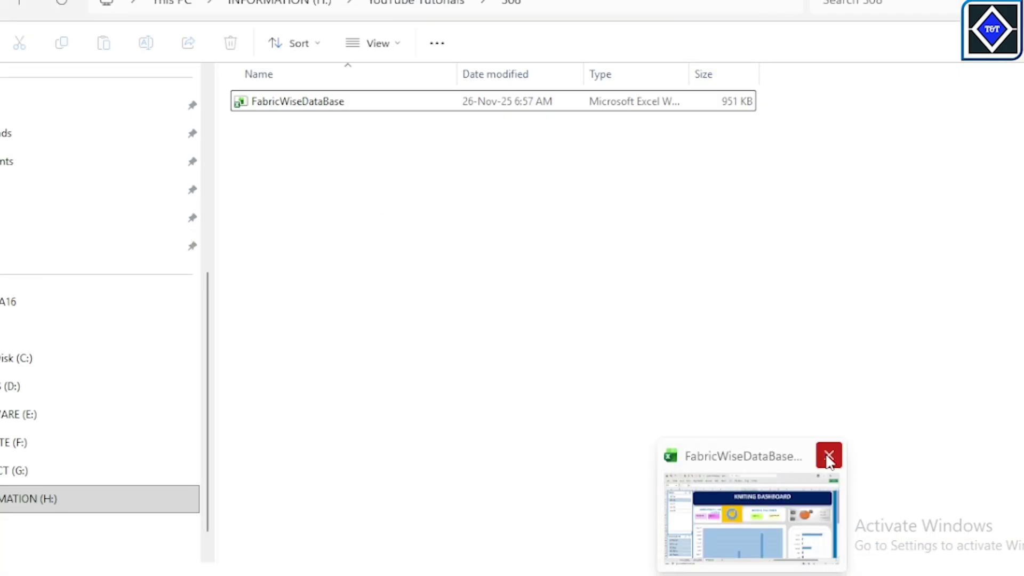
{"action": "left_click", "coordinate": [829, 456]}
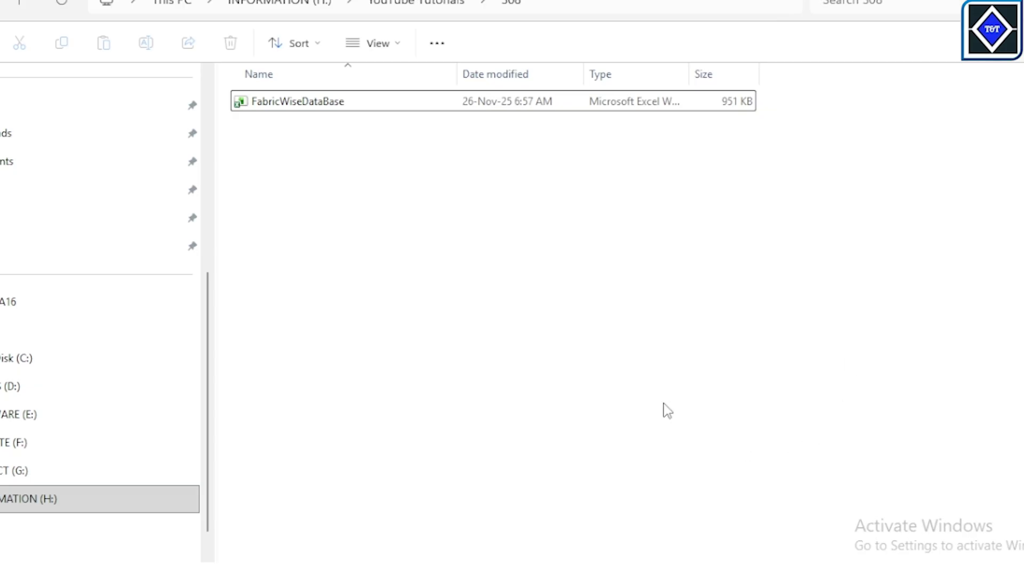
{"action": "left_click", "coordinate": [319, 108]}
{"action": "right_click", "coordinate": [320, 110]}
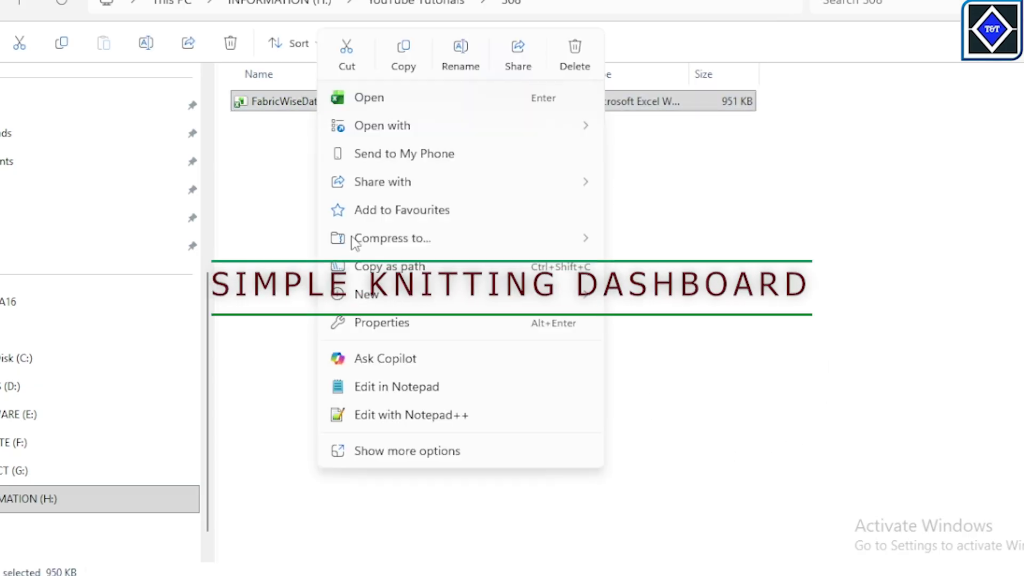
{"action": "left_click", "coordinate": [397, 53]}
{"action": "right_click", "coordinate": [459, 312]}
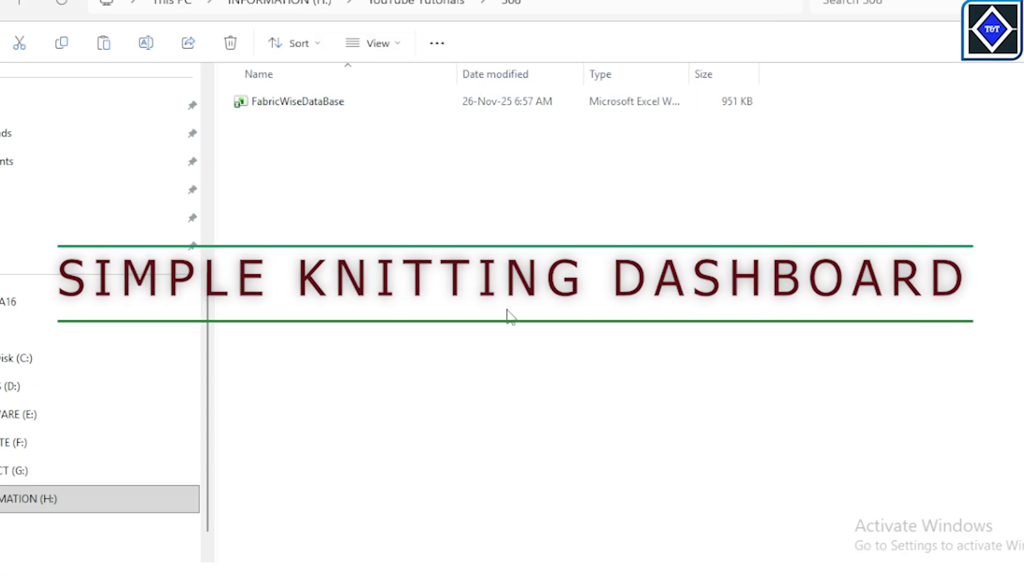
{"action": "left_click", "coordinate": [485, 285]}
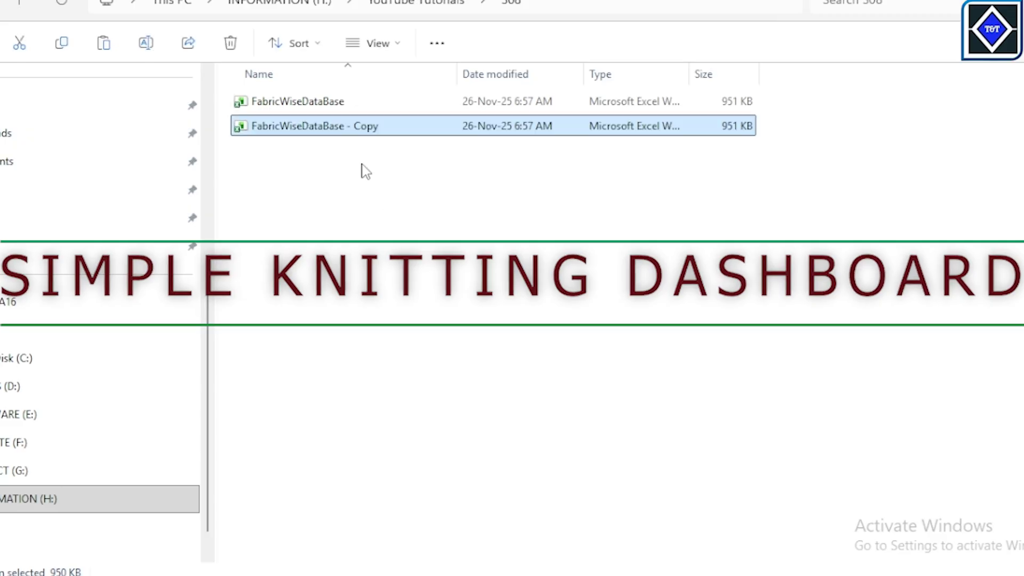
Rename the copied workbook file as Practise and open it in a maximized Excel window.
{"action": "right_click", "coordinate": [351, 123]}
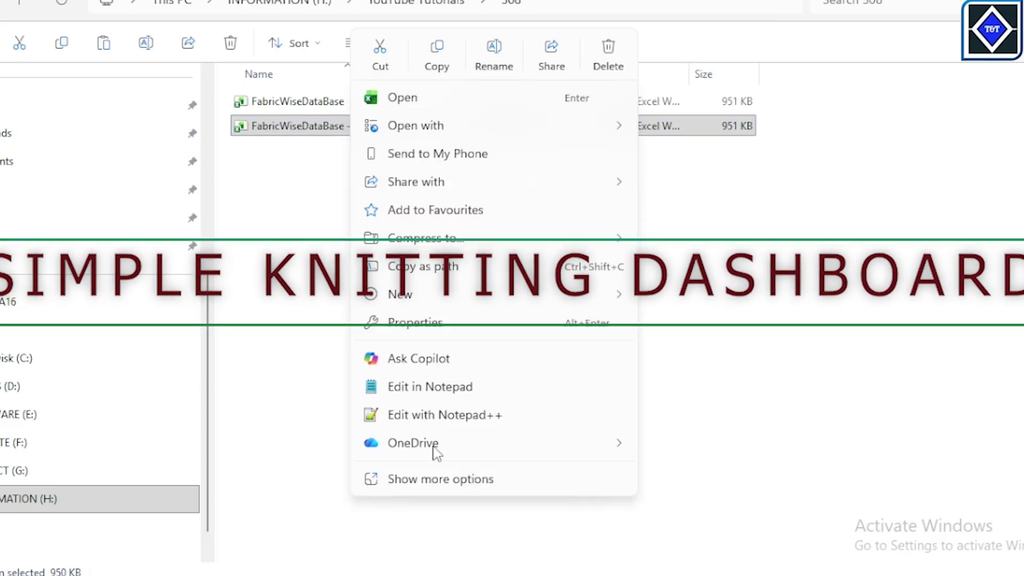
{"action": "left_click", "coordinate": [491, 56]}
{"action": "type", "text": "Pr"}
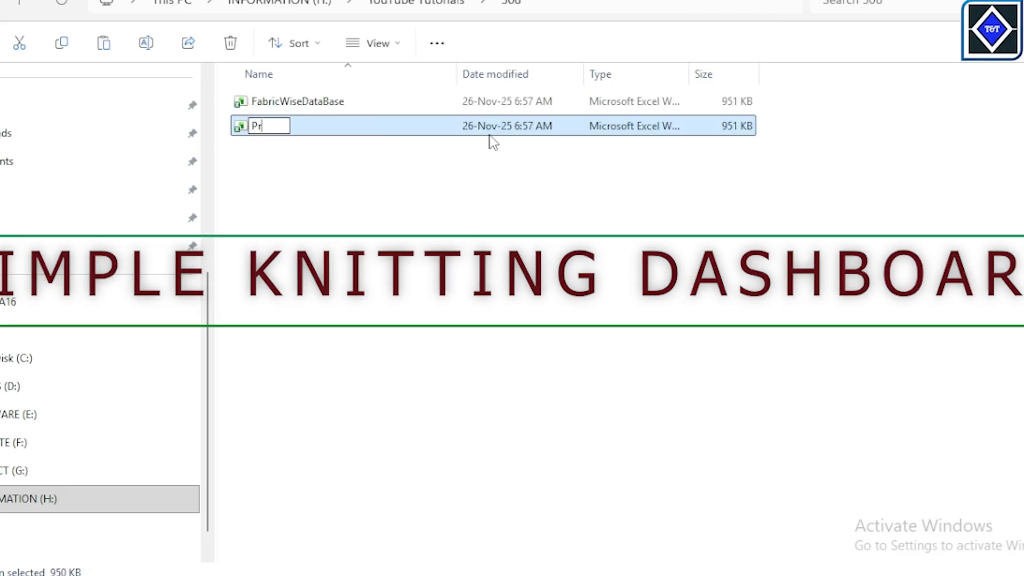
{"action": "type", "text": "act"}
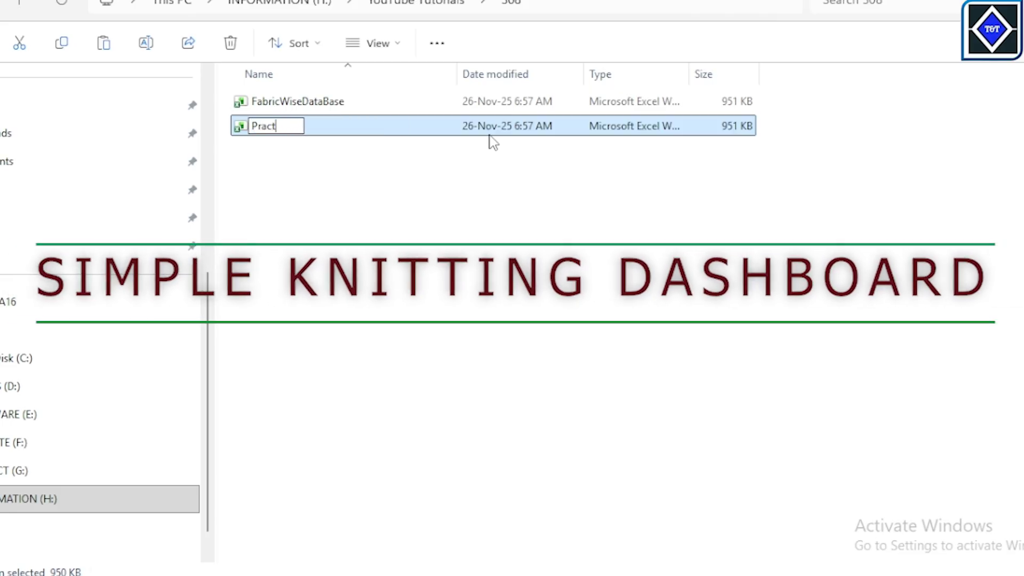
{"action": "type", "text": "ise"}
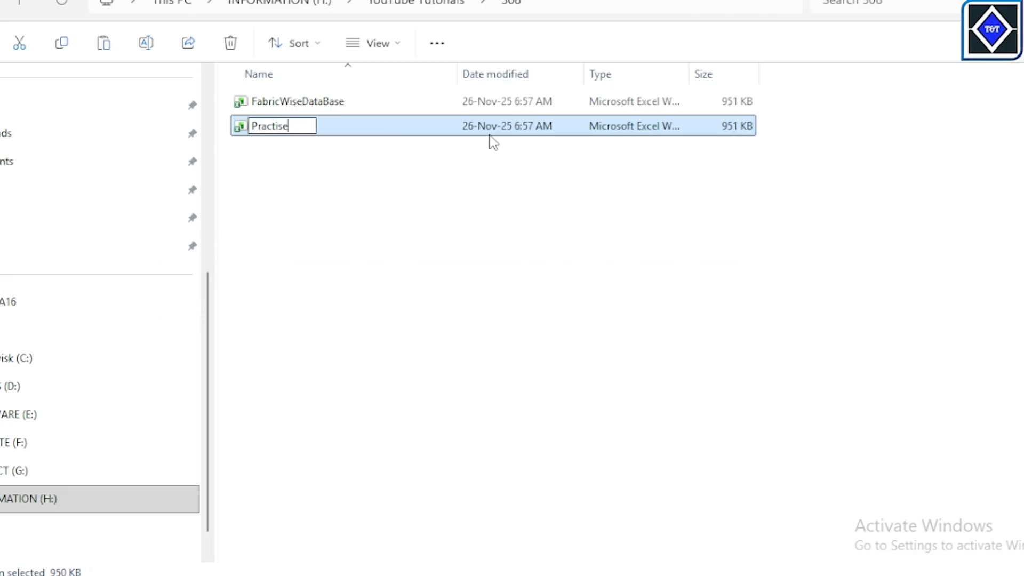
{"action": "key", "text": "Return"}
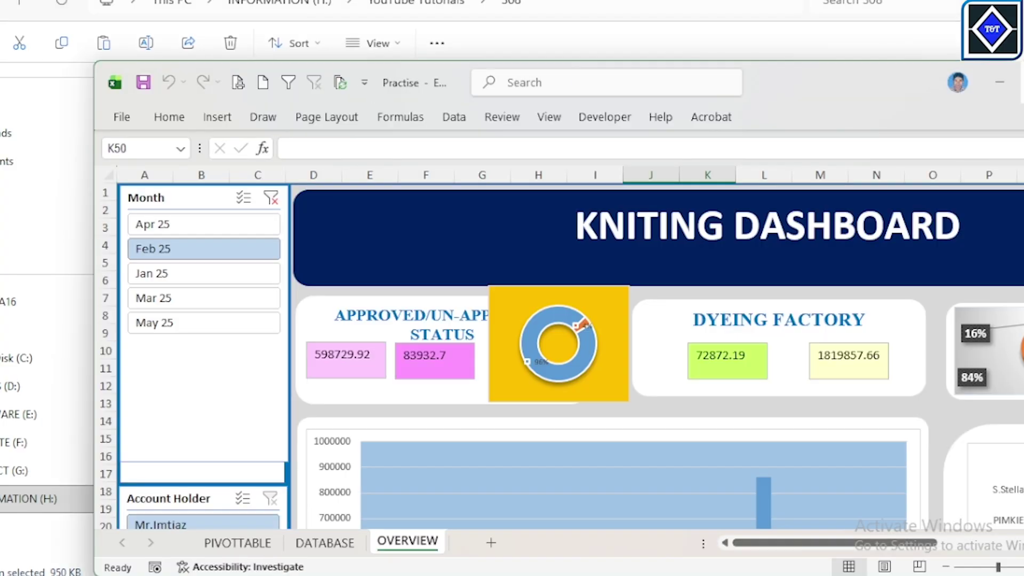
{"action": "left_click", "coordinate": [1023, 82]}
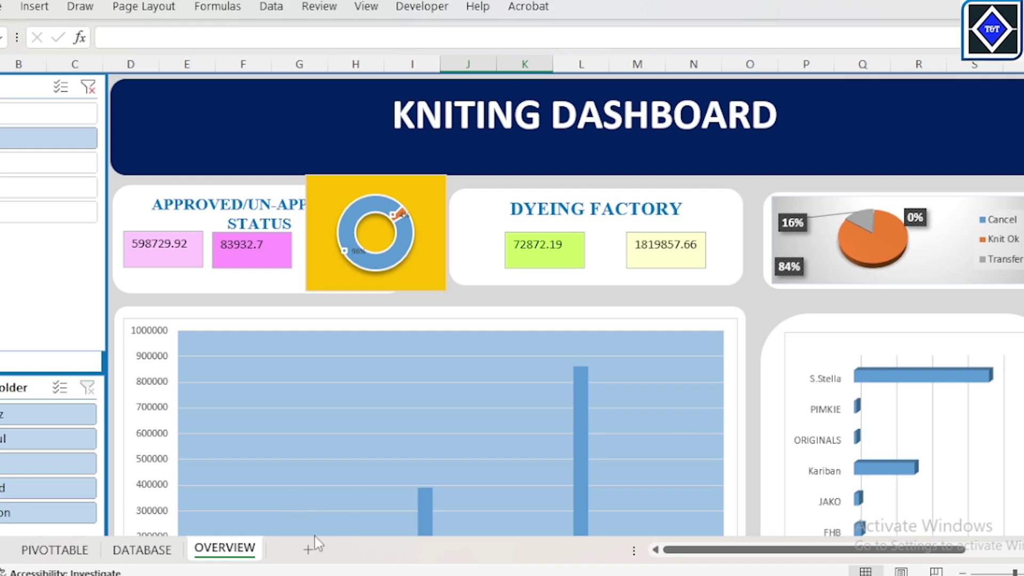
Delete the PIVOTTABLE sheet from the Practise workbook.
{"action": "left_click", "coordinate": [149, 552]}
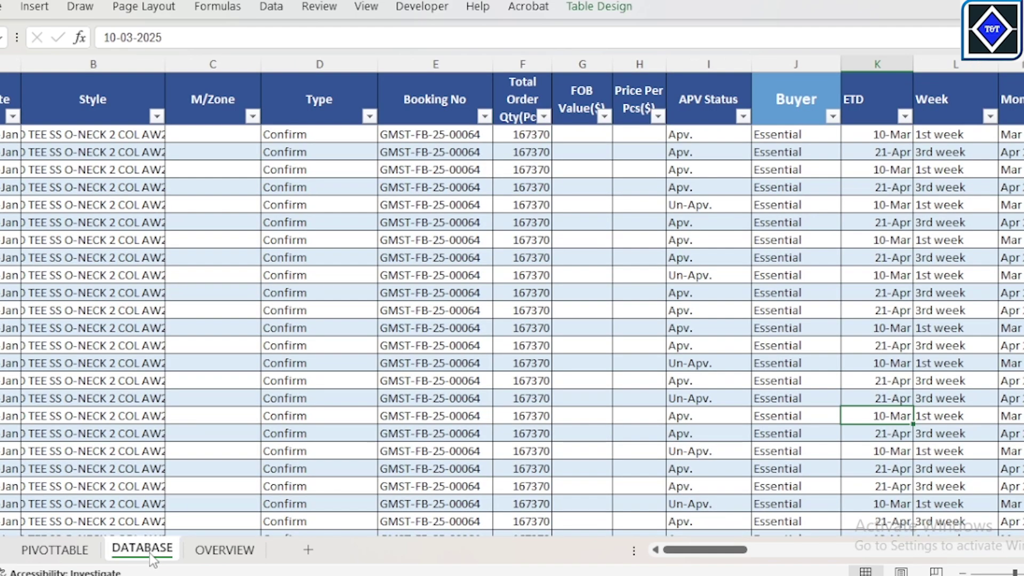
{"action": "left_click", "coordinate": [76, 555]}
{"action": "right_click", "coordinate": [76, 558]}
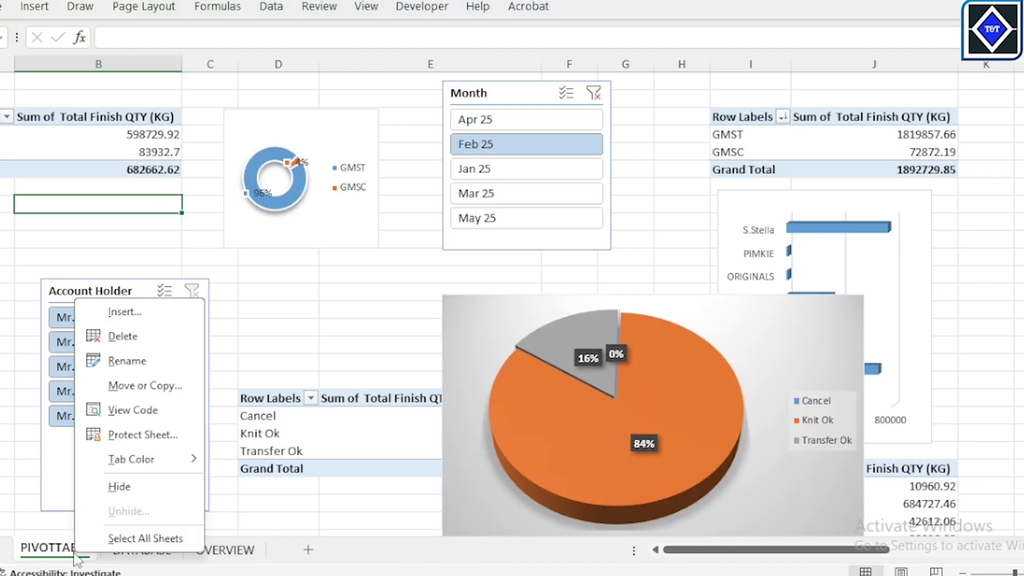
{"action": "left_click", "coordinate": [133, 341]}
{"action": "left_click", "coordinate": [460, 326]}
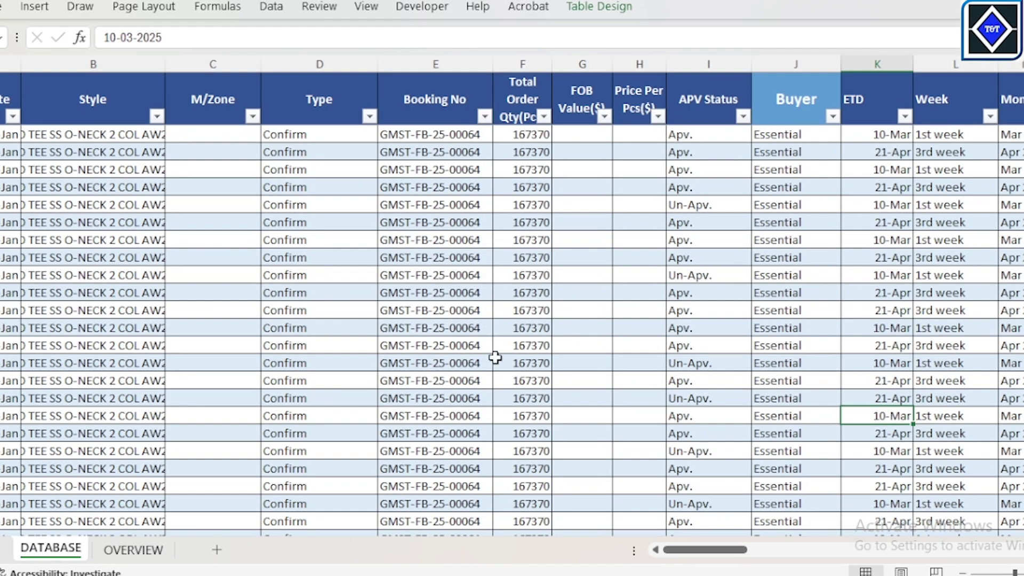
Delete the OVERVIEW dashboard sheet, leaving only the DATABASE sheet in the workbook.
{"action": "left_click", "coordinate": [139, 555]}
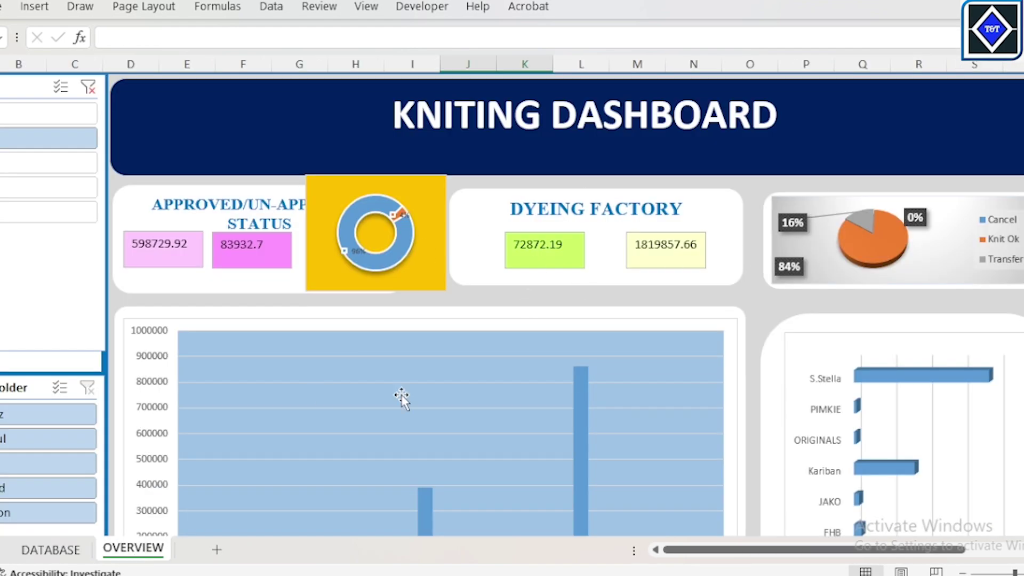
{"action": "right_click", "coordinate": [124, 558]}
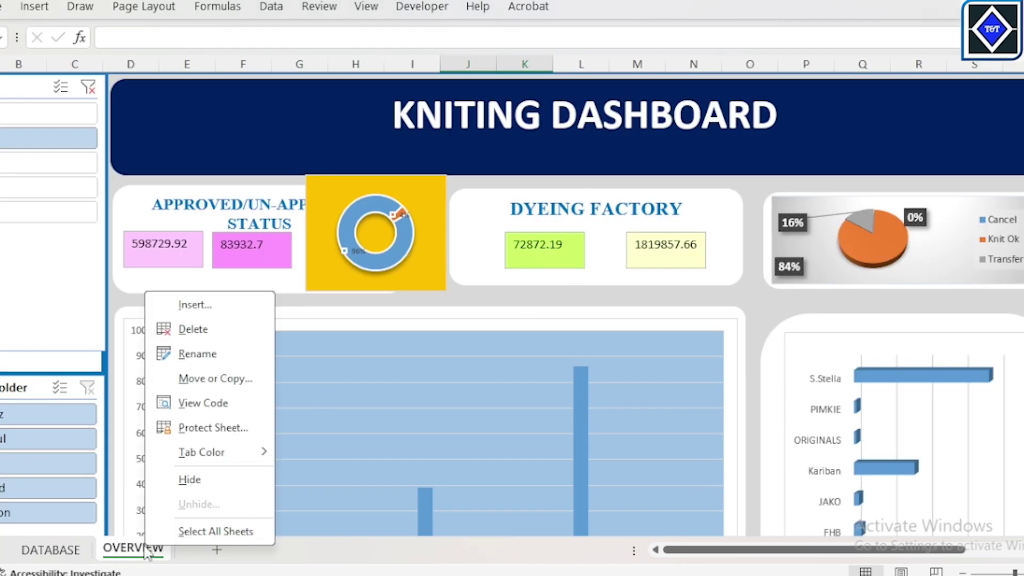
{"action": "left_click", "coordinate": [204, 335]}
{"action": "left_click", "coordinate": [483, 323]}
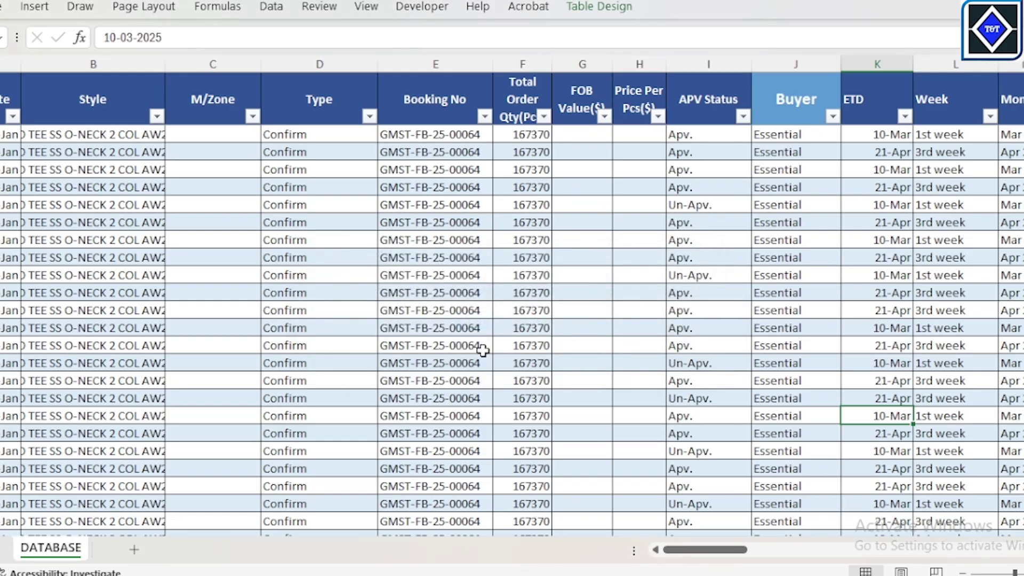
Examine the order table on the DATABASE sheet, from the Style column across to the Month and Fabric Type columns.
{"action": "left_click", "coordinate": [483, 308]}
{"action": "left_click", "coordinate": [450, 345]}
{"action": "scroll", "coordinate": [426, 352], "scroll_direction": "down", "scroll_amount": 10}
{"action": "left_click", "coordinate": [150, 414]}
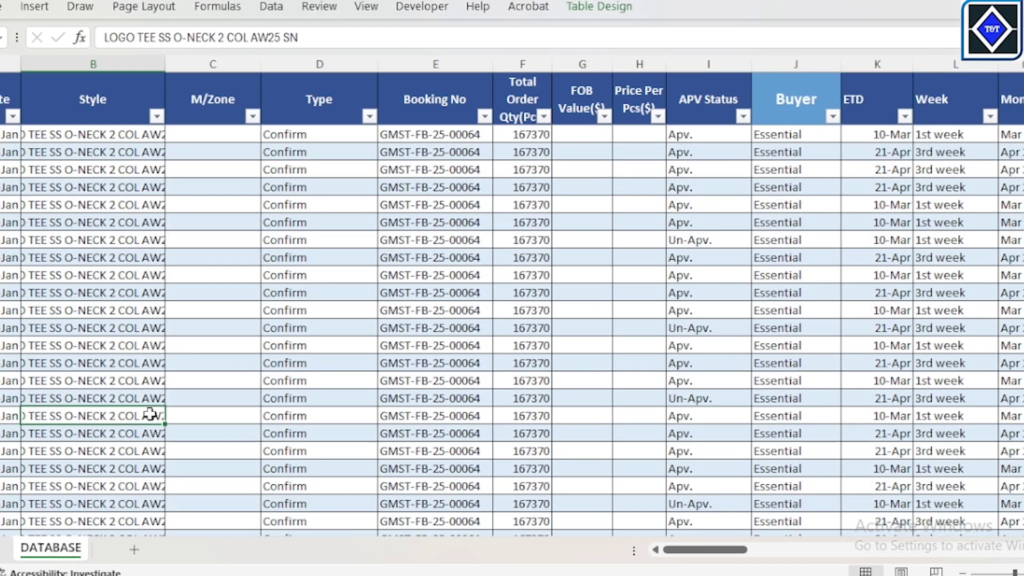
{"action": "key", "text": "ctrl+shift+Up"}
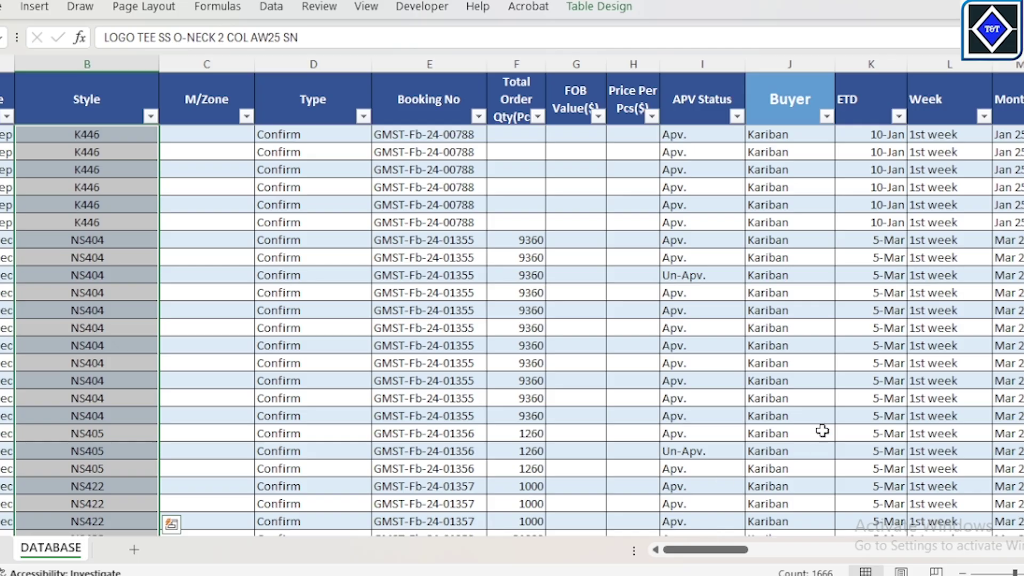
{"action": "scroll", "coordinate": [816, 443], "scroll_direction": "down", "scroll_amount": 4}
{"action": "left_click_drag", "start_coordinate": [710, 556], "coordinate": [751, 551]}
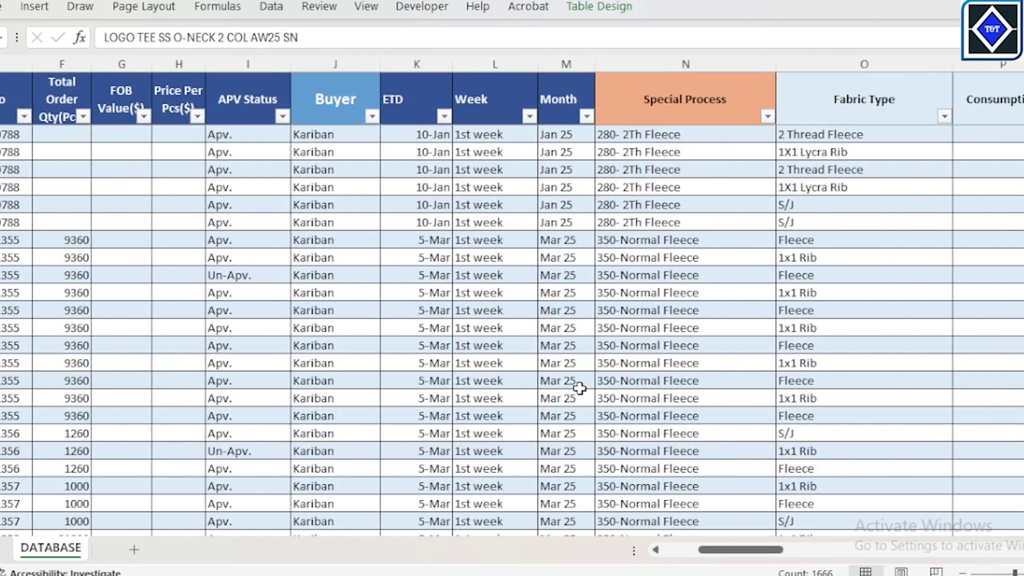
{"action": "left_click", "coordinate": [567, 381]}
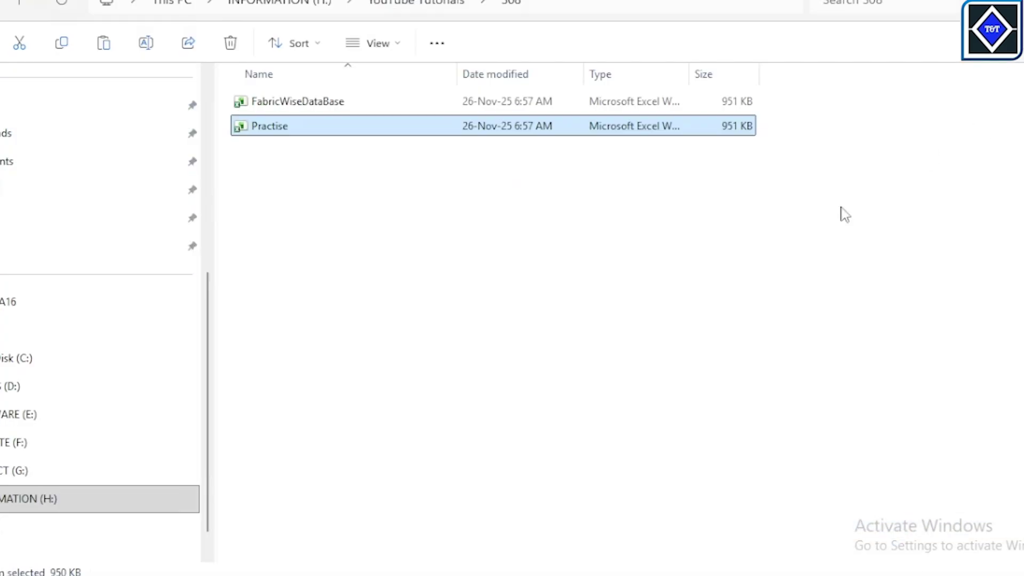
Open the original FabricWiseDataBase workbook from the folder and look over its OVERVIEW dashboard as a reference.
{"action": "left_click", "coordinate": [841, 212]}
{"action": "left_click", "coordinate": [312, 104]}
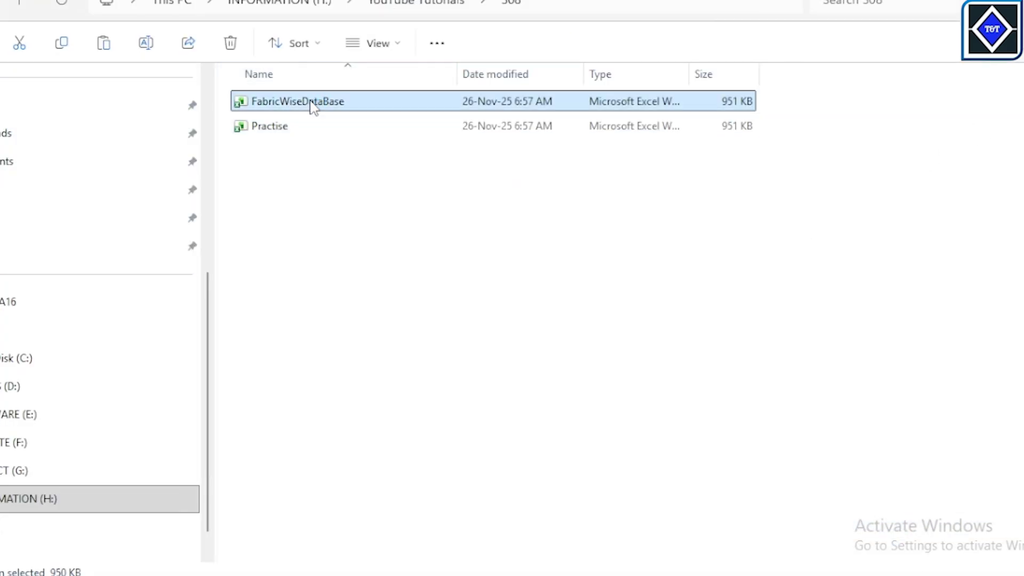
{"action": "double_click", "coordinate": [312, 104]}
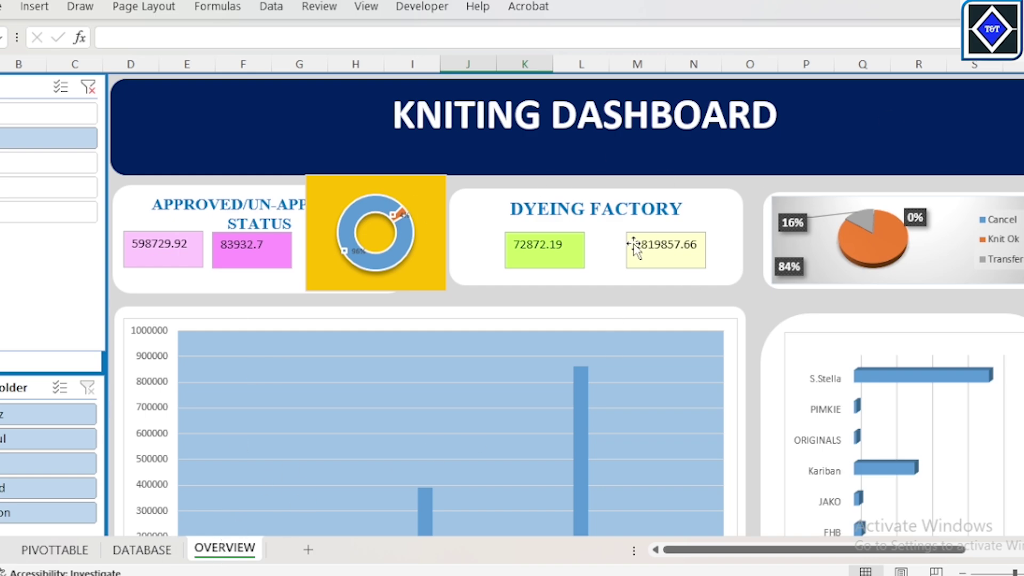
{"action": "scroll", "coordinate": [581, 301], "scroll_direction": "down", "scroll_amount": 8}
{"action": "scroll", "coordinate": [562, 312], "scroll_direction": "up", "scroll_amount": 6}
{"action": "scroll", "coordinate": [555, 298], "scroll_direction": "up", "scroll_amount": 2}
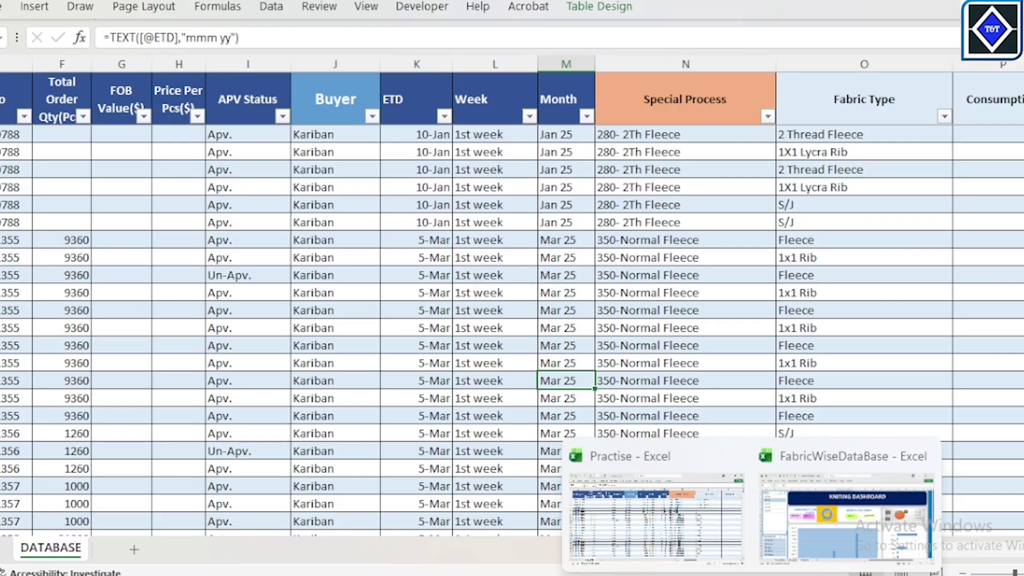
Switch to the Practise workbook and add a new worksheet after DATABASE.
{"action": "left_click", "coordinate": [134, 549]}
{"action": "right_click", "coordinate": [130, 549]}
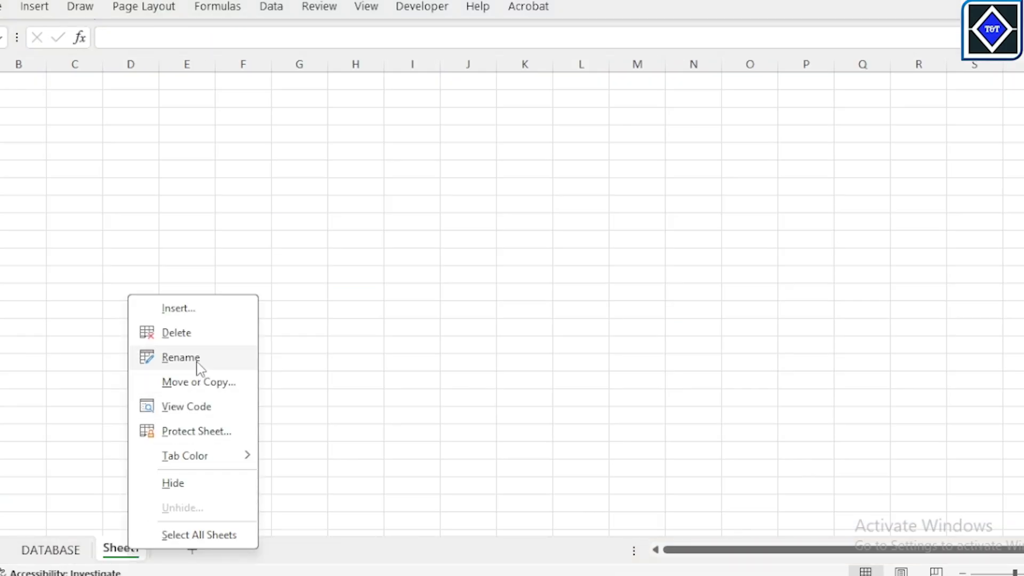
{"action": "left_click", "coordinate": [181, 357]}
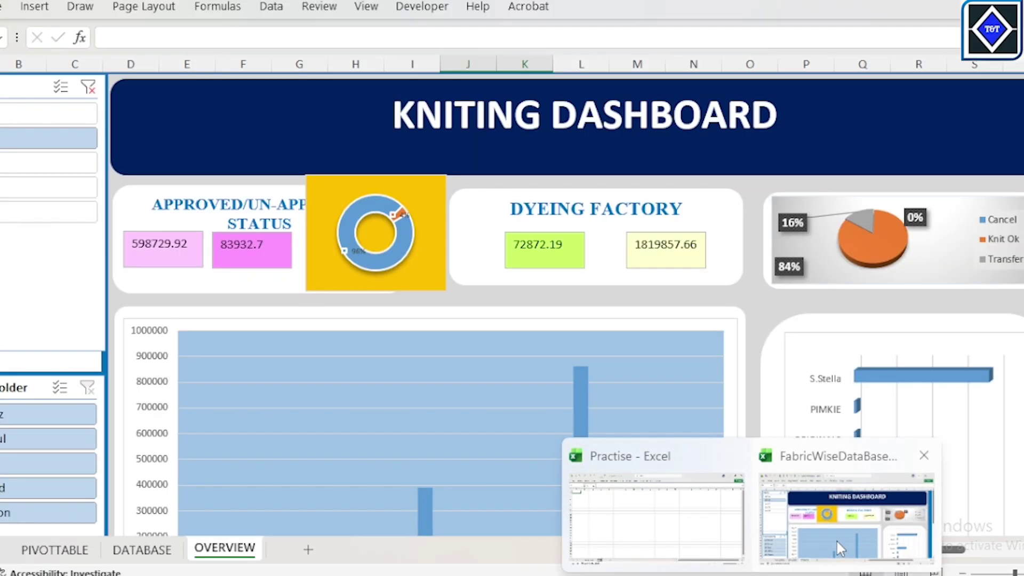
Check the sheet names in FabricWiseDataBase, and rename the new sheet in the Practise workbook as OVERVIEW.
{"action": "left_click", "coordinate": [838, 543]}
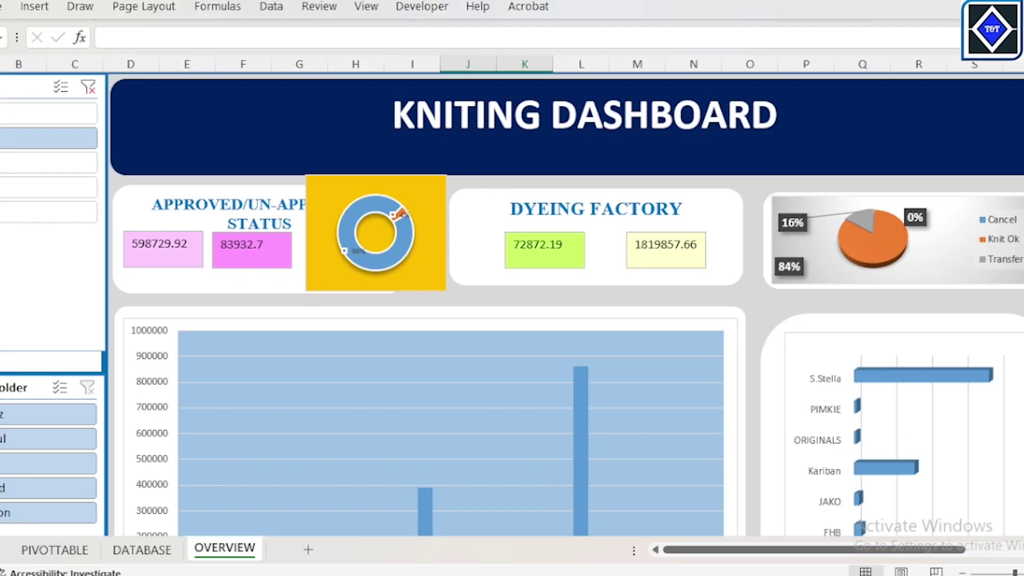
{"action": "left_click", "coordinate": [656, 512]}
{"action": "right_click", "coordinate": [125, 552]}
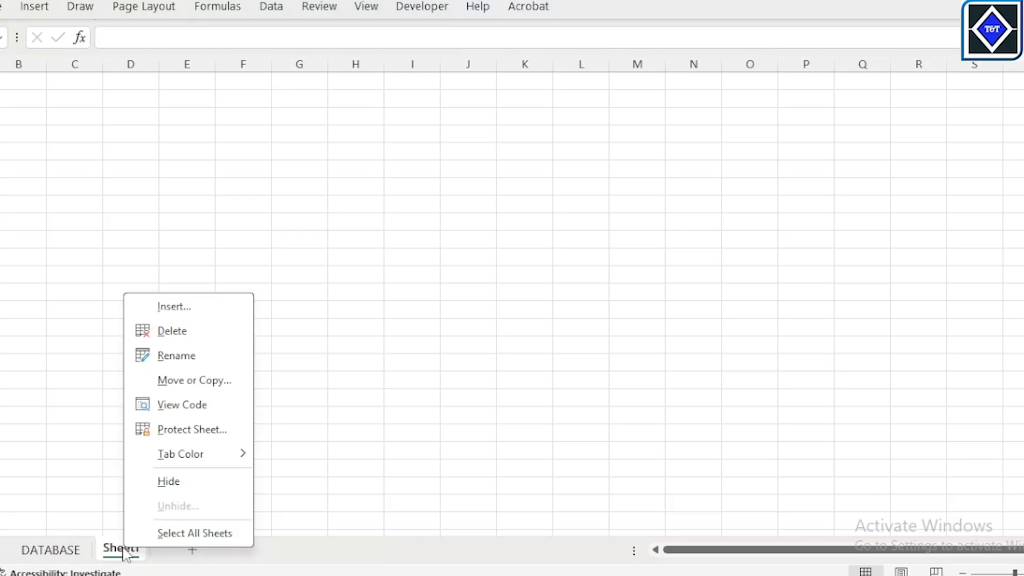
{"action": "left_click", "coordinate": [208, 358]}
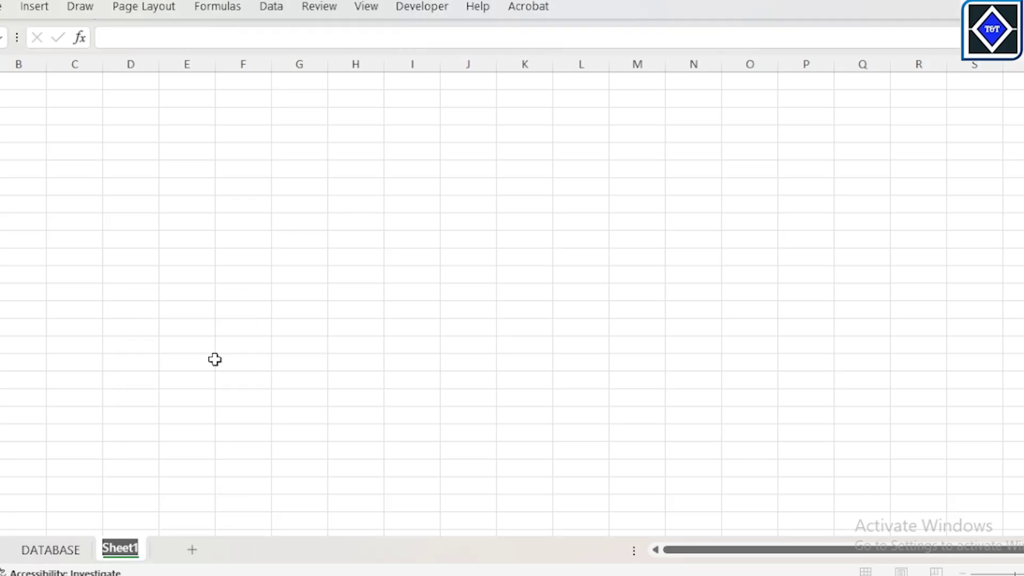
{"action": "type", "text": "OV"}
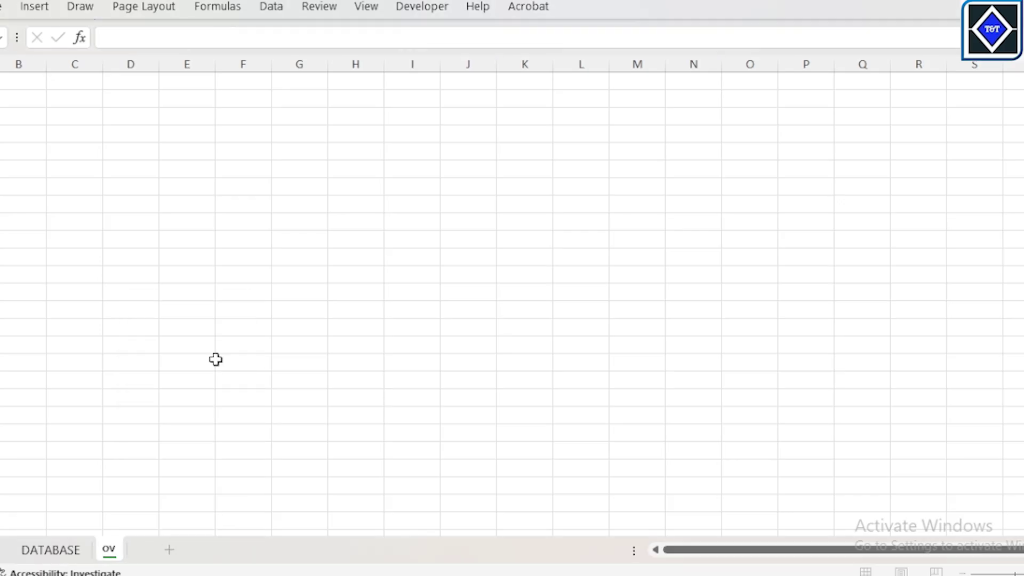
{"action": "key", "text": "BackSpace"}
{"action": "key", "text": "BackSpace"}
{"action": "type", "text": "OVER"}
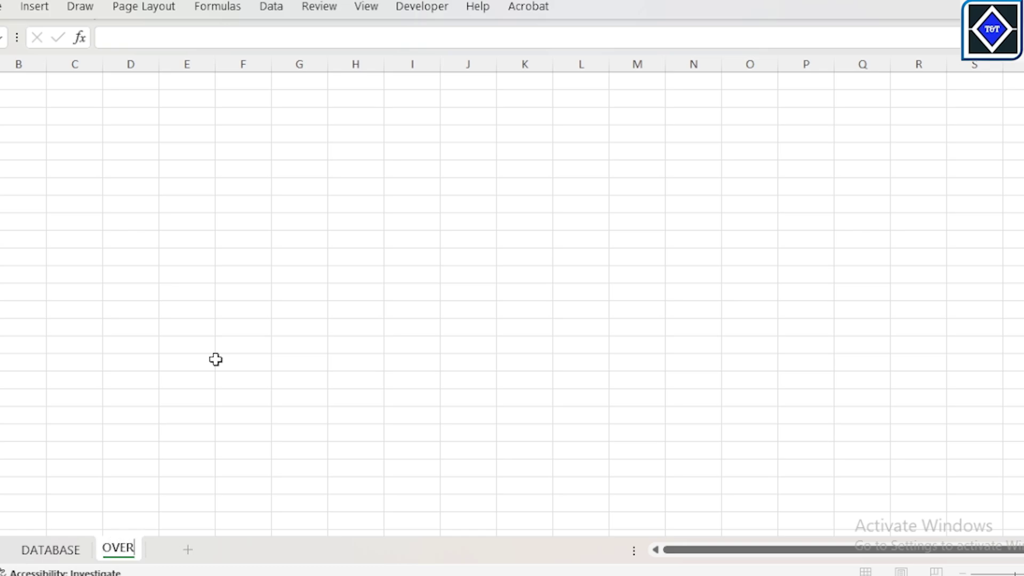
{"action": "type", "text": "VIEW"}
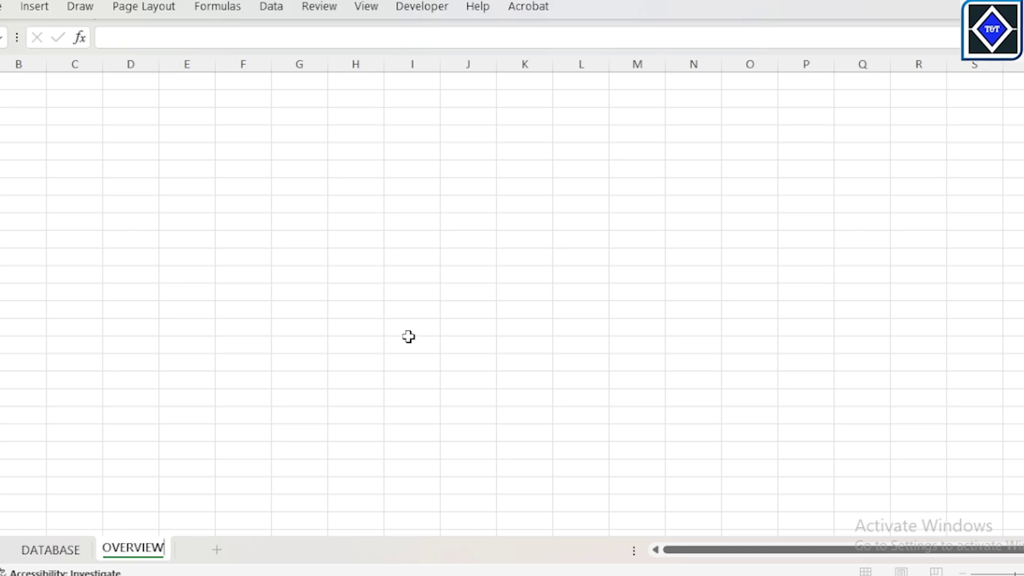
{"action": "left_click", "coordinate": [409, 341]}
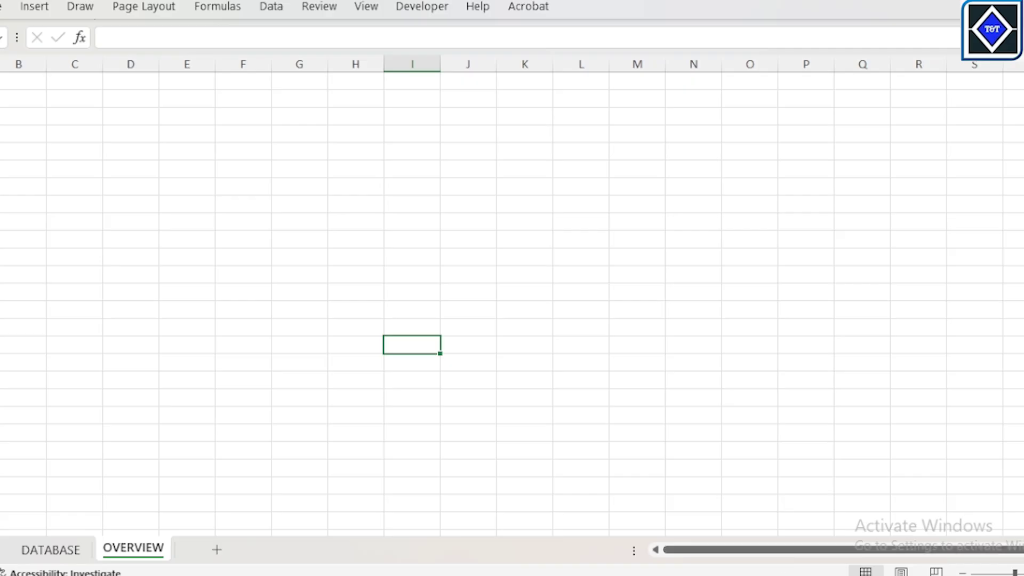
Examine the background fill and its extent on the OVERVIEW dashboard in FabricWiseDataBase, and return to the Practise workbook.
{"action": "mouse_move", "coordinate": [752, 575]}
{"action": "left_click", "coordinate": [849, 536]}
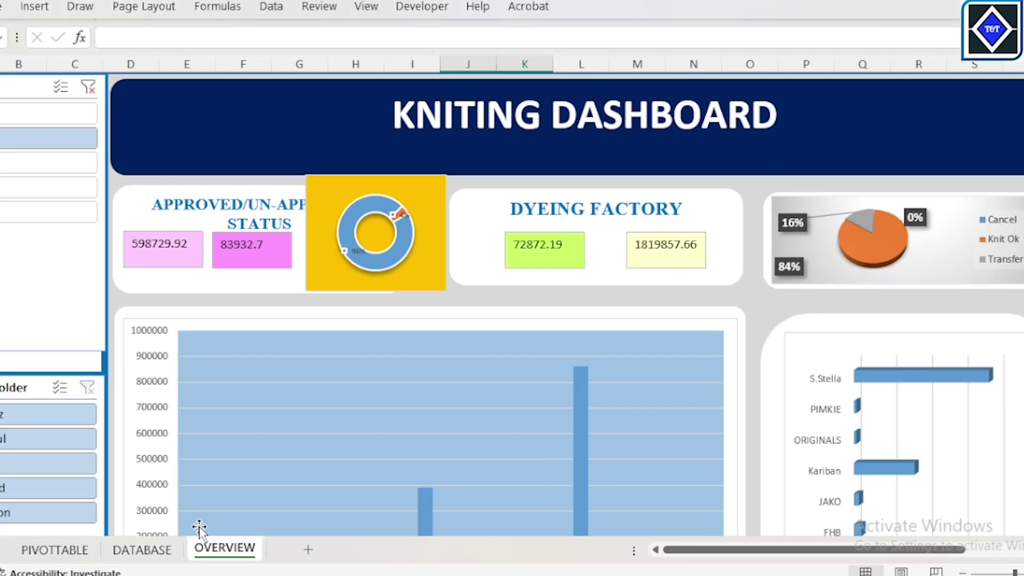
{"action": "mouse_move", "coordinate": [752, 575]}
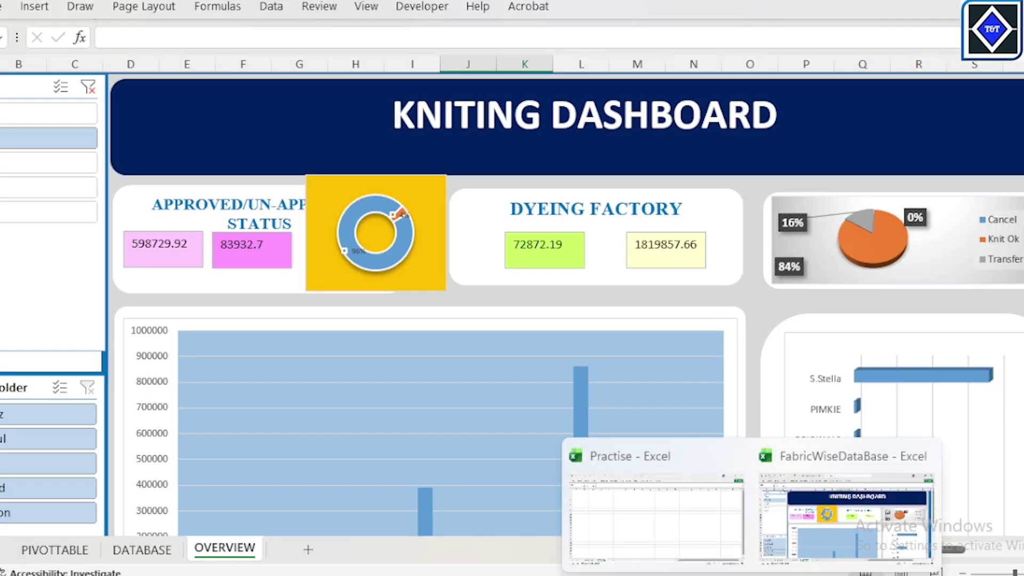
{"action": "left_click", "coordinate": [672, 516]}
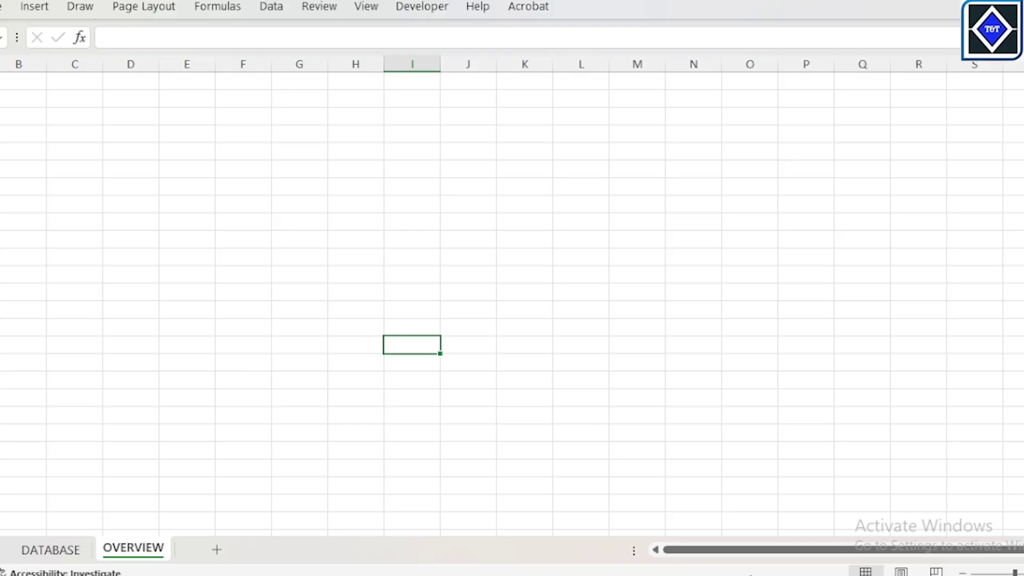
{"action": "mouse_move", "coordinate": [752, 575]}
{"action": "left_click", "coordinate": [848, 526]}
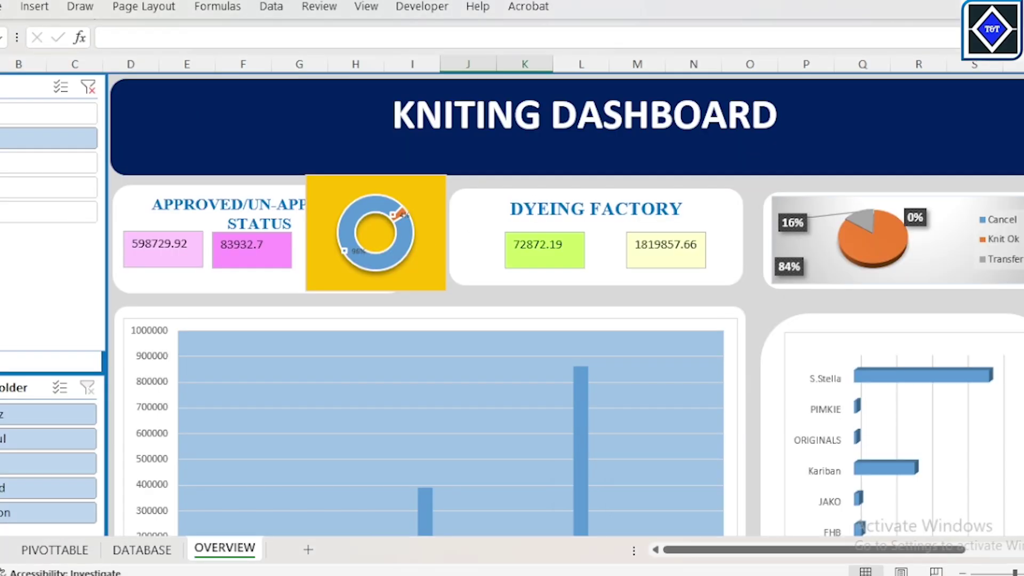
{"action": "scroll", "coordinate": [472, 349], "scroll_direction": "down", "scroll_amount": 10}
{"action": "scroll", "coordinate": [430, 373], "scroll_direction": "down", "scroll_amount": 2}
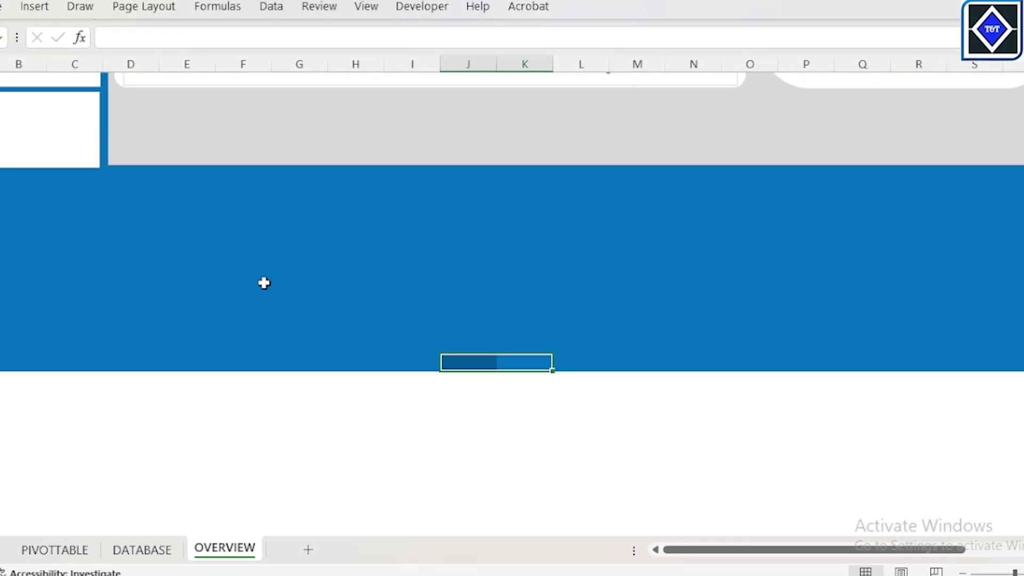
{"action": "left_click_drag", "start_coordinate": [263, 281], "coordinate": [797, 305]}
{"action": "mouse_move", "coordinate": [752, 575]}
{"action": "left_click", "coordinate": [679, 540]}
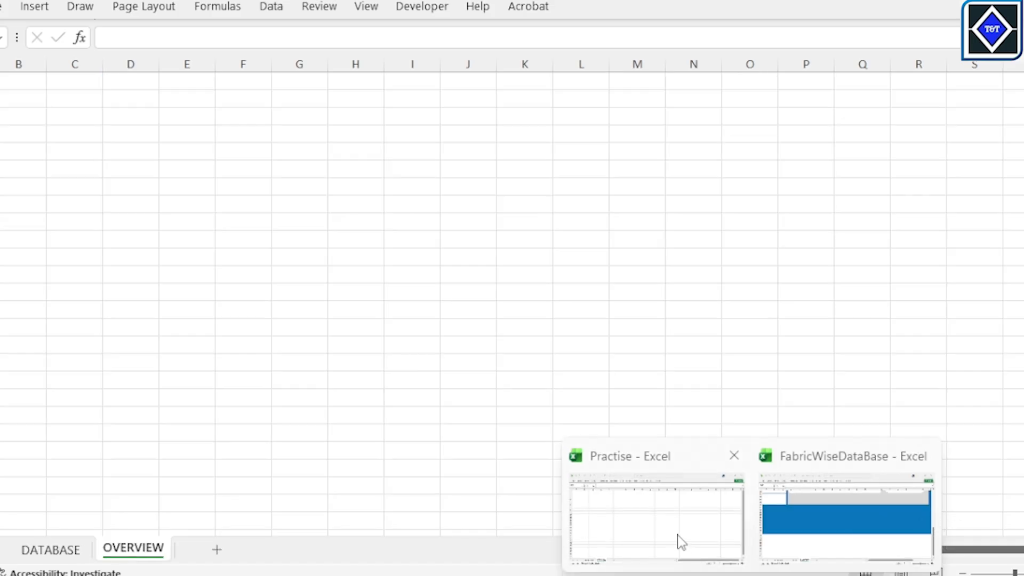
Hide the gridlines on the OVERVIEW sheet and fill the cell range through column S with the standard dark blue.
{"action": "left_click_drag", "start_coordinate": [11, 80], "coordinate": [967, 514]}
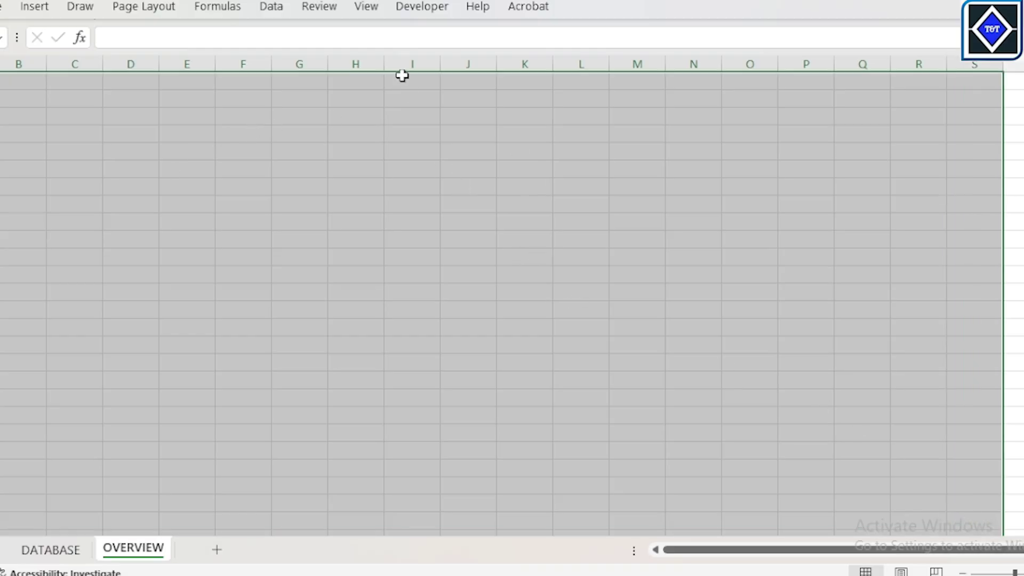
{"action": "left_click", "coordinate": [365, 7]}
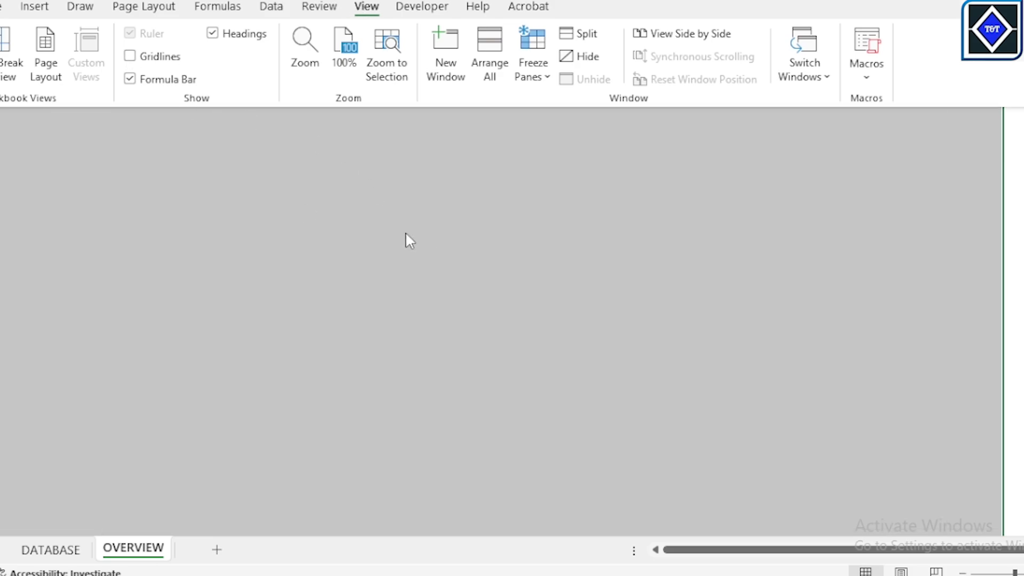
{"action": "left_click", "coordinate": [1, 7]}
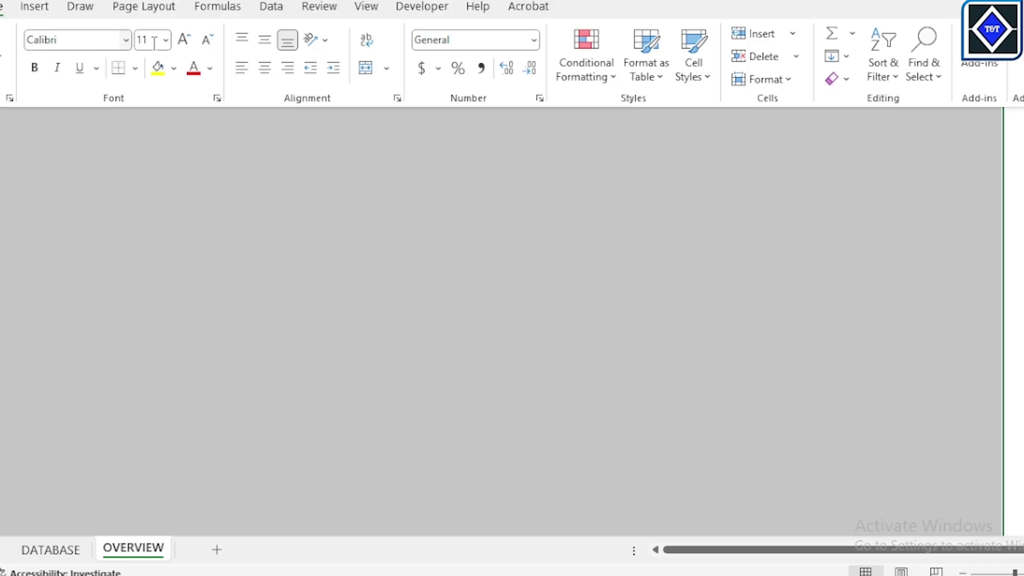
{"action": "left_click", "coordinate": [174, 68]}
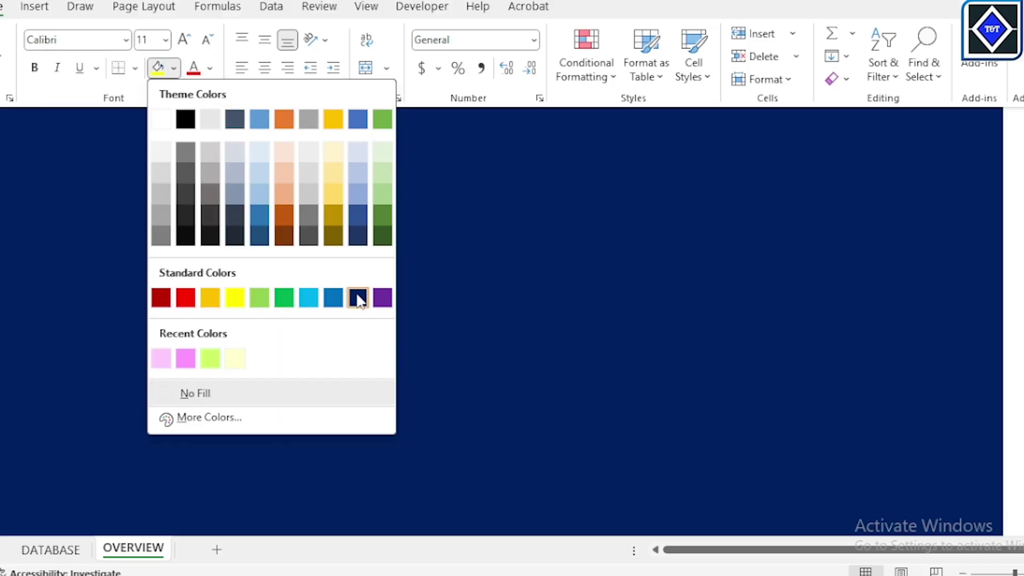
{"action": "left_click", "coordinate": [358, 299]}
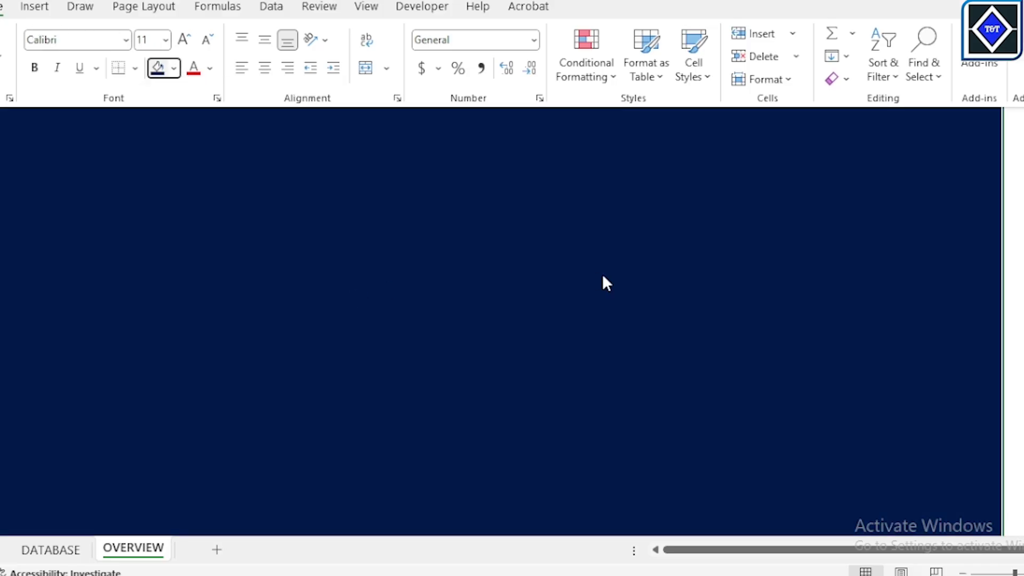
{"action": "key", "text": "ctrl+F1"}
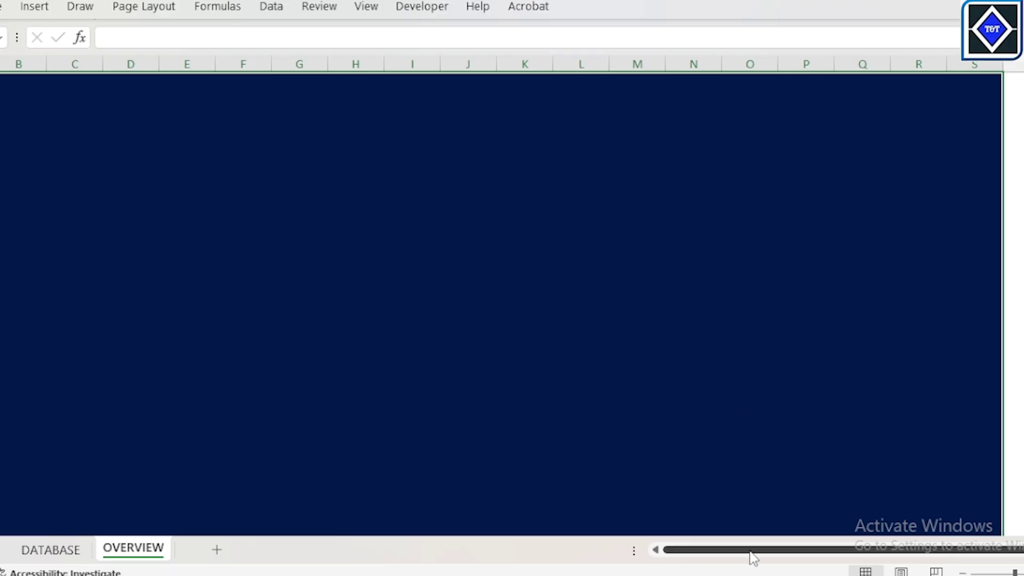
Change the fill of the selected background range through column S to the standard blue.
{"action": "mouse_move", "coordinate": [750, 560]}
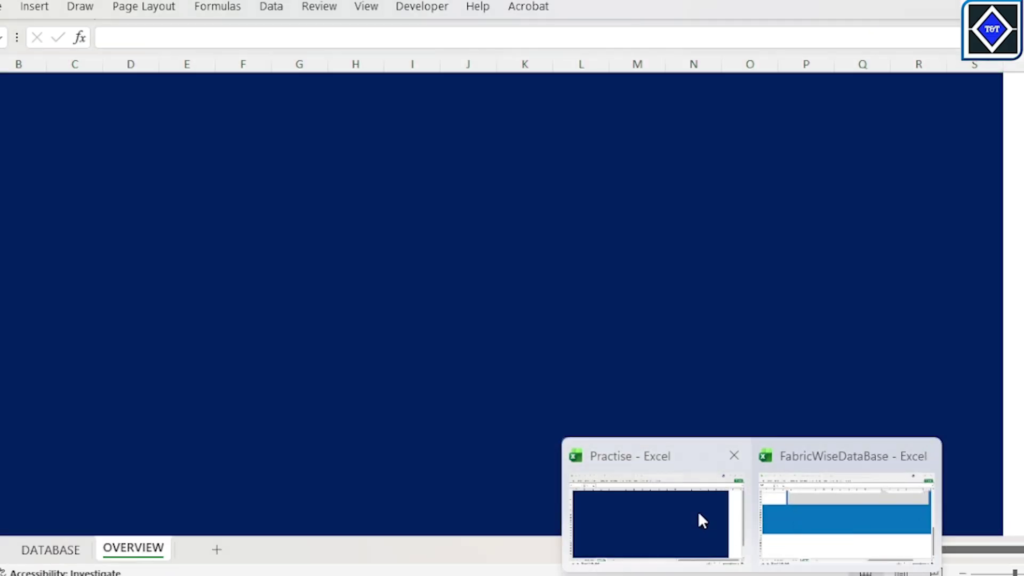
{"action": "left_click", "coordinate": [697, 511]}
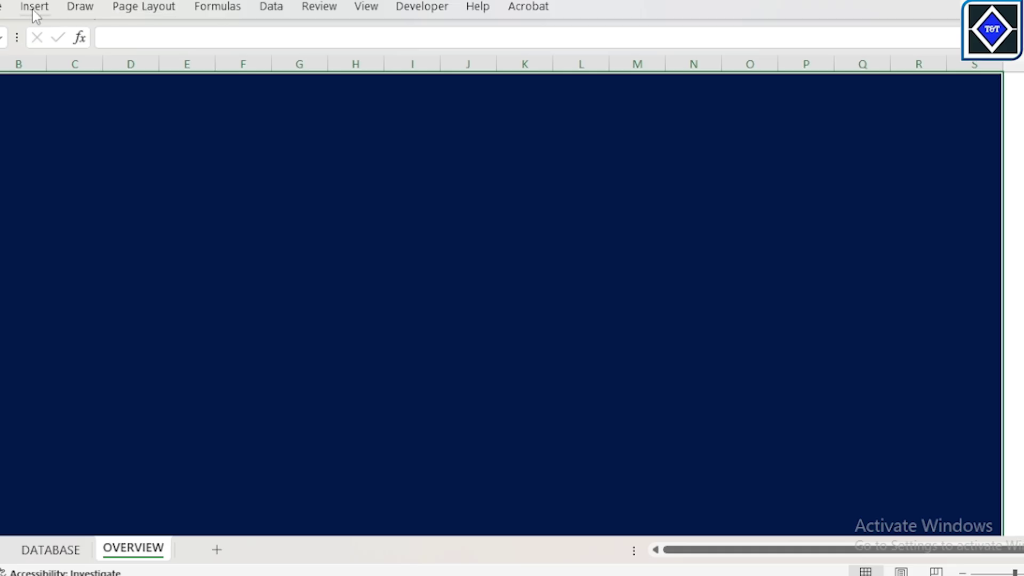
{"action": "left_click", "coordinate": [5, 8]}
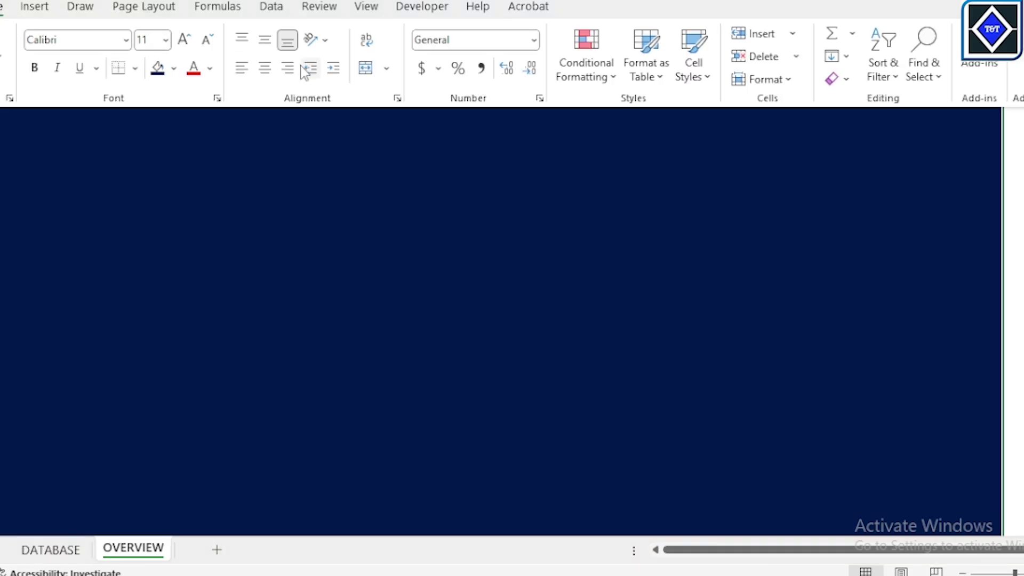
{"action": "left_click", "coordinate": [174, 70]}
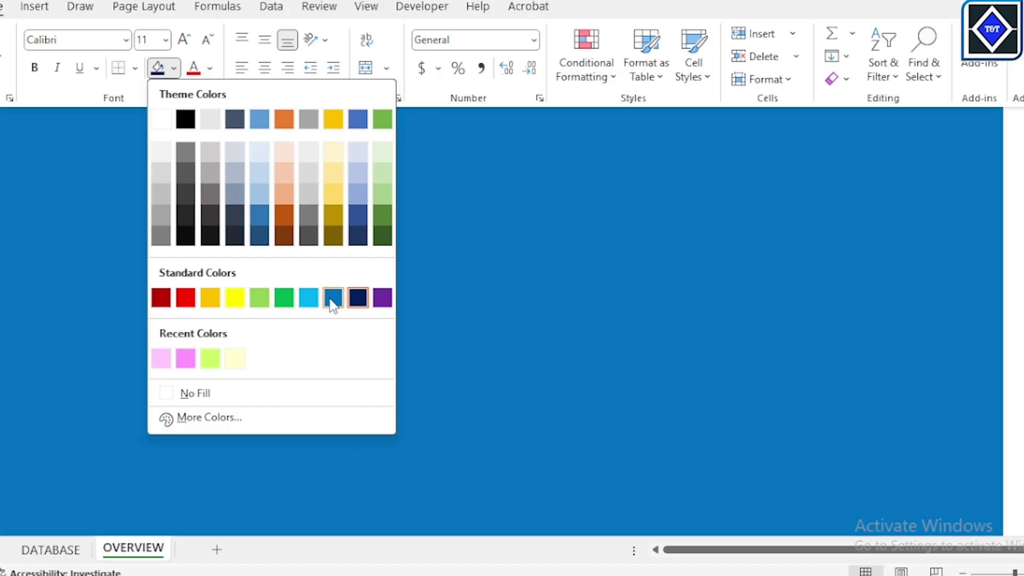
{"action": "left_click", "coordinate": [333, 297]}
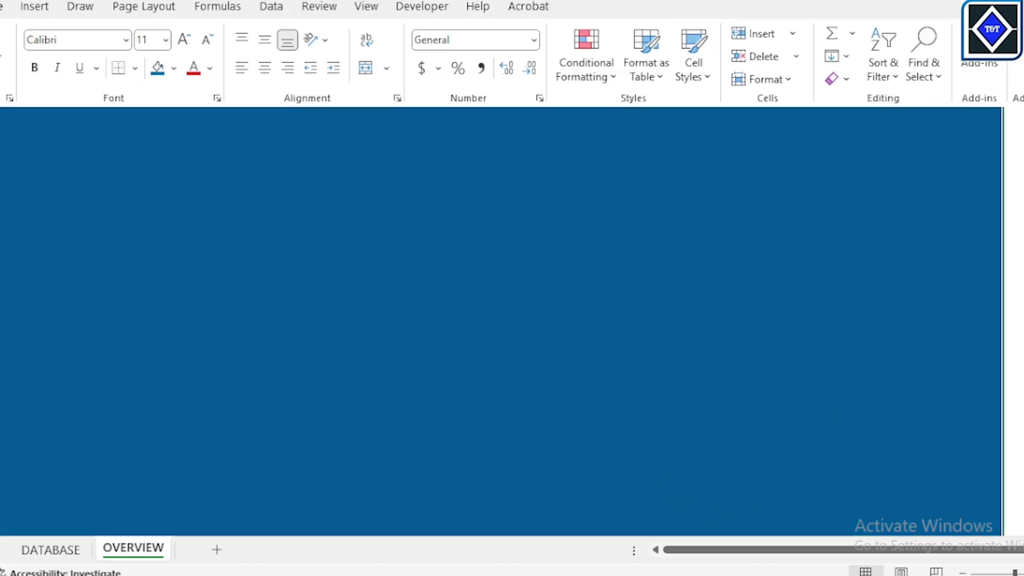
{"action": "left_click", "coordinate": [752, 575]}
{"action": "left_click", "coordinate": [651, 515]}
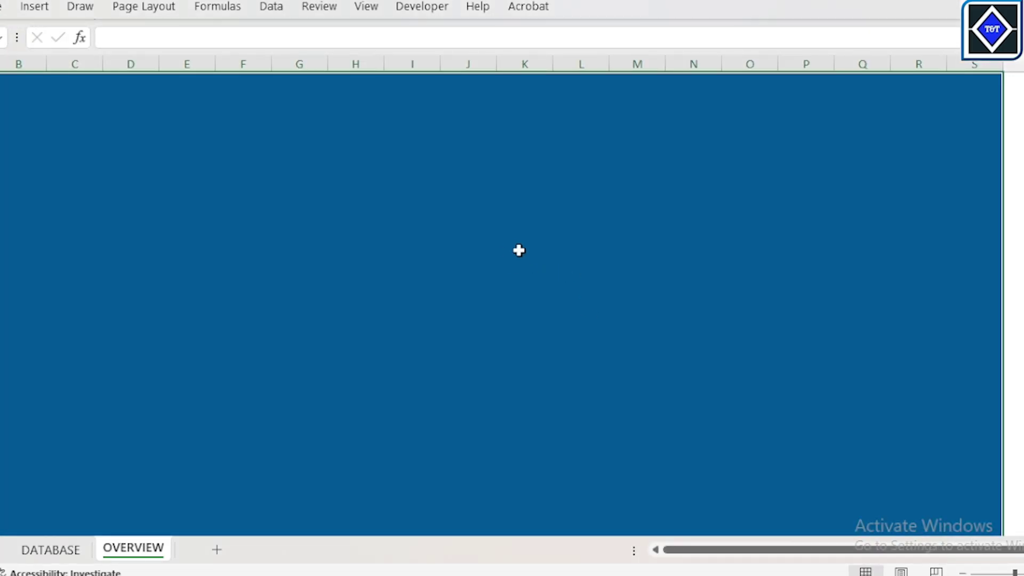
{"action": "left_click", "coordinate": [348, 220]}
{"action": "left_click", "coordinate": [428, 286]}
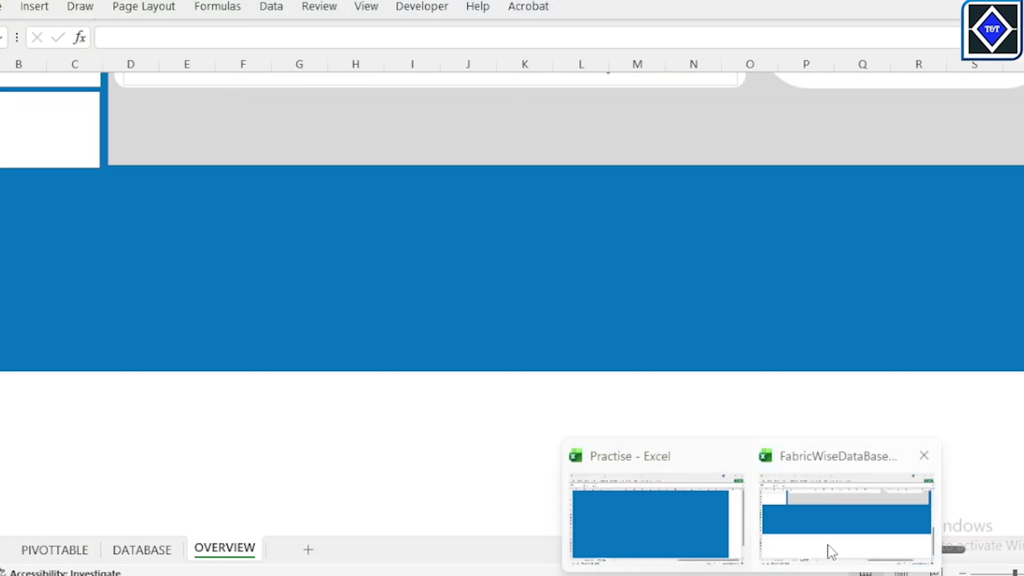
Check the slicer panels beside the charts on the FabricWiseDataBase dashboard, and return to the Practise workbook.
{"action": "left_click", "coordinate": [830, 551]}
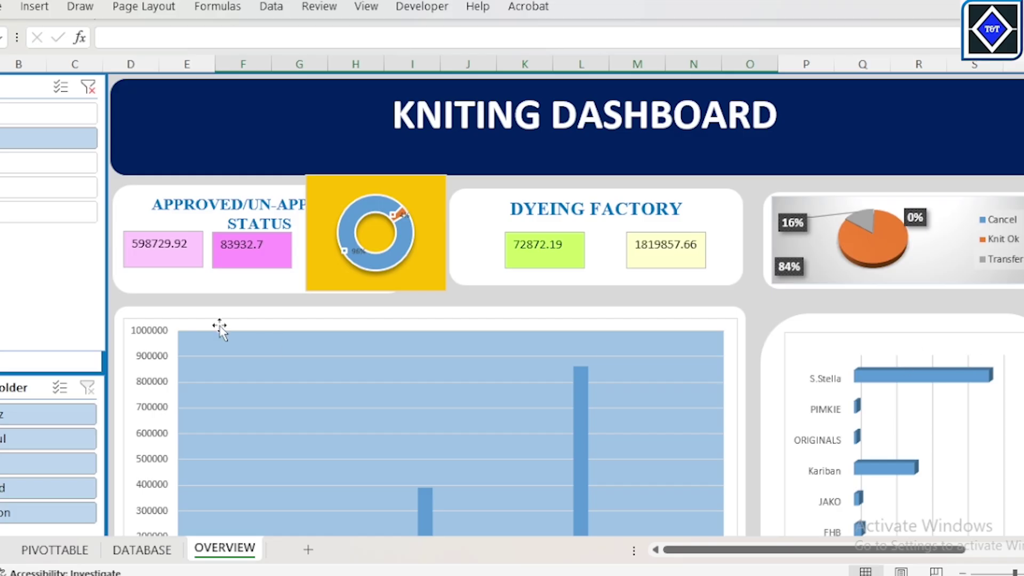
{"action": "scroll", "coordinate": [77, 373], "scroll_direction": "down", "scroll_amount": 3}
{"action": "left_click", "coordinate": [79, 440]}
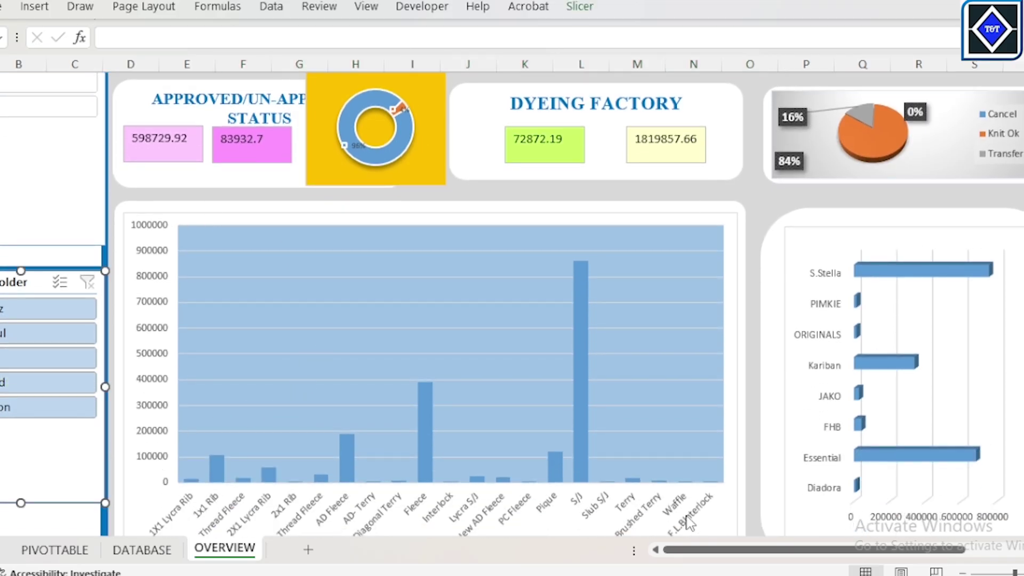
{"action": "left_click", "coordinate": [712, 527]}
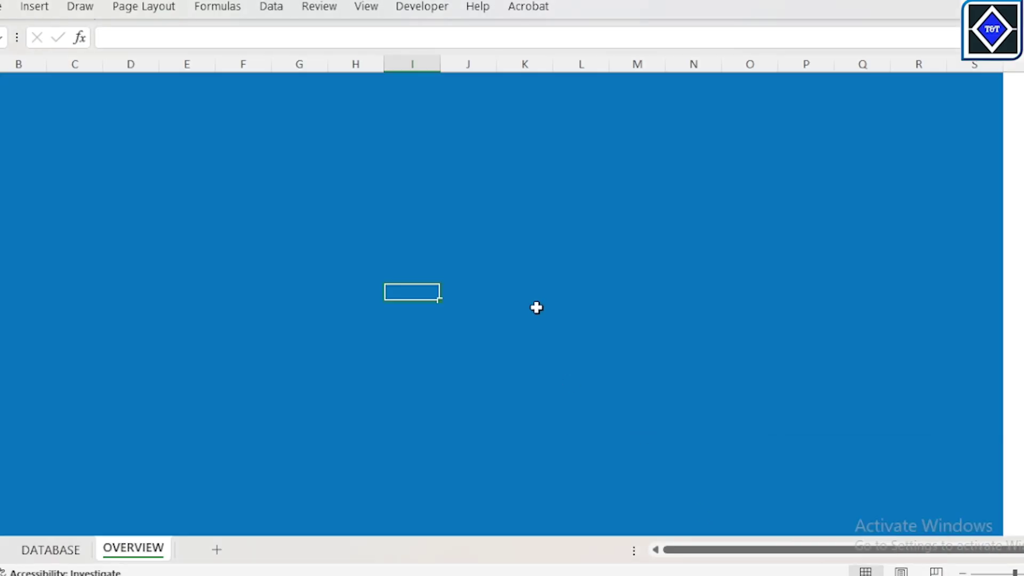
Draw a tall rectangle shape over the first columns of the OVERVIEW sheet, from row 1 to just past column C.
{"action": "left_click", "coordinate": [37, 8]}
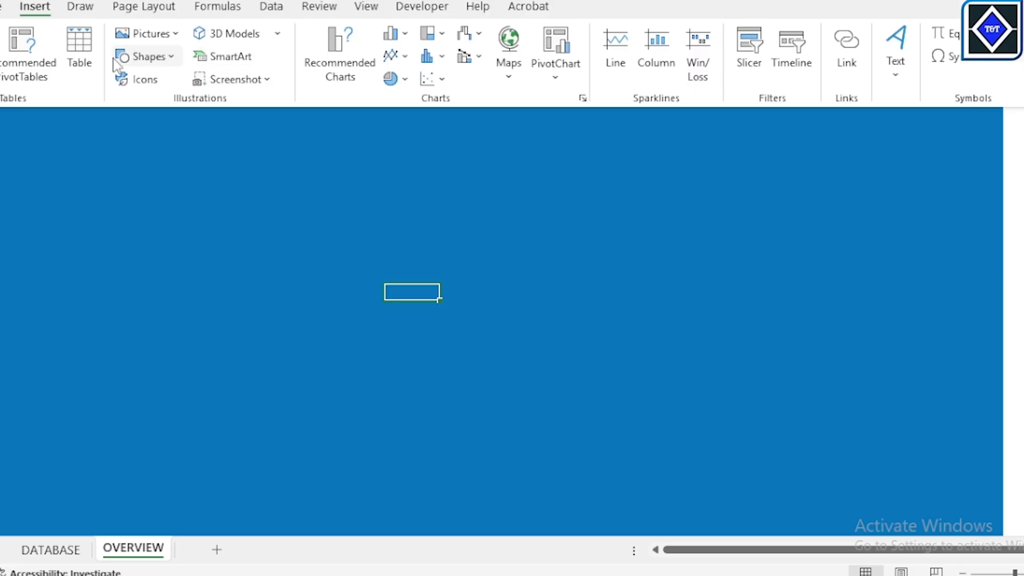
{"action": "left_click", "coordinate": [170, 59]}
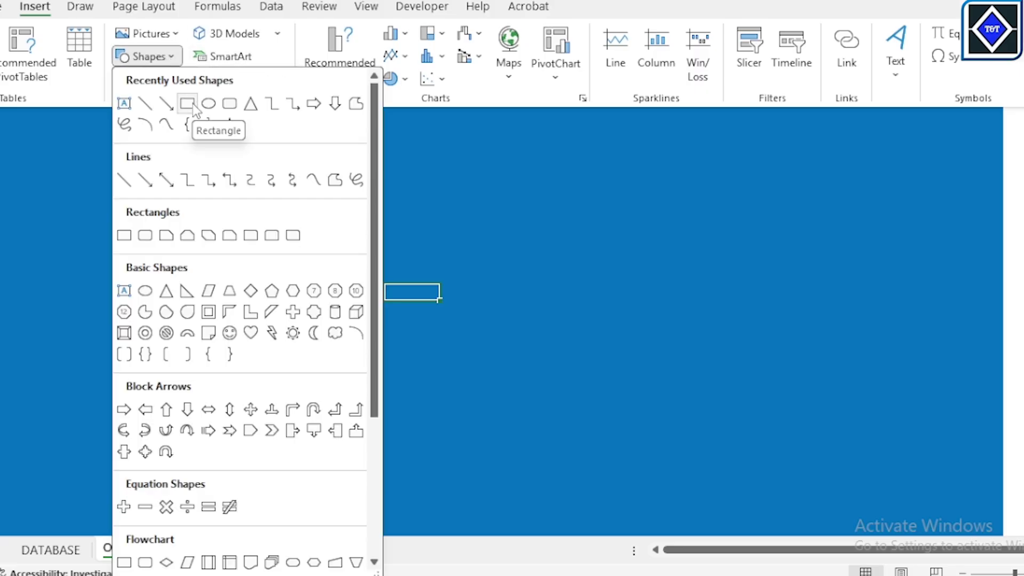
{"action": "left_click", "coordinate": [187, 104]}
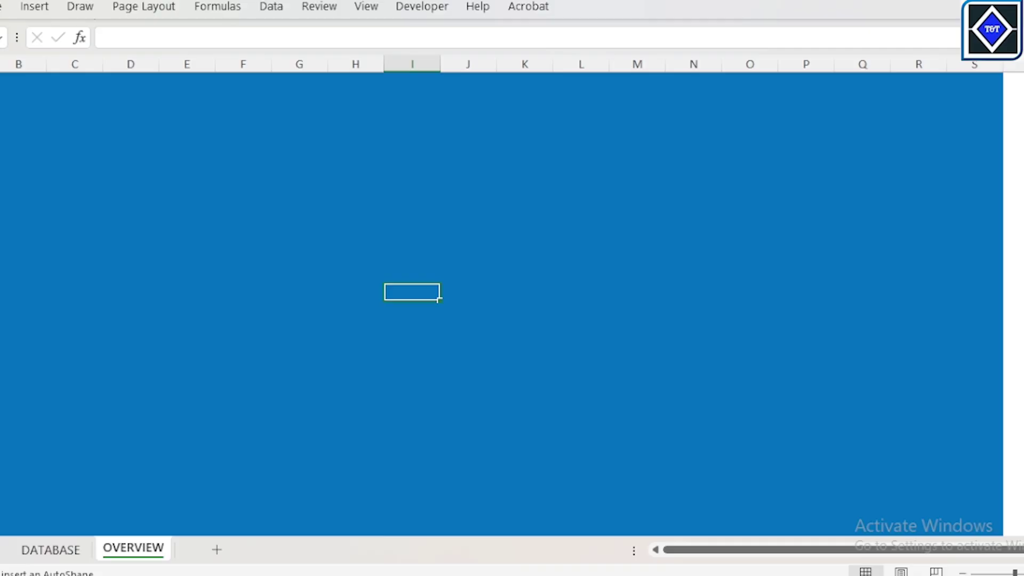
{"action": "left_click_drag", "start_coordinate": [1, 79], "coordinate": [114, 348]}
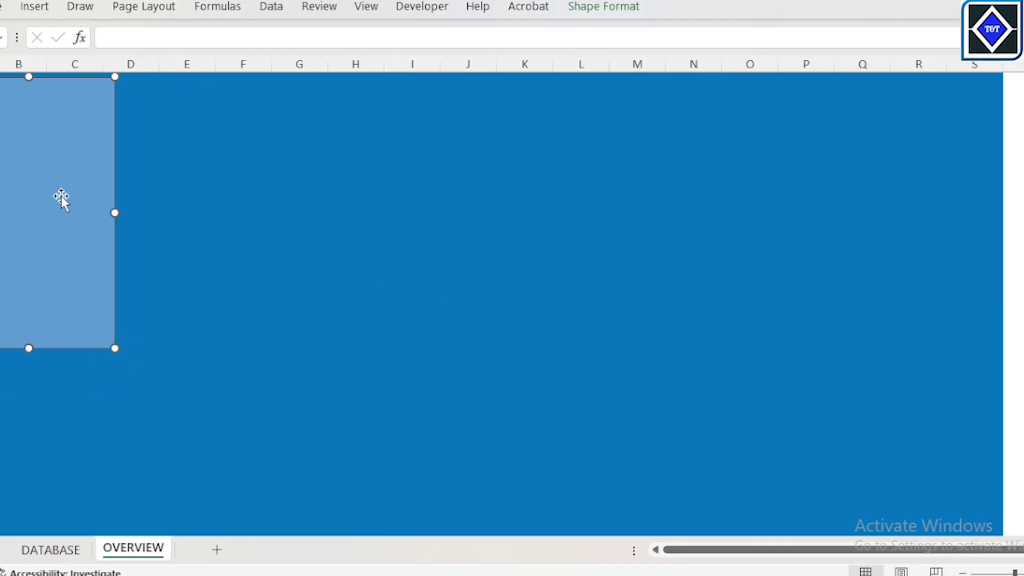
{"action": "key", "text": "Escape"}
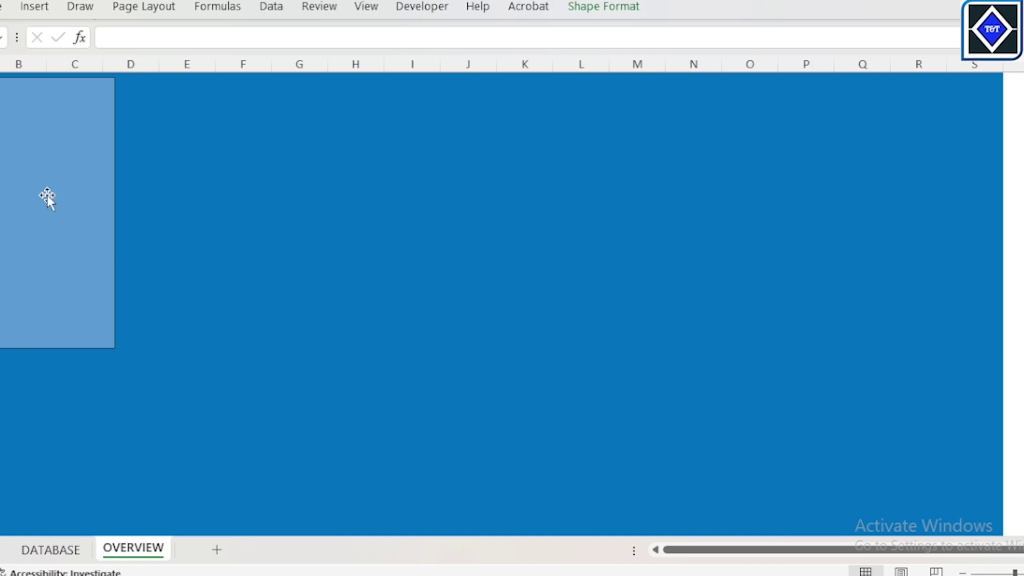
{"action": "left_click", "coordinate": [48, 197]}
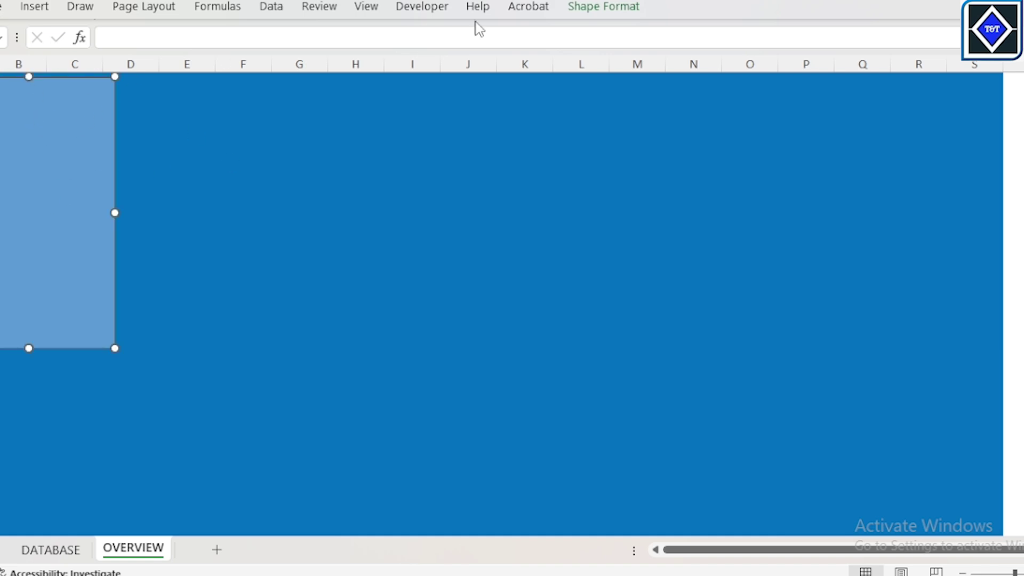
Fill the rectangle with the lightest grey shade of white from the theme colors.
{"action": "left_click", "coordinate": [609, 13]}
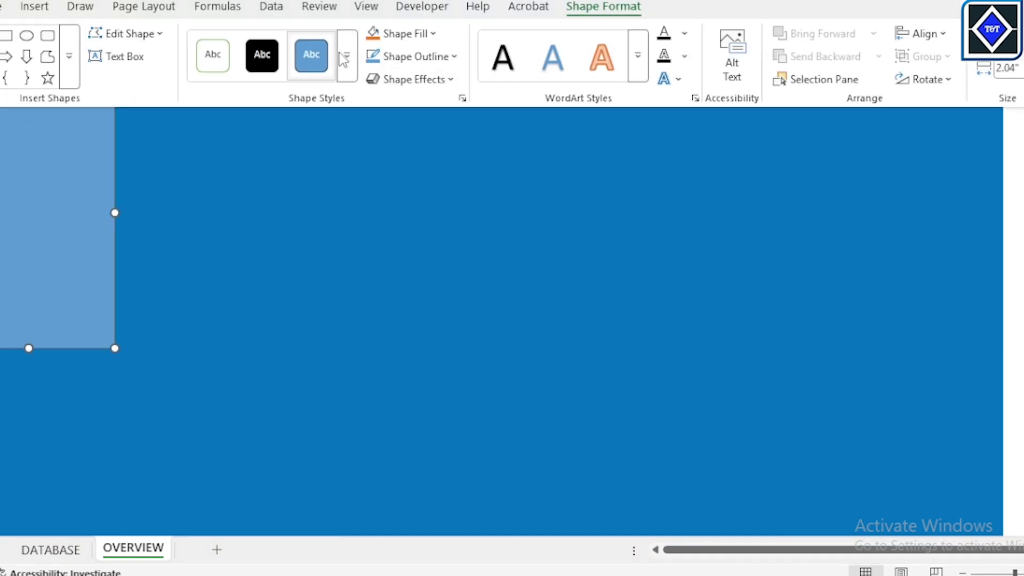
{"action": "left_click", "coordinate": [431, 34]}
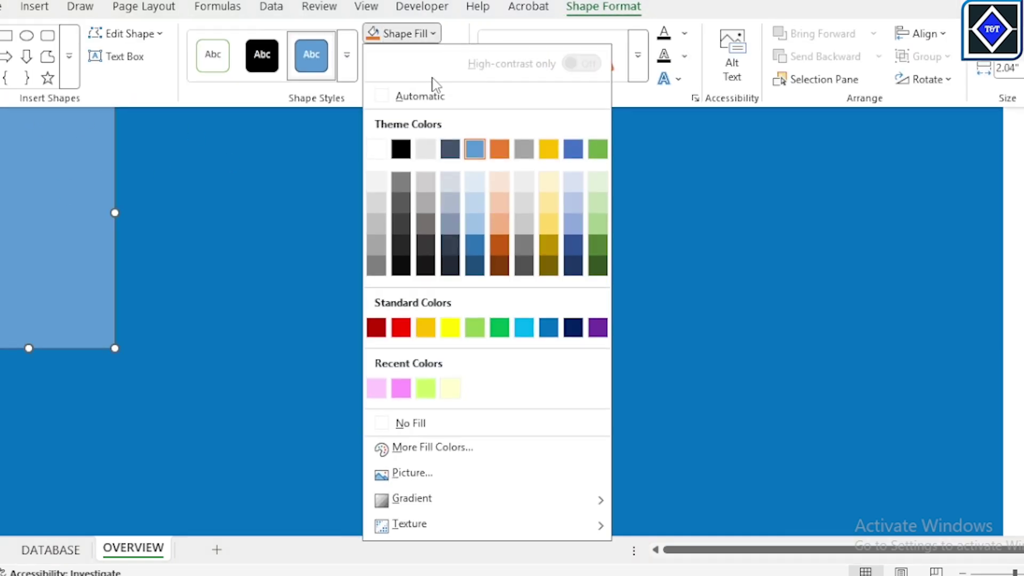
{"action": "left_click", "coordinate": [381, 183]}
{"action": "key", "text": "ctrl+F1"}
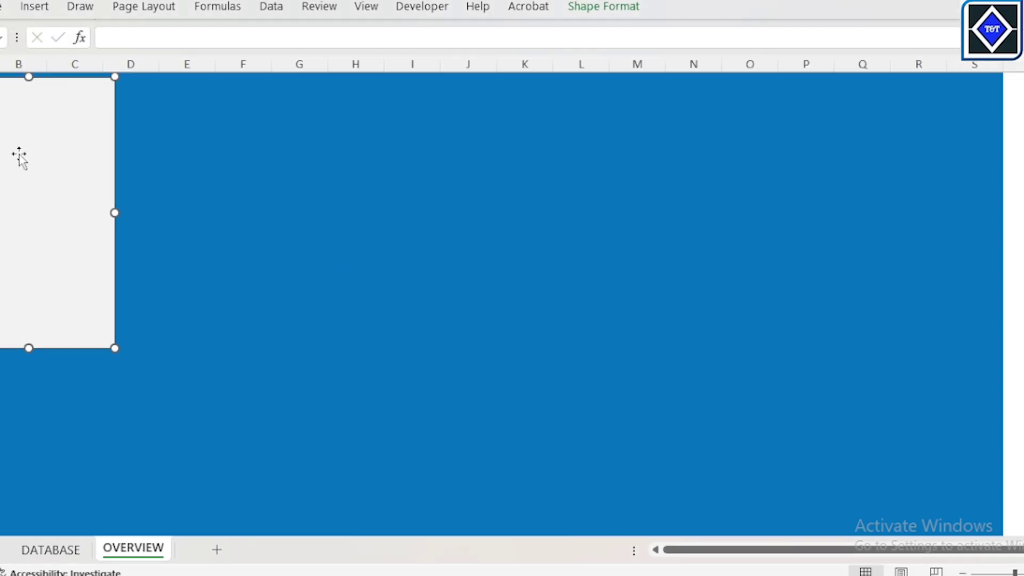
{"action": "left_click", "coordinate": [281, 140]}
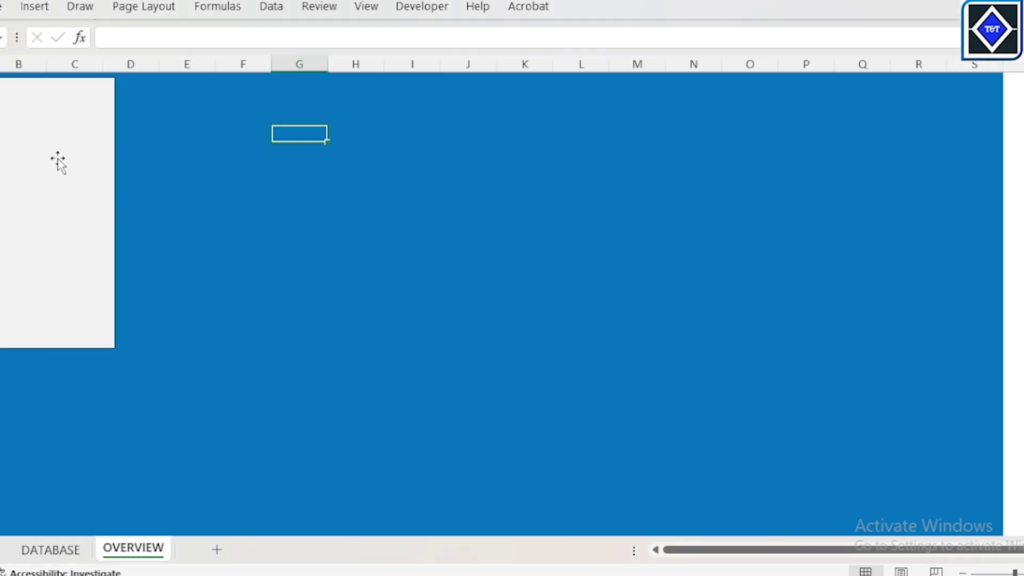
Duplicate the light grey rectangle and place the copy directly below the original.
{"action": "left_click", "coordinate": [48, 151]}
{"action": "left_click_drag", "start_coordinate": [48, 150], "coordinate": [45, 433]}
{"action": "scroll", "coordinate": [253, 344], "scroll_direction": "down", "scroll_amount": 5}
{"action": "left_click", "coordinate": [246, 352]}
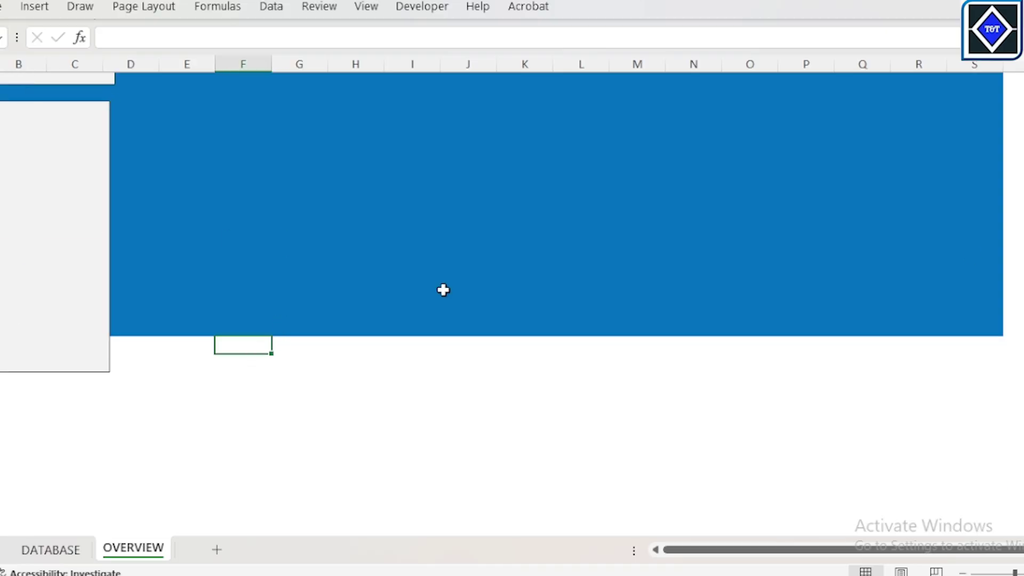
Shorten the upper light grey side panel by raising its lower edge.
{"action": "scroll", "coordinate": [553, 292], "scroll_direction": "up", "scroll_amount": 5}
{"action": "left_click", "coordinate": [62, 267]}
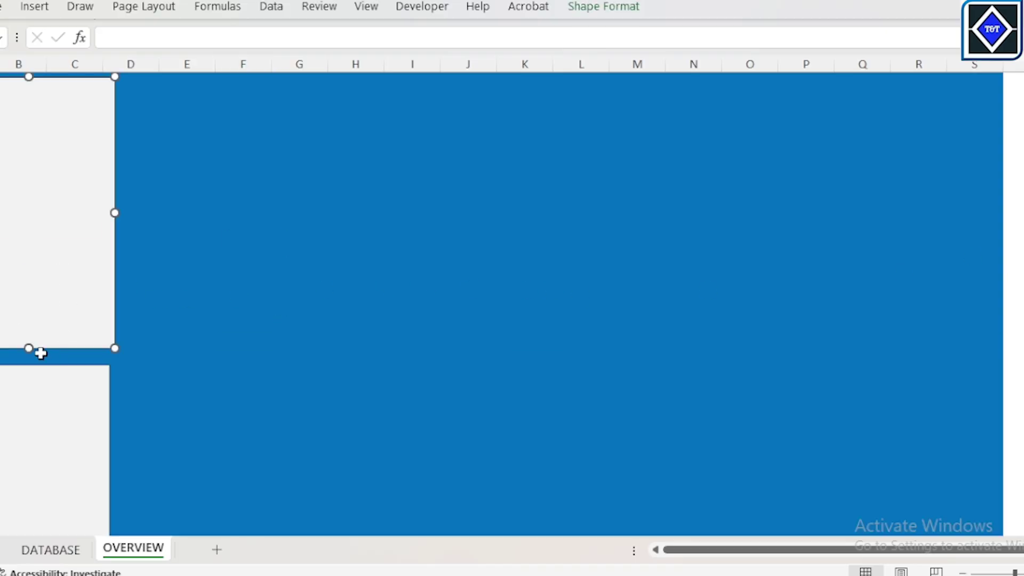
{"action": "left_click_drag", "start_coordinate": [30, 348], "coordinate": [22, 324]}
{"action": "key", "text": "Escape"}
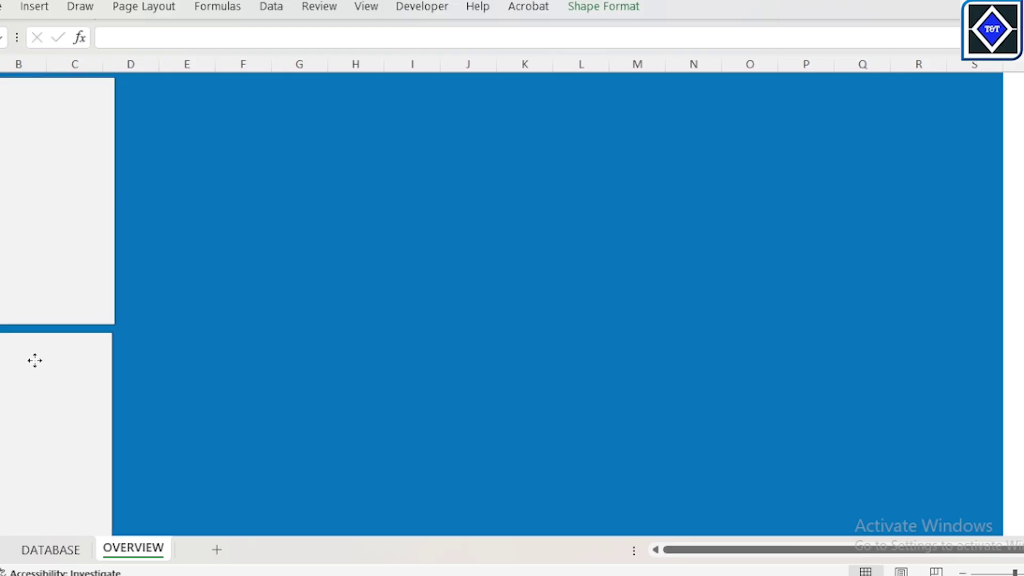
Delete the lower light grey panel and replace it with a copy of the shortened upper panel.
{"action": "left_click", "coordinate": [34, 361]}
{"action": "scroll", "coordinate": [136, 381], "scroll_direction": "down", "scroll_amount": 5}
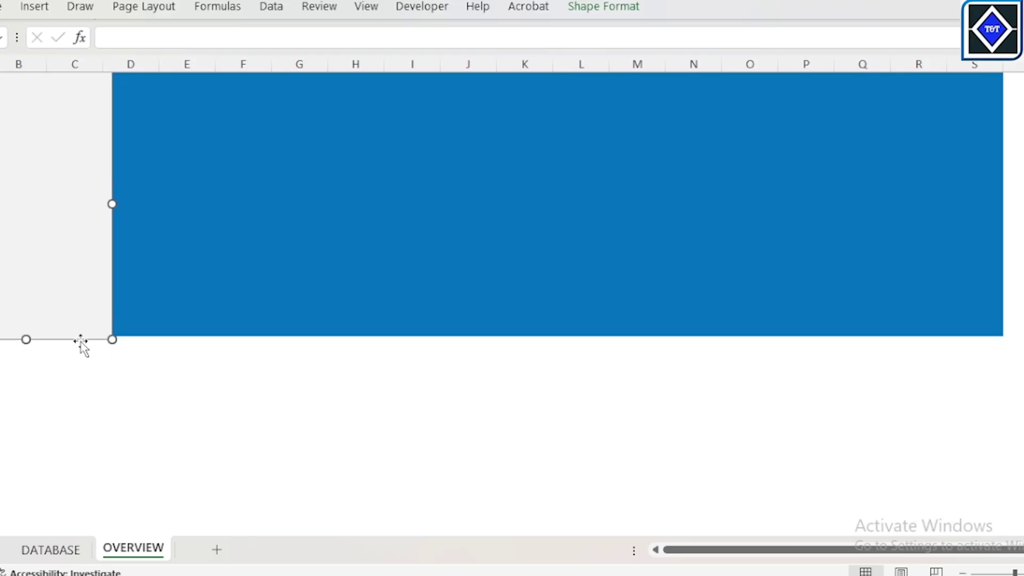
{"action": "key", "text": "Delete"}
{"action": "scroll", "coordinate": [112, 275], "scroll_direction": "up", "scroll_amount": 5}
{"action": "left_click", "coordinate": [18, 231]}
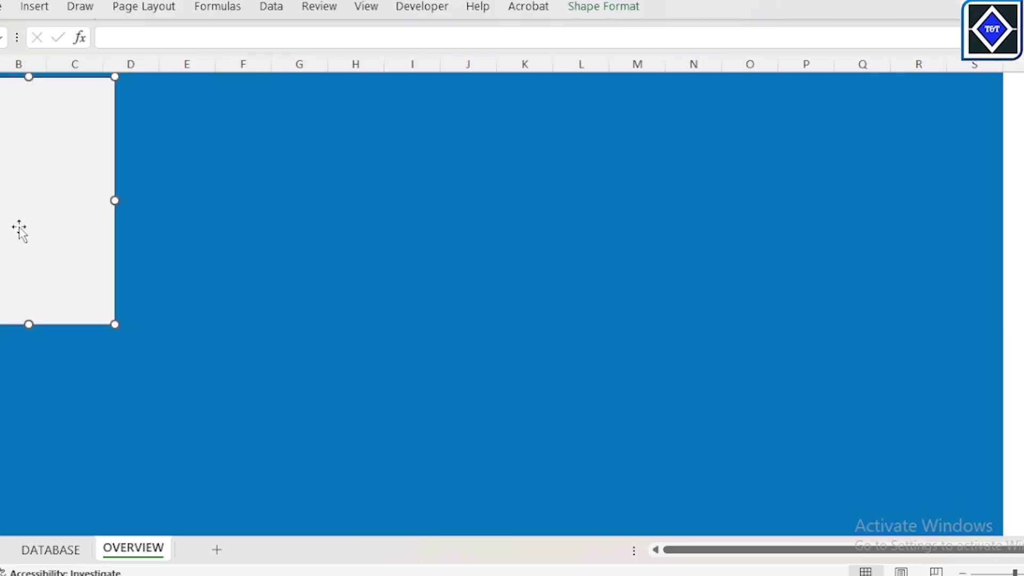
{"action": "left_click_drag", "start_coordinate": [31, 224], "coordinate": [33, 484]}
Duplicate the upper light grey panel and place the copy beside it, starting at column D and level with its top edge.
{"action": "left_click", "coordinate": [80, 256]}
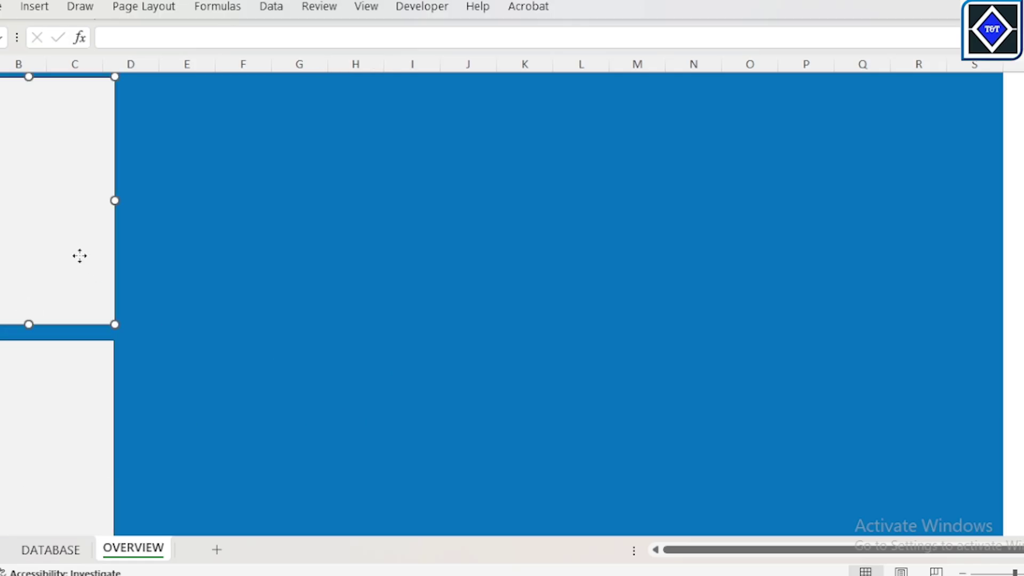
{"action": "left_click_drag", "start_coordinate": [60, 260], "coordinate": [437, 267]}
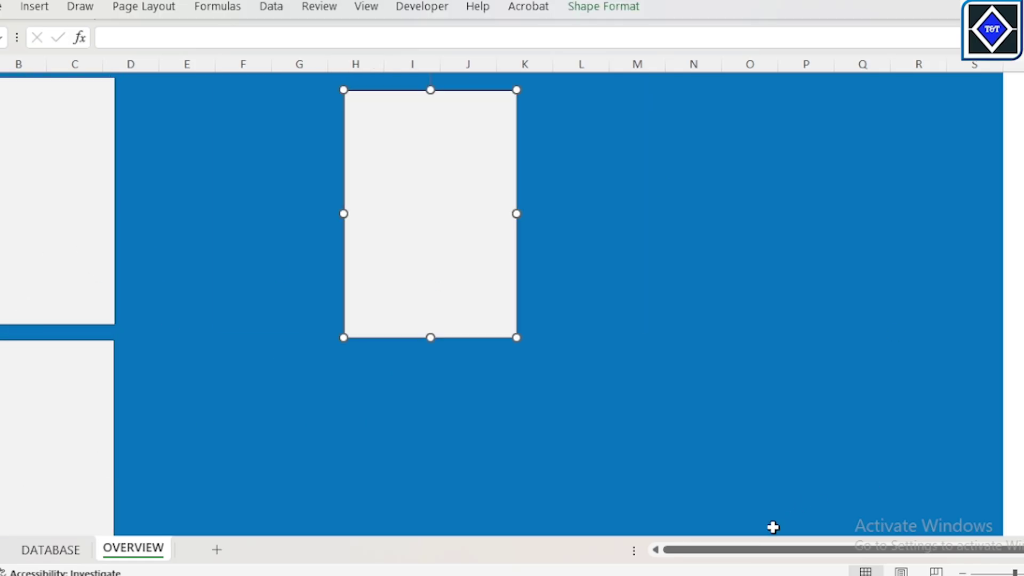
{"action": "left_click", "coordinate": [845, 527]}
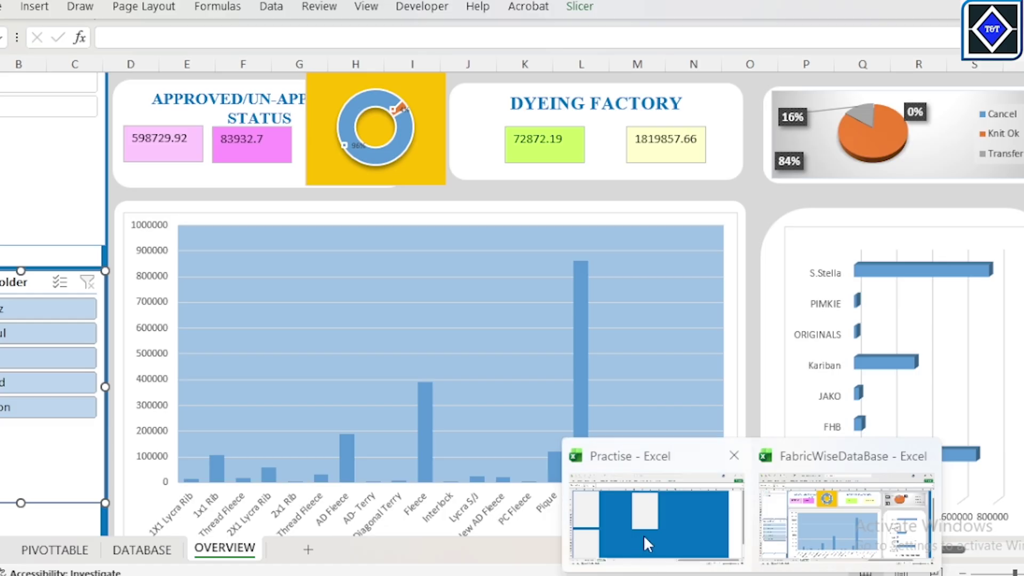
{"action": "left_click", "coordinate": [643, 534]}
{"action": "left_click_drag", "start_coordinate": [459, 275], "coordinate": [240, 263]}
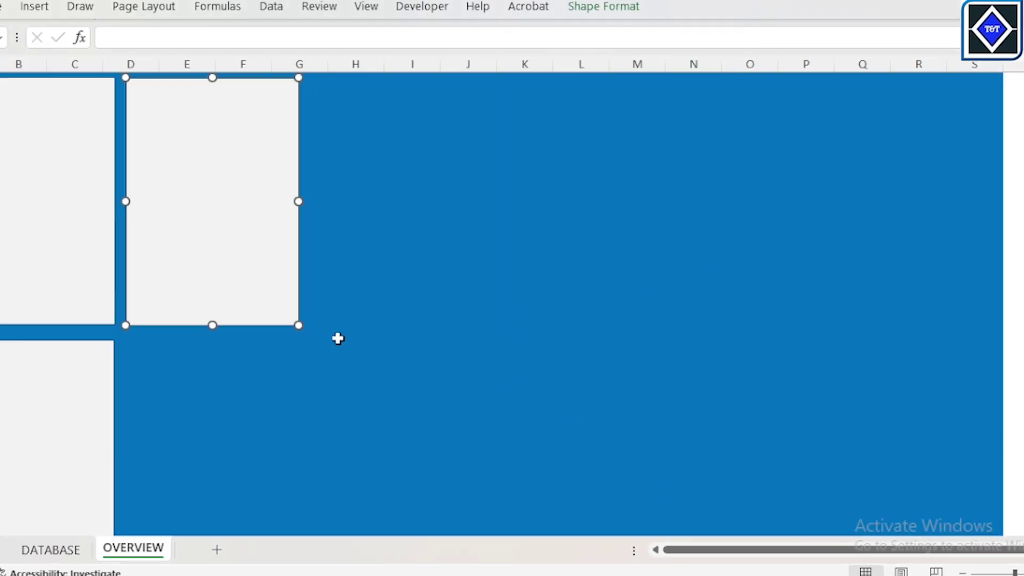
Enlarge the copied panel across columns D to S and down to just above the blue background's lower edge.
{"action": "left_click_drag", "start_coordinate": [299, 325], "coordinate": [995, 512]}
{"action": "scroll", "coordinate": [756, 454], "scroll_direction": "down", "scroll_amount": 3}
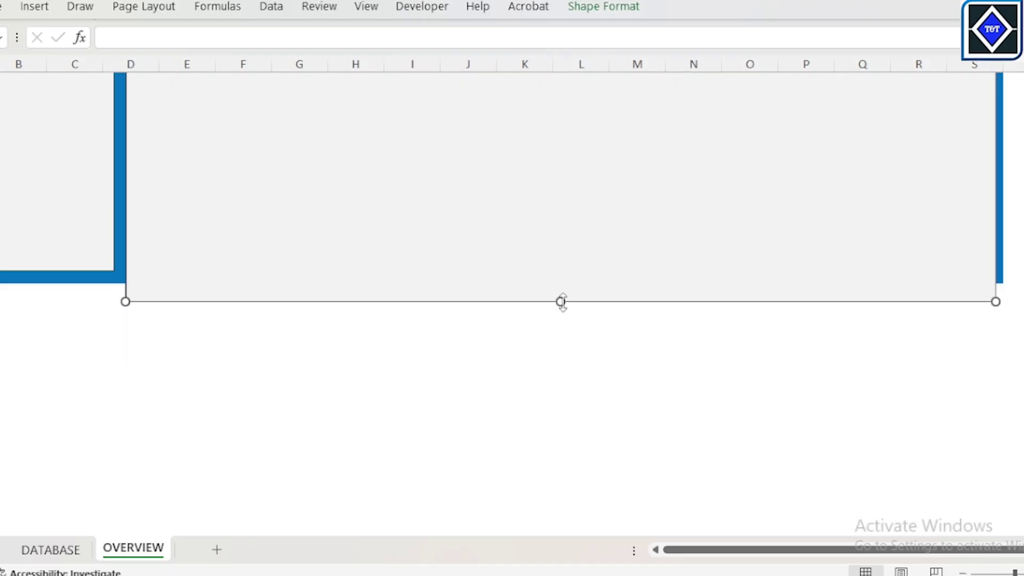
{"action": "left_click_drag", "start_coordinate": [561, 302], "coordinate": [560, 274]}
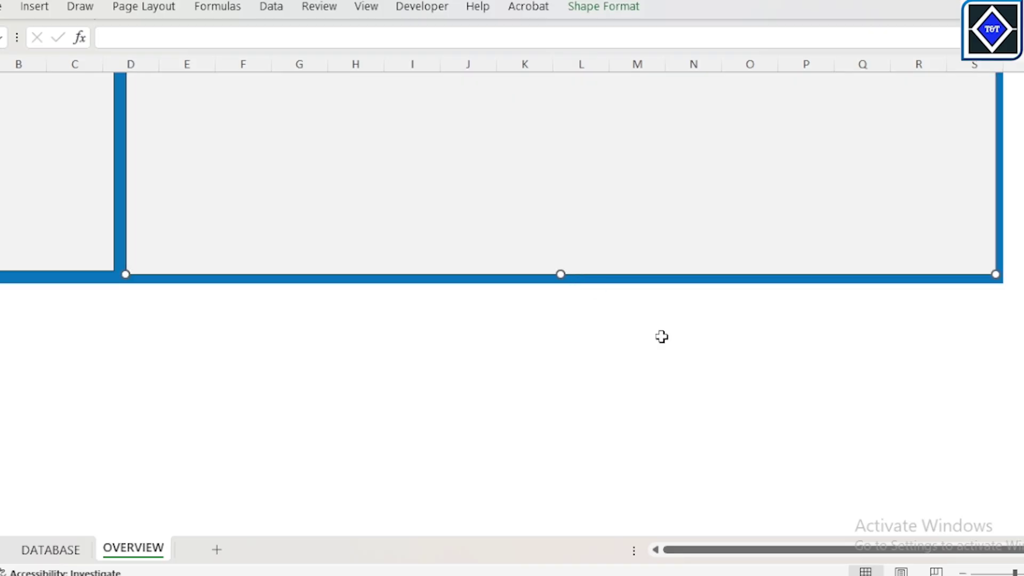
{"action": "scroll", "coordinate": [661, 337], "scroll_direction": "up", "scroll_amount": 5}
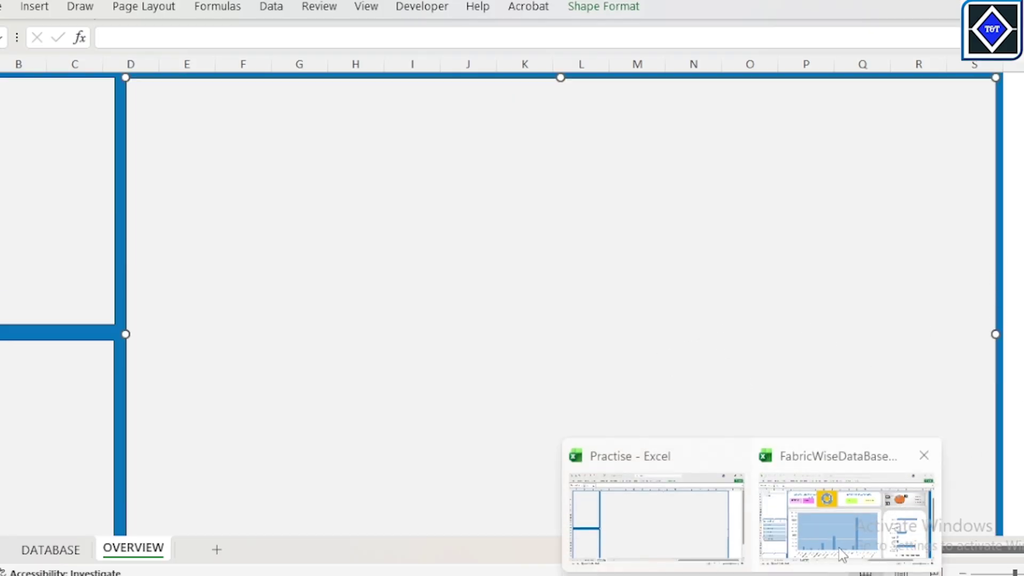
Compare with the FabricWiseDataBase dashboard, and fill the large panel with the second-lightest grey shade of white from the theme colors.
{"action": "left_click", "coordinate": [839, 548]}
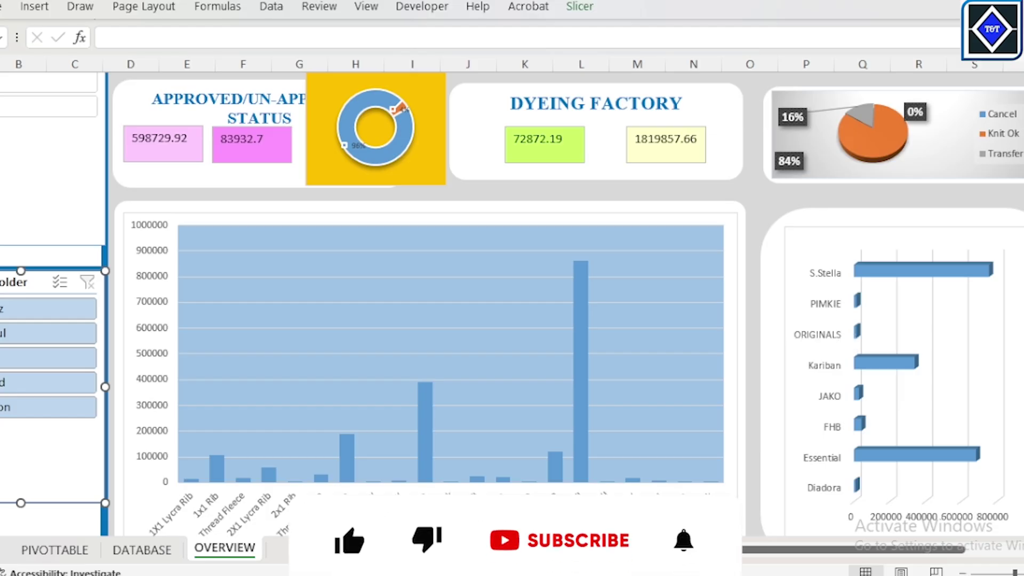
{"action": "left_click", "coordinate": [731, 539]}
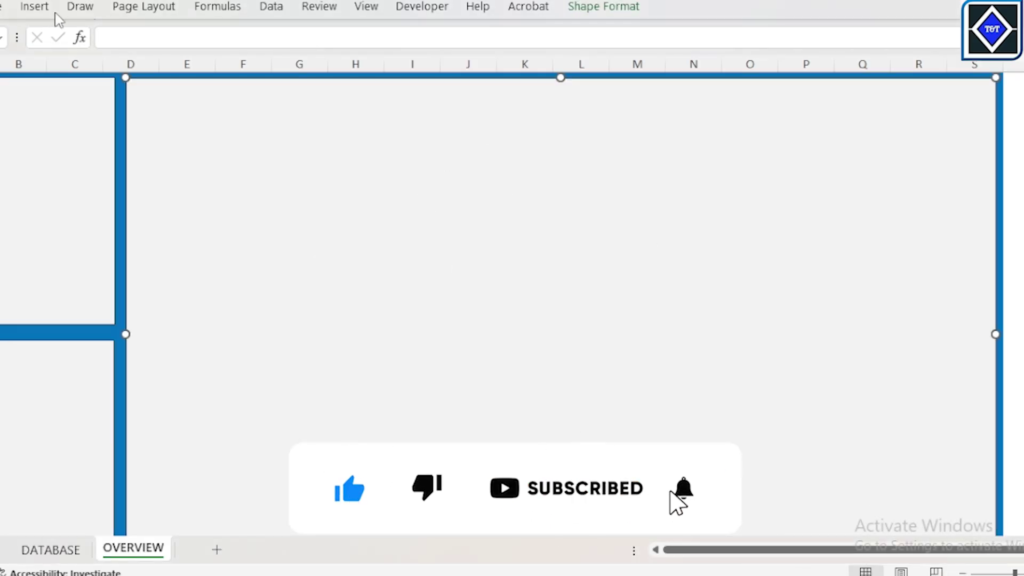
{"action": "left_click", "coordinate": [34, 8]}
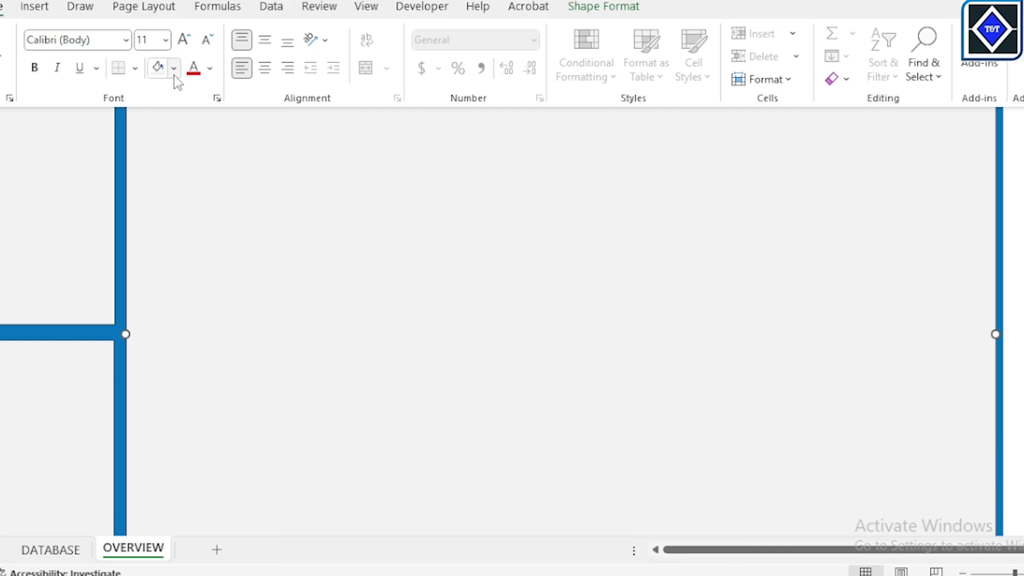
{"action": "left_click", "coordinate": [174, 74]}
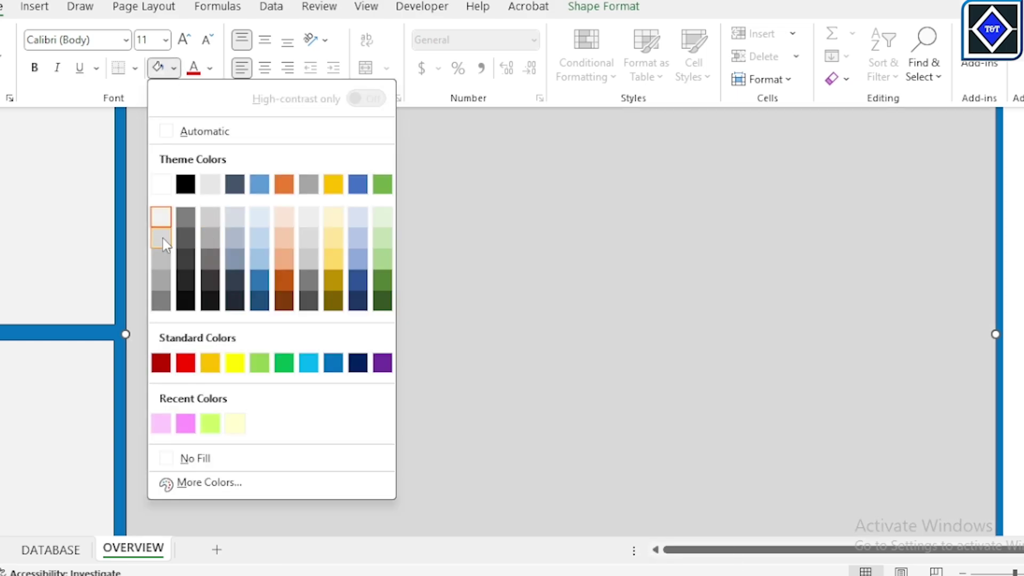
{"action": "left_click", "coordinate": [162, 238]}
{"action": "left_click", "coordinate": [675, 300]}
{"action": "left_click", "coordinate": [75, 228]}
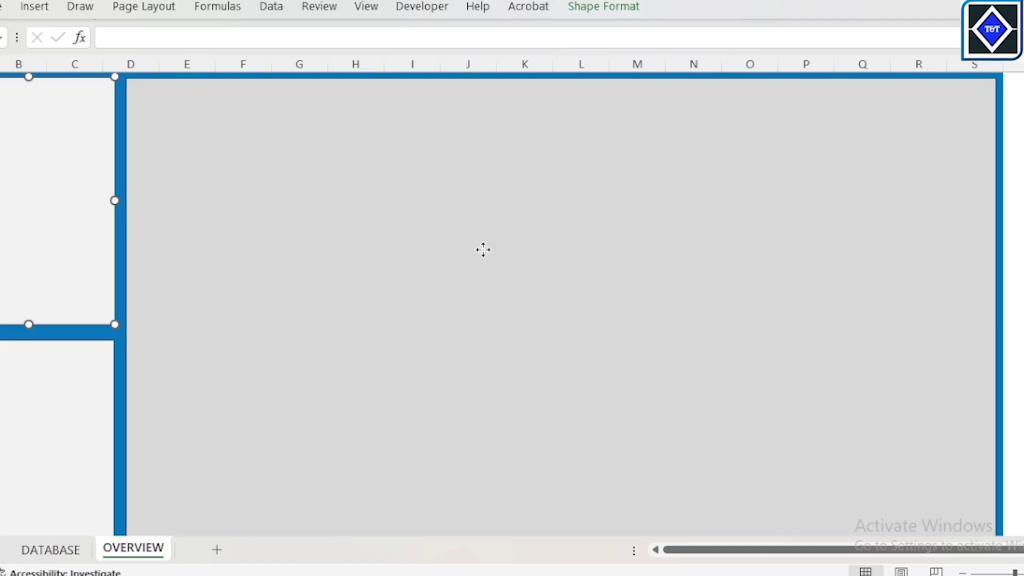
Check the layout in FabricWiseDataBase, and draw a wide rounded rectangle across the upper part of the Practise workbook's grey panel.
{"action": "left_click", "coordinate": [483, 249]}
{"action": "mouse_move", "coordinate": [753, 575]}
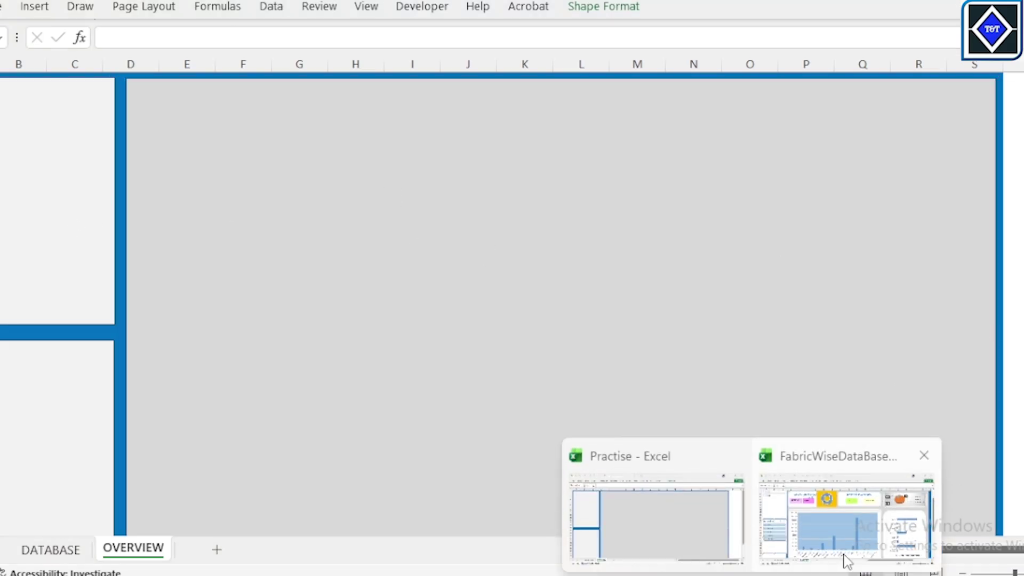
{"action": "left_click", "coordinate": [844, 556]}
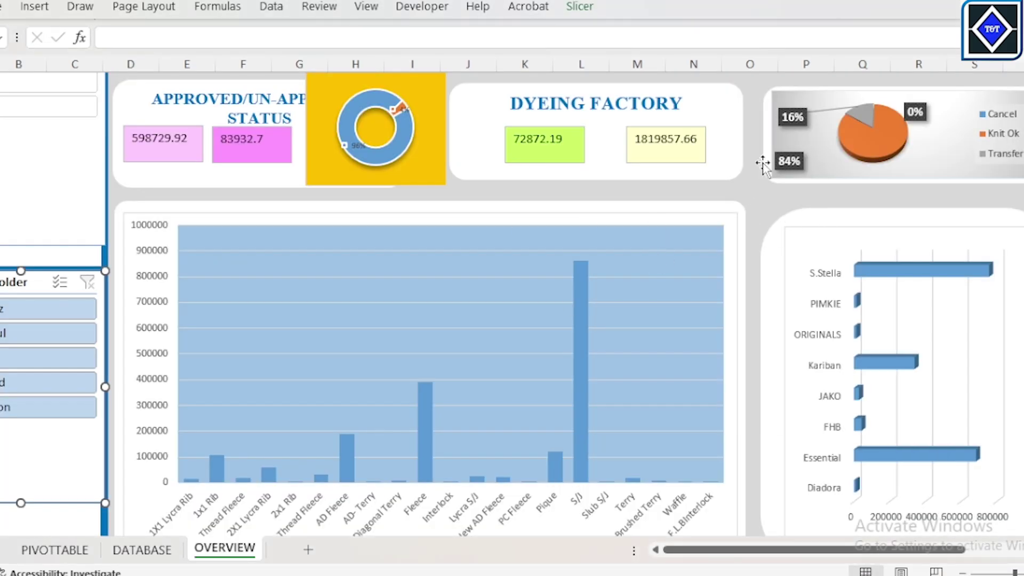
{"action": "mouse_move", "coordinate": [747, 575]}
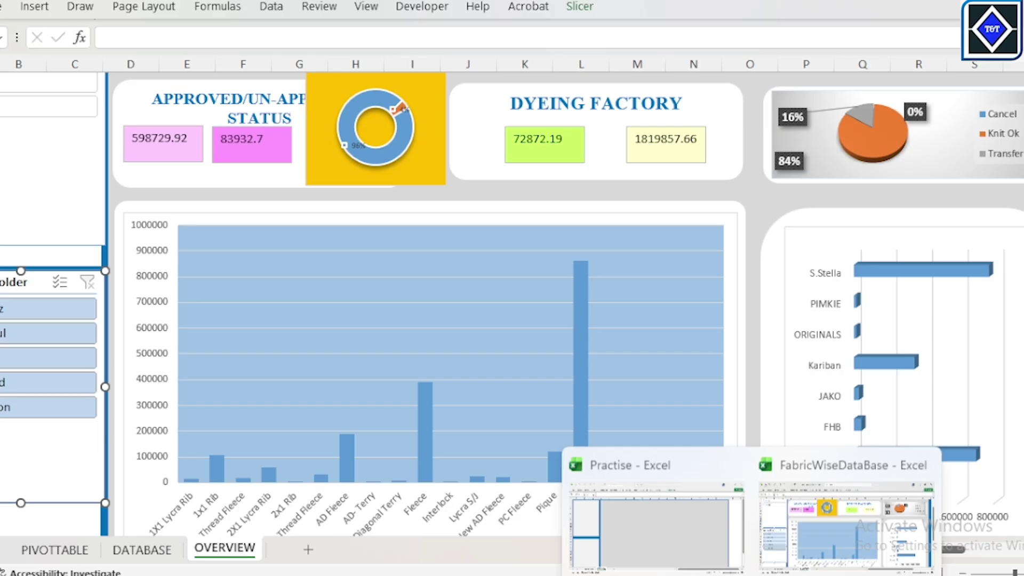
{"action": "left_click", "coordinate": [687, 546]}
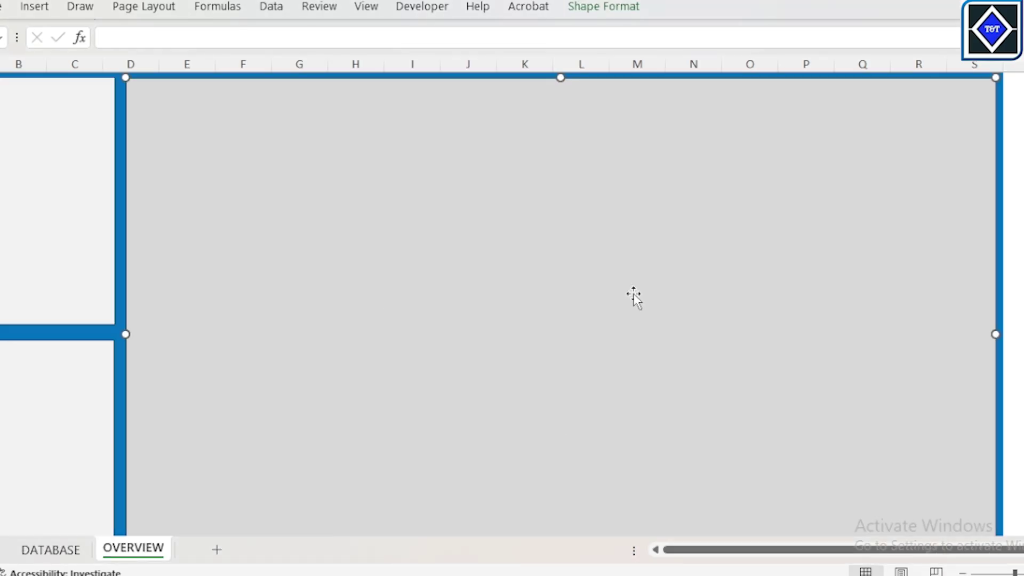
{"action": "left_click", "coordinate": [40, 12]}
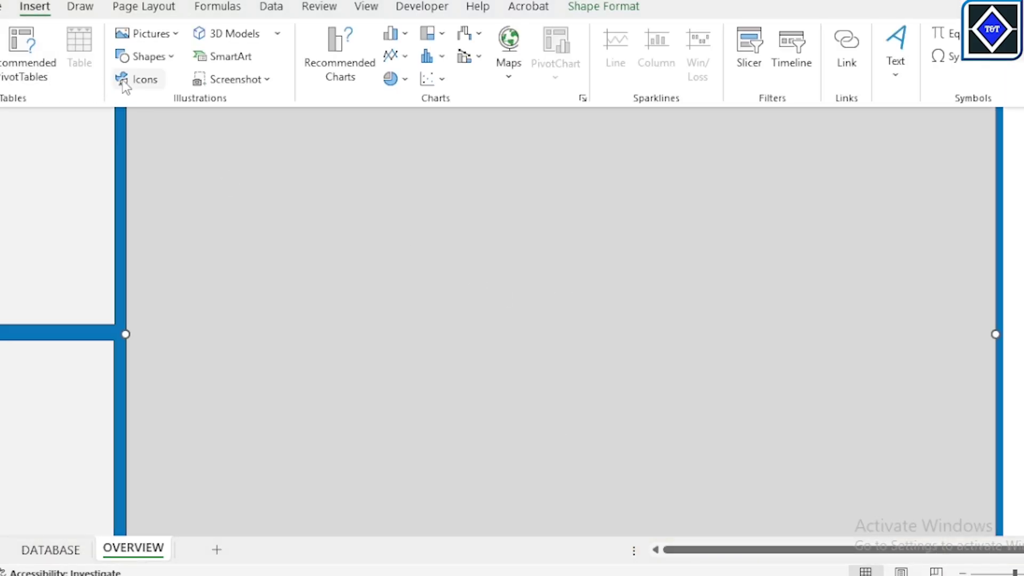
{"action": "left_click", "coordinate": [173, 57]}
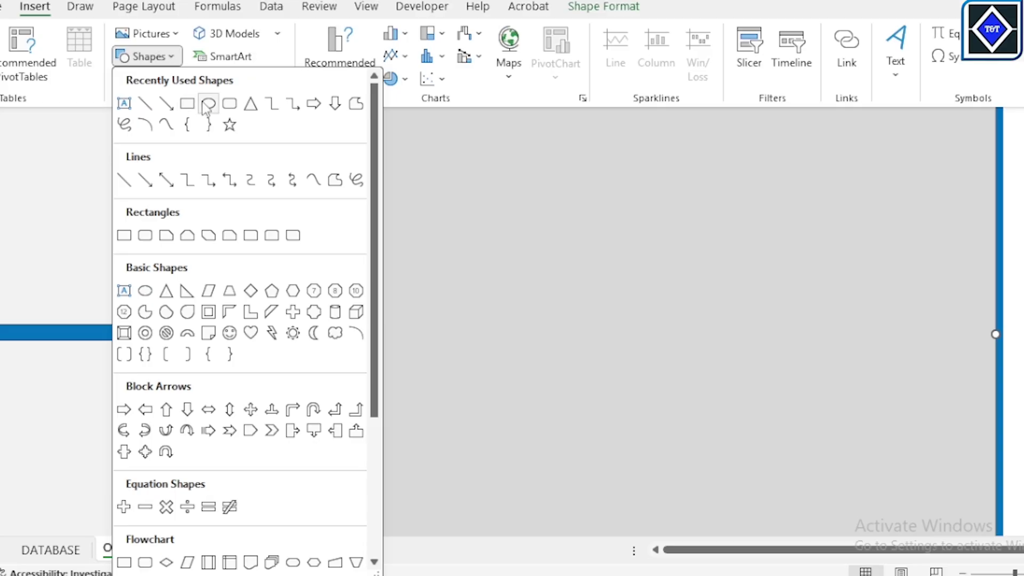
{"action": "left_click", "coordinate": [230, 104]}
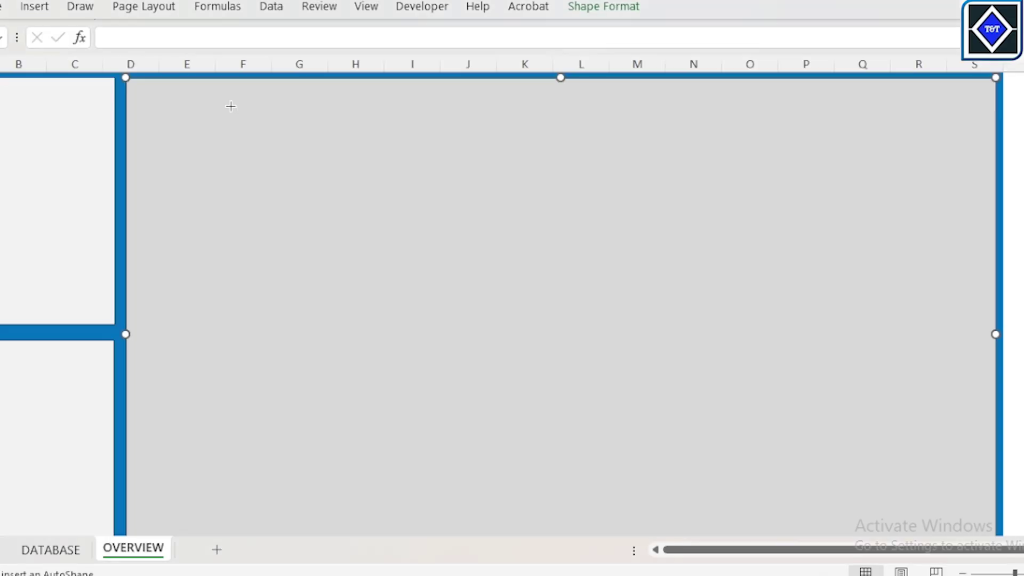
{"action": "mouse_move", "coordinate": [172, 110]}
{"action": "left_mouse_down"}
{"action": "mouse_move", "coordinate": [299, 176]}
{"action": "mouse_move", "coordinate": [727, 231]}
{"action": "mouse_move", "coordinate": [647, 210]}
{"action": "mouse_move", "coordinate": [838, 202]}
{"action": "mouse_move", "coordinate": [969, 206]}
{"action": "mouse_move", "coordinate": [984, 216]}
{"action": "left_mouse_up"}
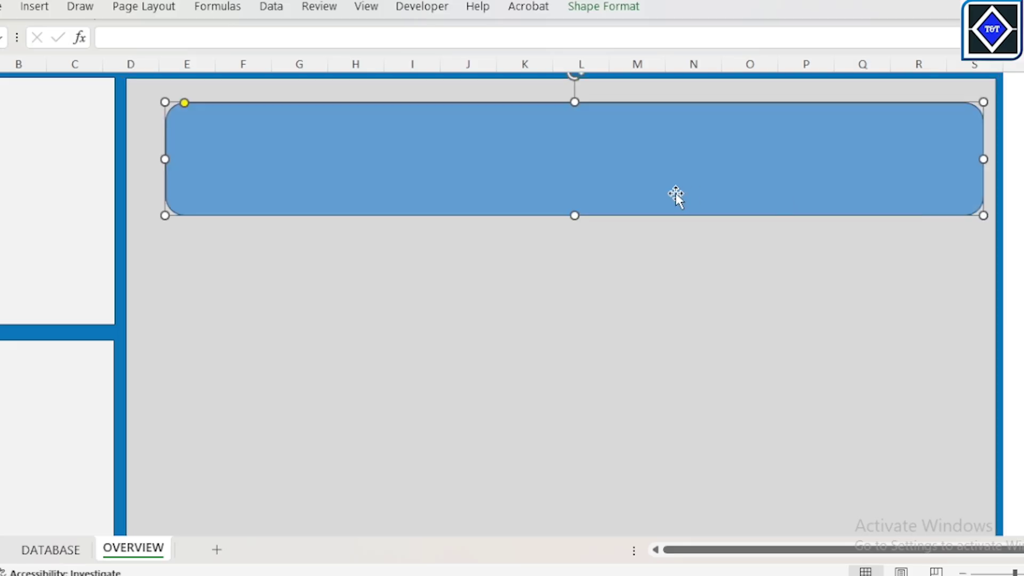
Stretch the rounded rectangle to nearly the full width of the grey panel and move it up against the panel's top edge.
{"action": "left_click_drag", "start_coordinate": [677, 197], "coordinate": [642, 183]}
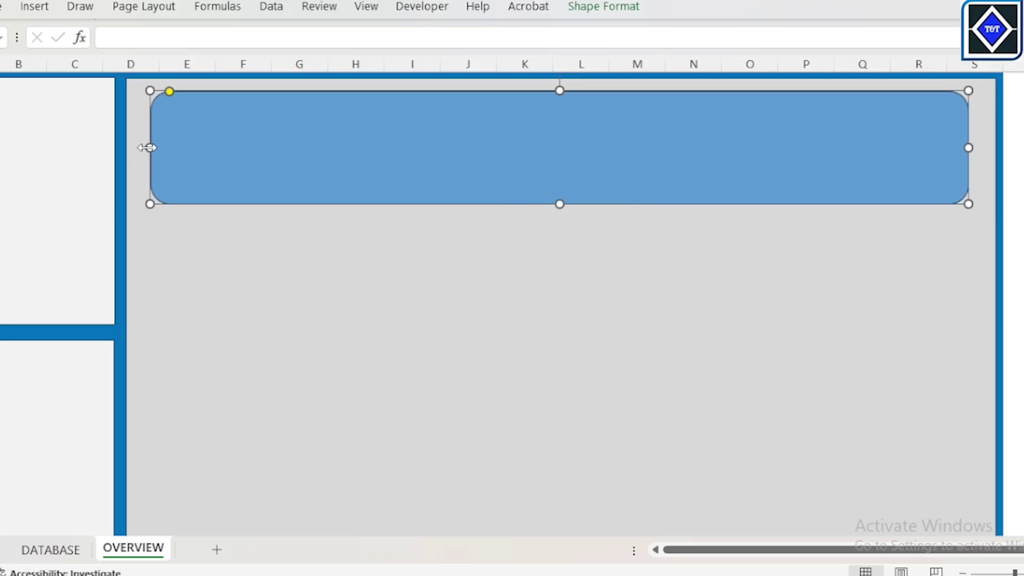
{"action": "left_click_drag", "start_coordinate": [151, 148], "coordinate": [133, 147]}
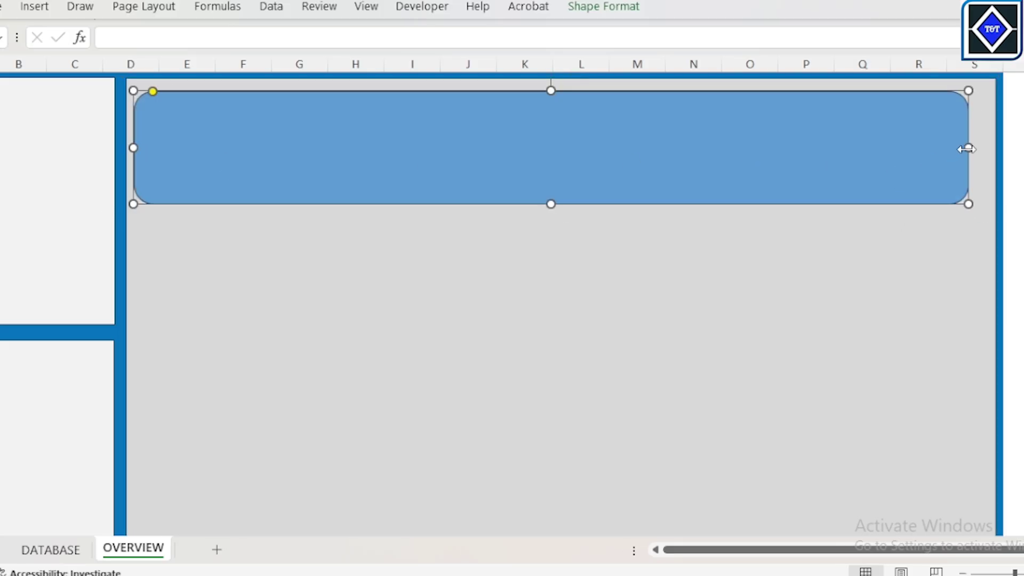
{"action": "left_click_drag", "start_coordinate": [969, 148], "coordinate": [992, 148]}
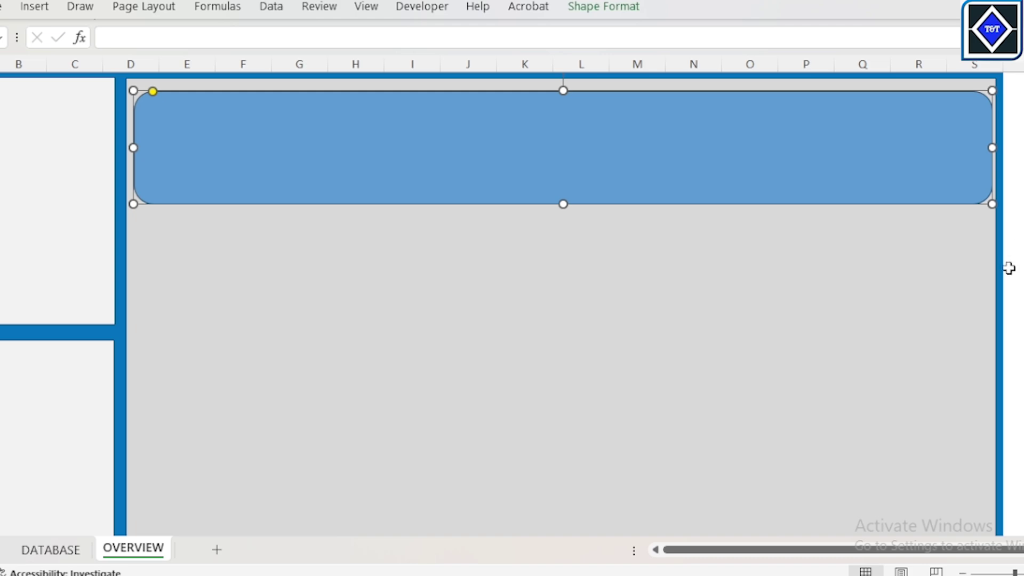
{"action": "left_click", "coordinate": [1019, 126]}
{"action": "left_click", "coordinate": [1000, 82]}
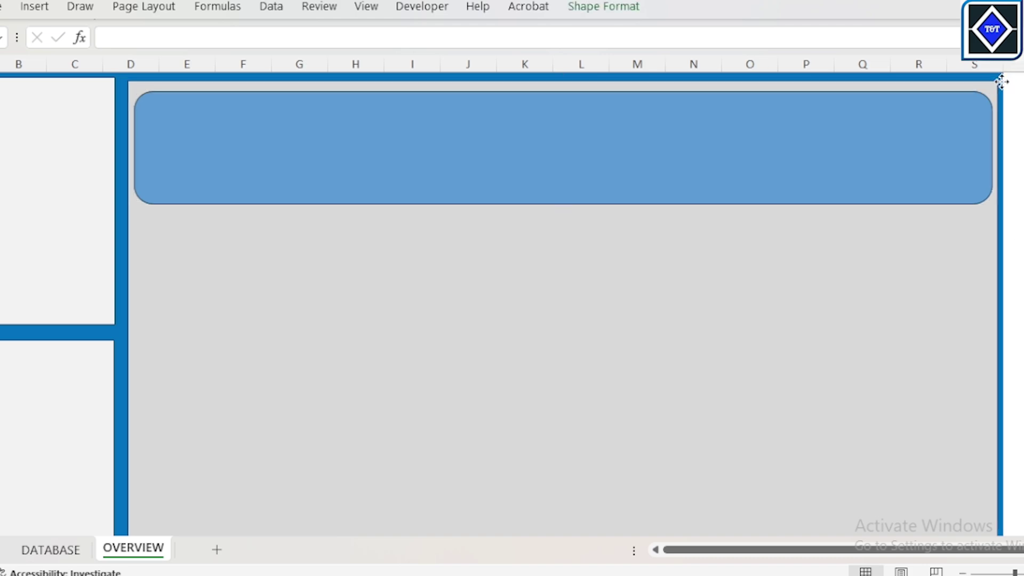
{"action": "left_click_drag", "start_coordinate": [1002, 82], "coordinate": [1000, 79]}
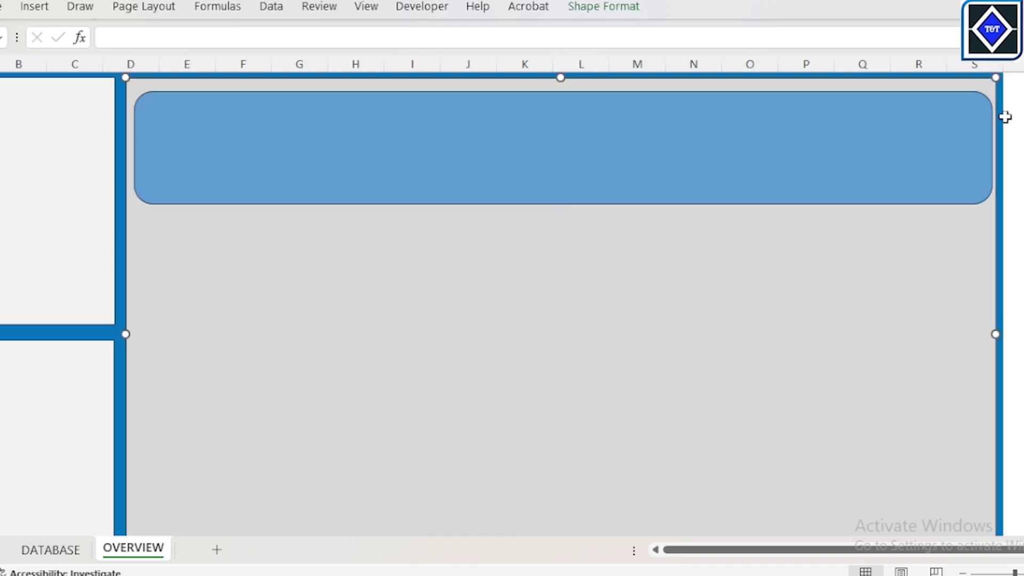
{"action": "left_click", "coordinate": [1020, 231]}
{"action": "left_click", "coordinate": [991, 279]}
{"action": "left_click_drag", "start_coordinate": [548, 149], "coordinate": [551, 140]}
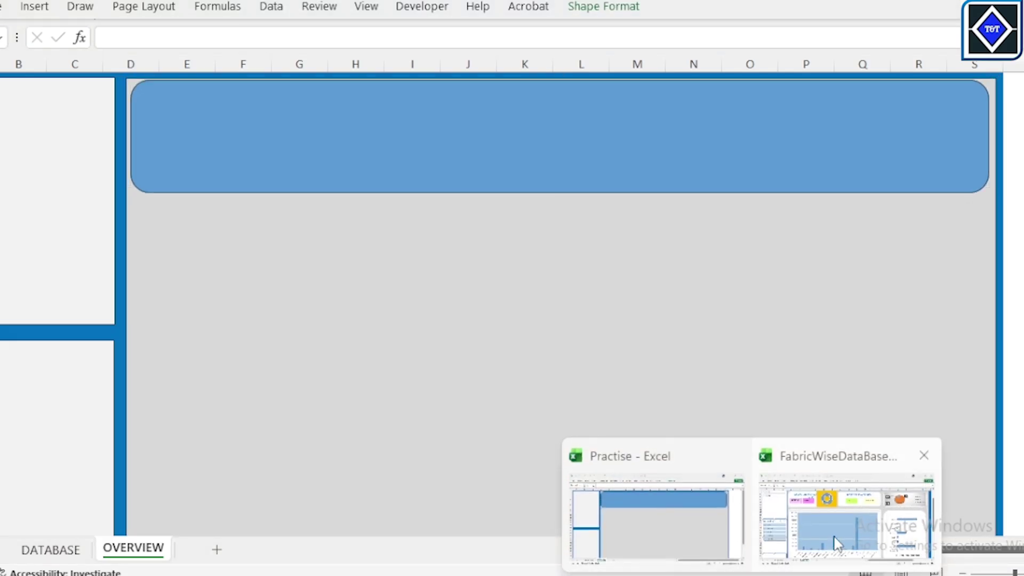
Check the KNITING DASHBOARD title banner in FabricWiseDataBase, and fill the Practise workbook's rounded rectangle with standard dark blue.
{"action": "left_click", "coordinate": [835, 533]}
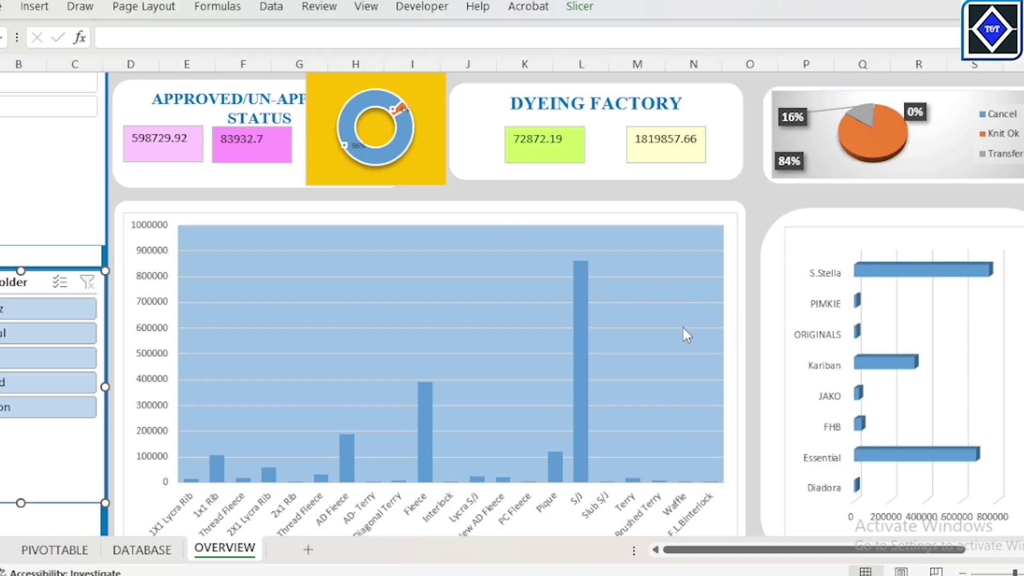
{"action": "scroll", "coordinate": [565, 305], "scroll_direction": "up", "scroll_amount": 3}
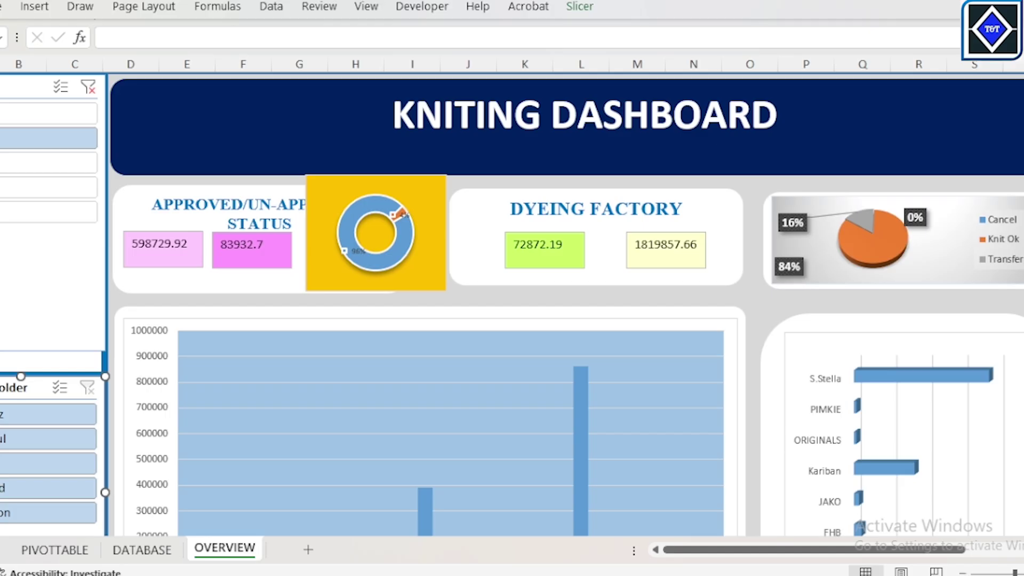
{"action": "left_click", "coordinate": [695, 529]}
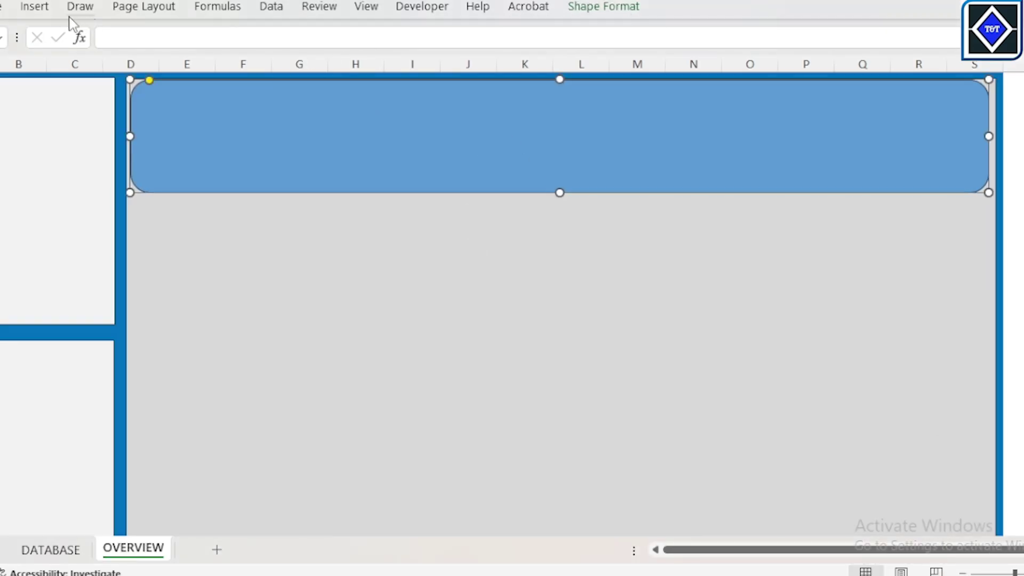
{"action": "left_click", "coordinate": [3, 7]}
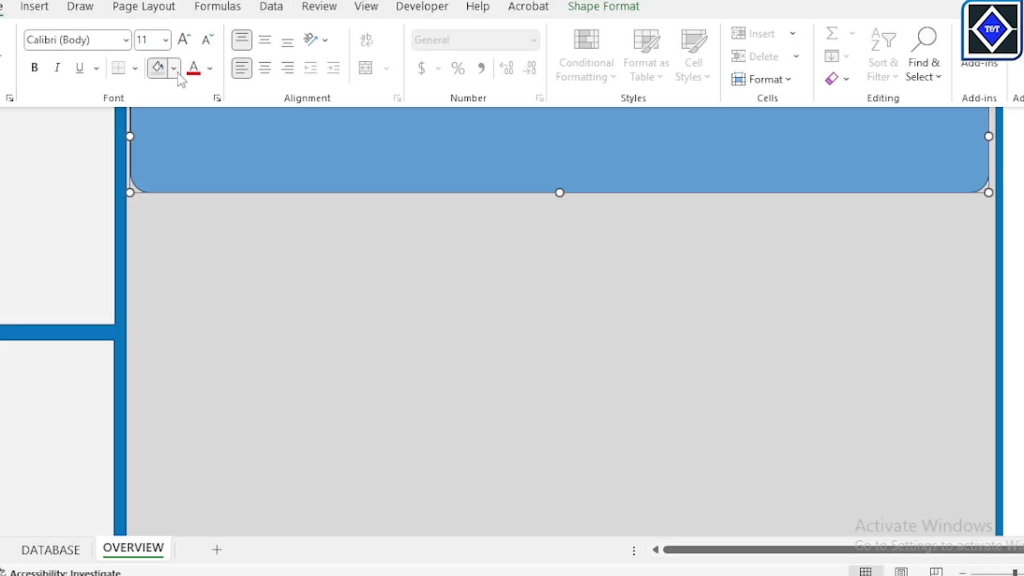
{"action": "left_click", "coordinate": [178, 73]}
{"action": "left_click", "coordinate": [359, 361]}
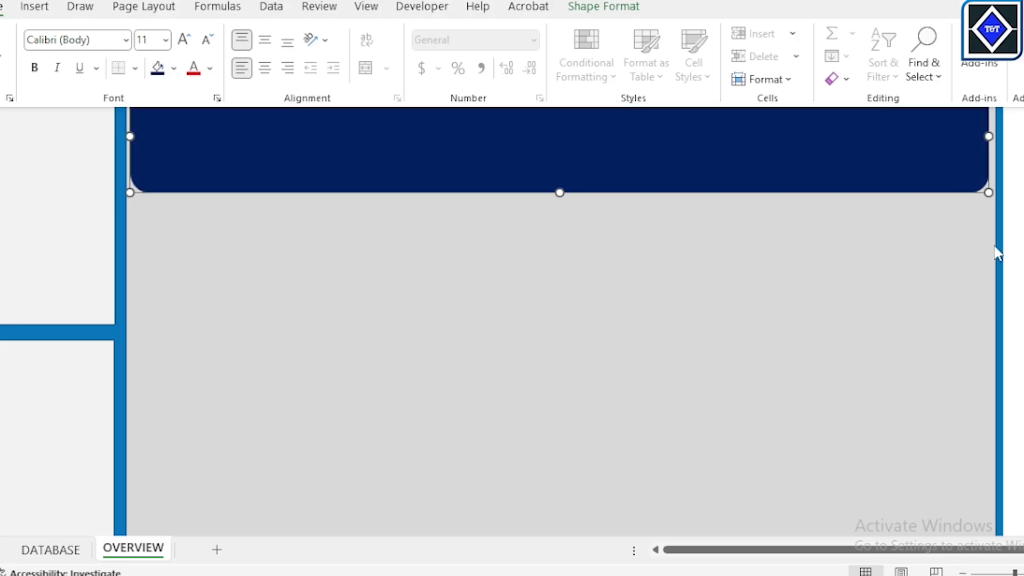
Add the text KNITTING DASHBOARD to the dark blue banner and center it horizontally.
{"action": "key", "text": "Escape"}
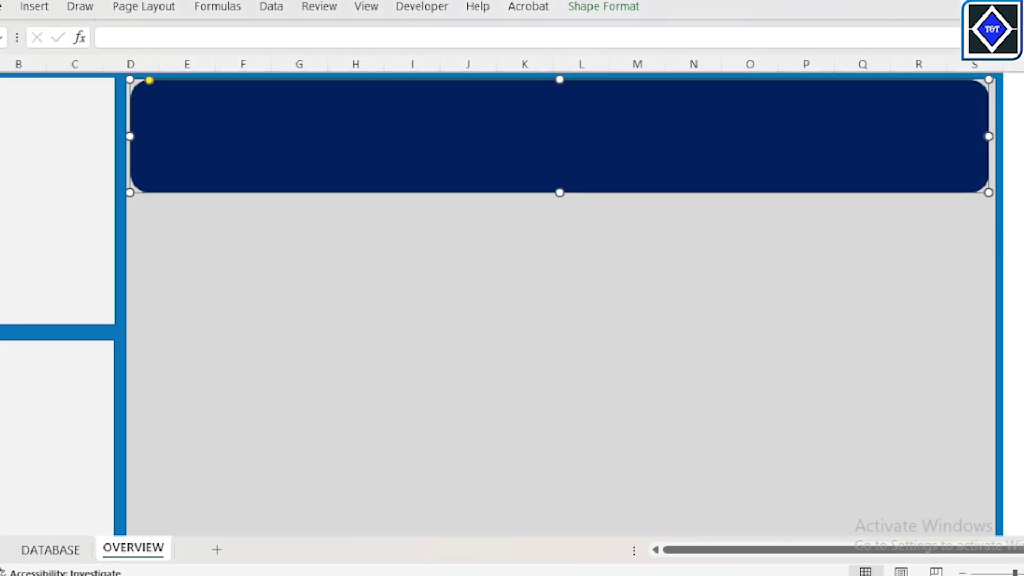
{"action": "right_click", "coordinate": [461, 127]}
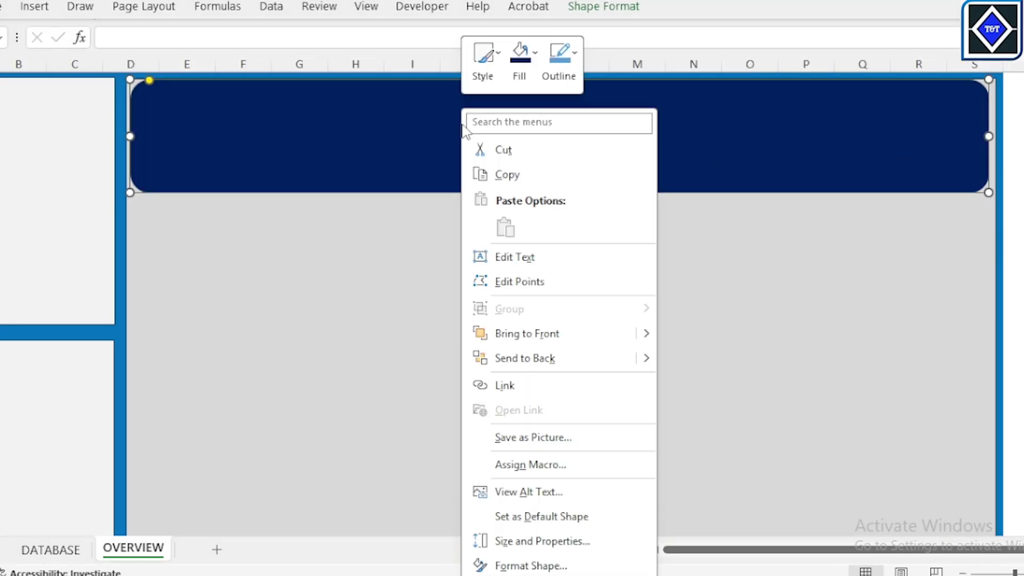
{"action": "left_click", "coordinate": [529, 258]}
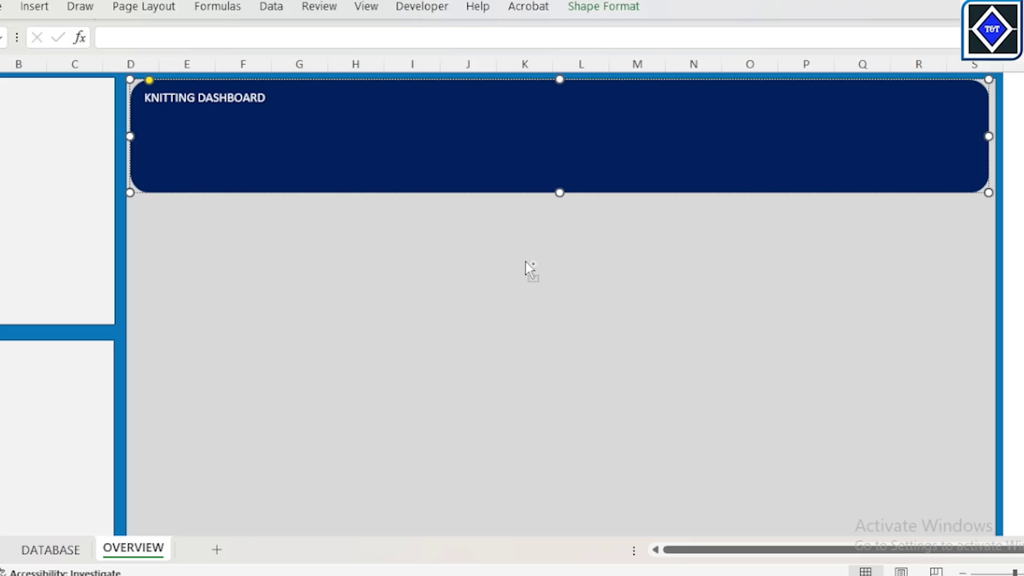
{"action": "key", "text": "ctrl+e"}
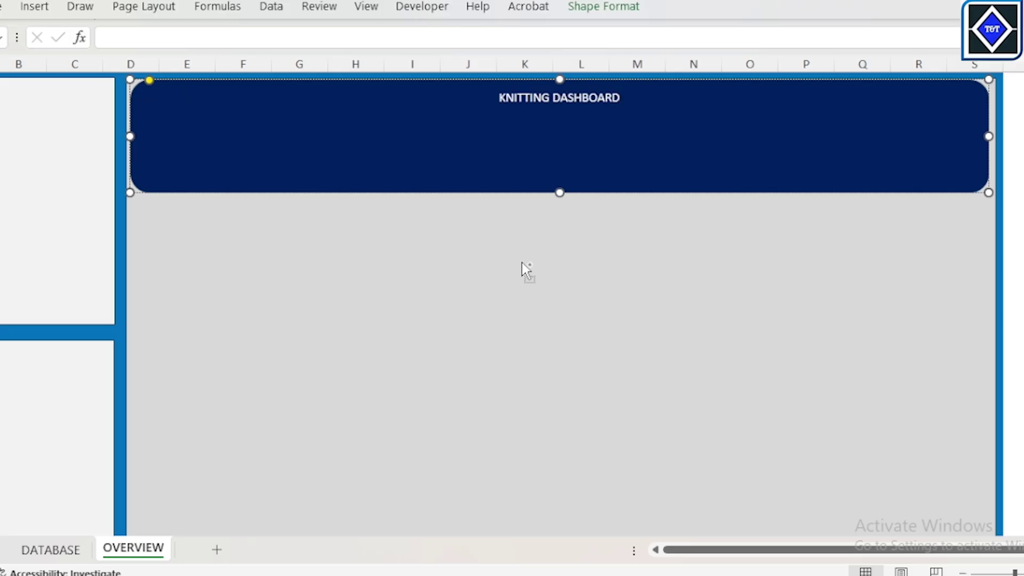
Enlarge the whole KNITTING DASHBOARD title to font size 40 and change its font to Angora.
{"action": "key", "text": "ctrl+a"}
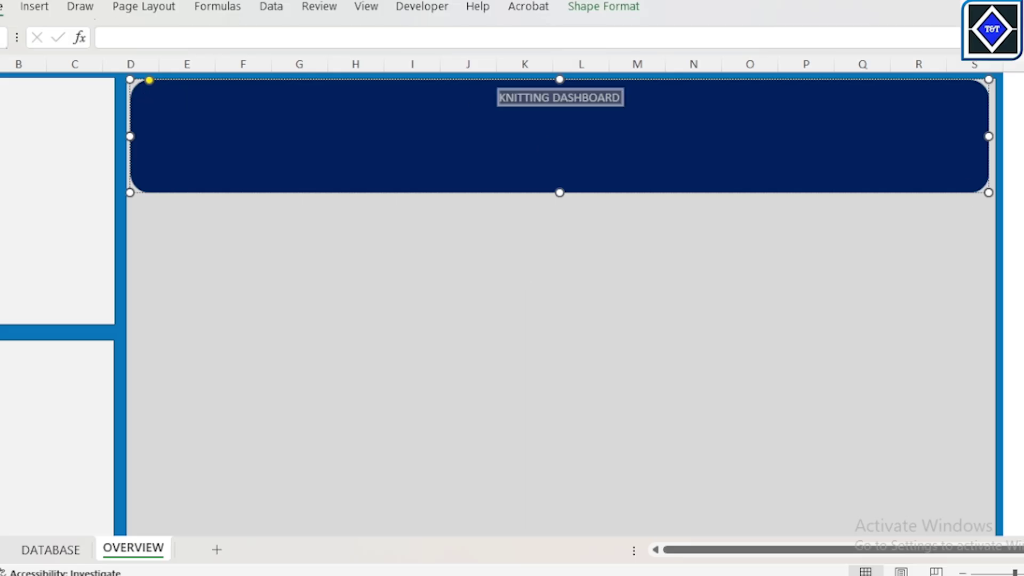
{"action": "left_click", "coordinate": [1, 6]}
{"action": "left_click", "coordinate": [188, 42]}
{"action": "left_click", "coordinate": [188, 42]}
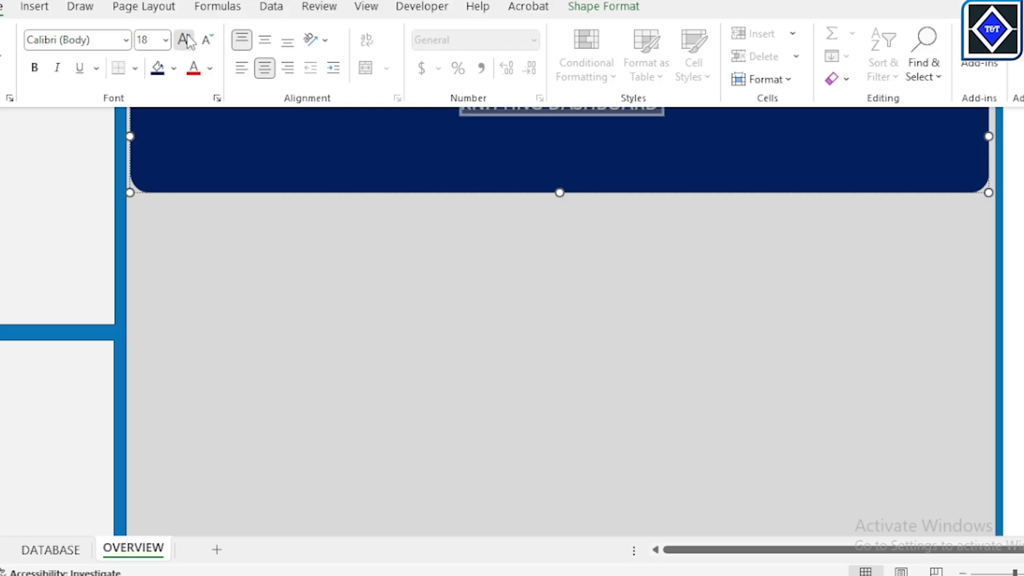
{"action": "left_click", "coordinate": [188, 42]}
{"action": "left_click", "coordinate": [188, 42]}
{"action": "left_click", "coordinate": [689, 232]}
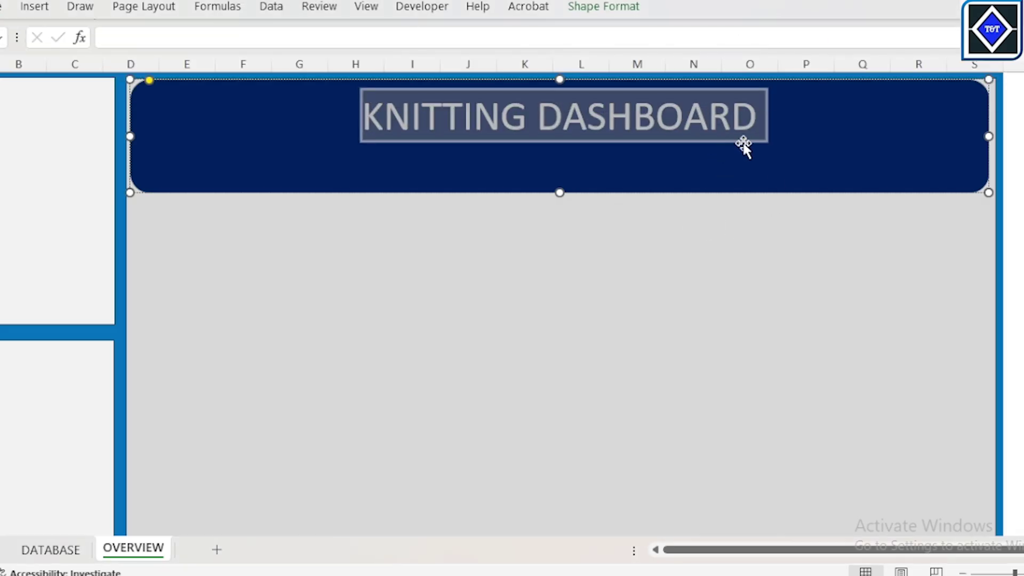
{"action": "left_click", "coordinate": [1, 7]}
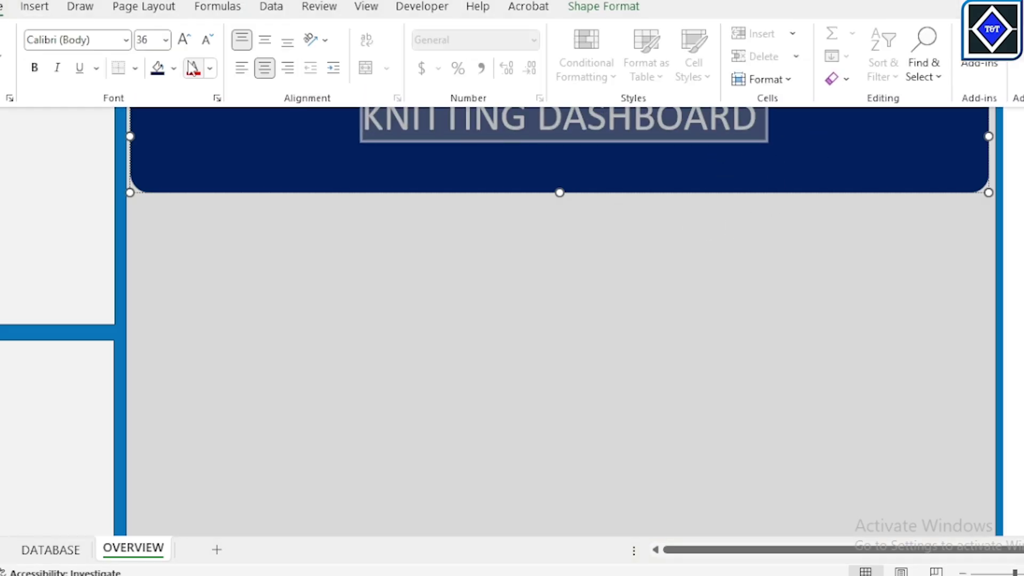
{"action": "left_click", "coordinate": [184, 40]}
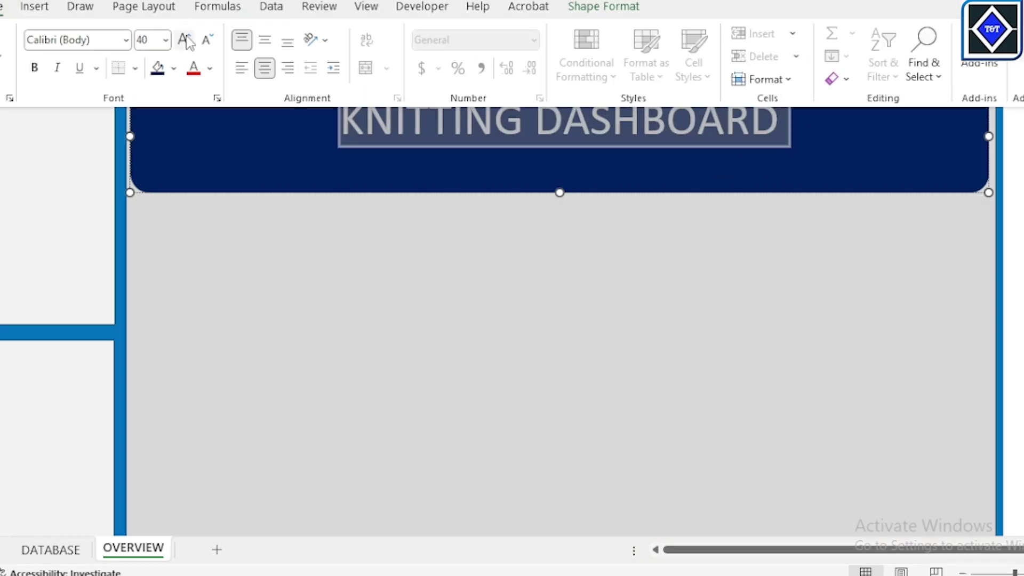
{"action": "left_click", "coordinate": [126, 40]}
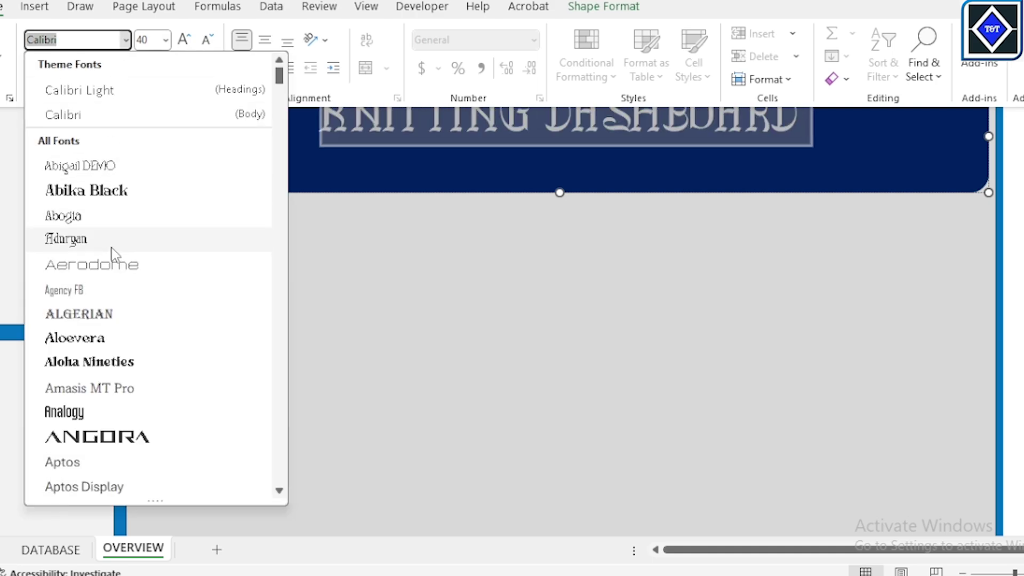
{"action": "left_click", "coordinate": [114, 438]}
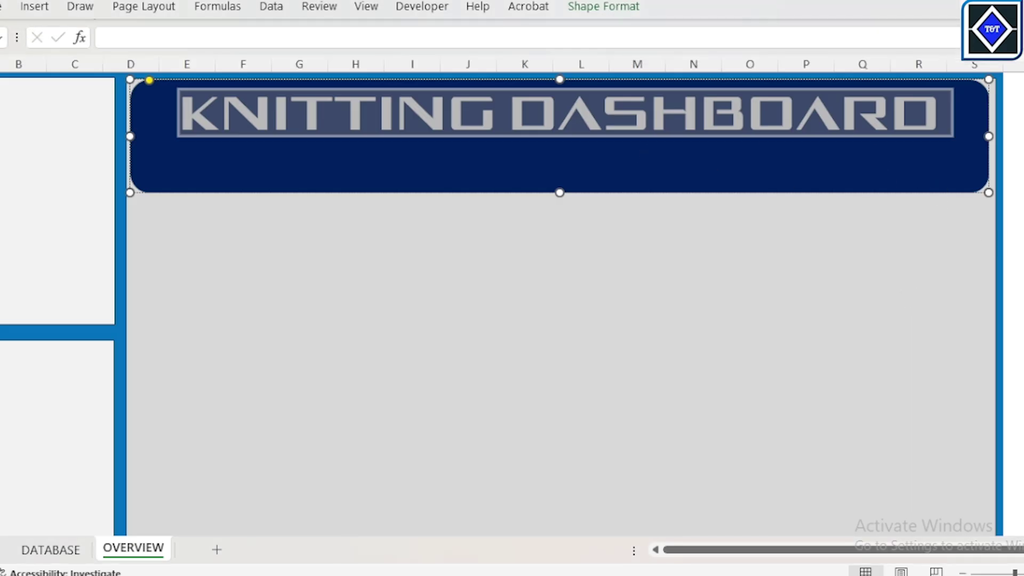
Reduce the whole banner title to font size 32.
{"action": "double_click", "coordinate": [660, 133]}
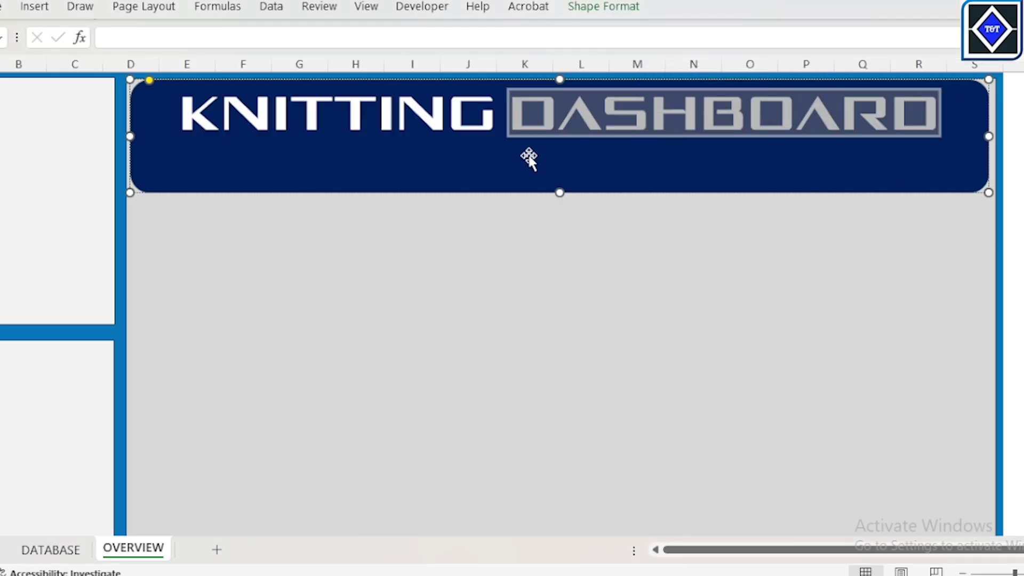
{"action": "left_click_drag", "start_coordinate": [186, 115], "coordinate": [749, 109]}
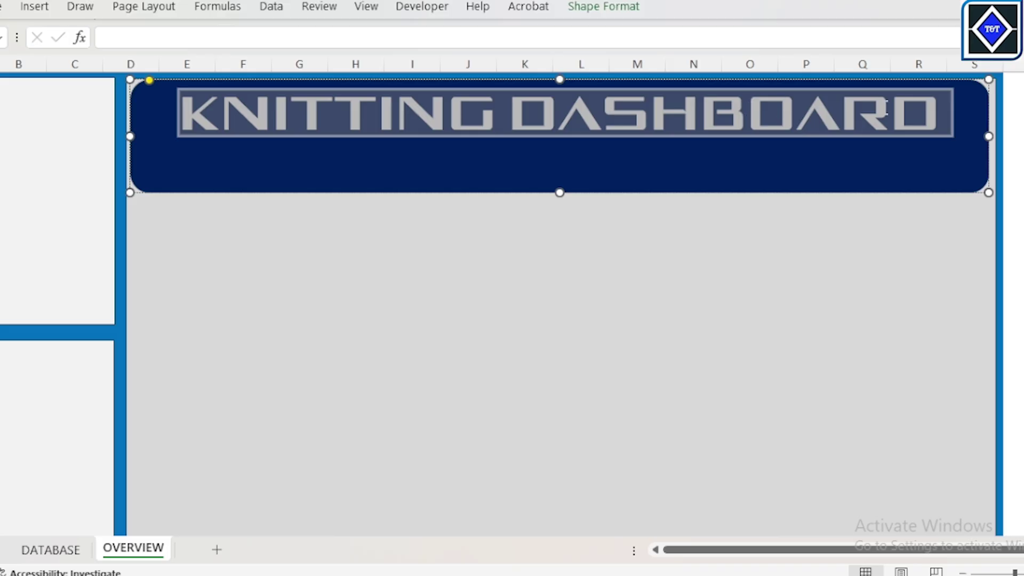
{"action": "left_click", "coordinate": [2, 7]}
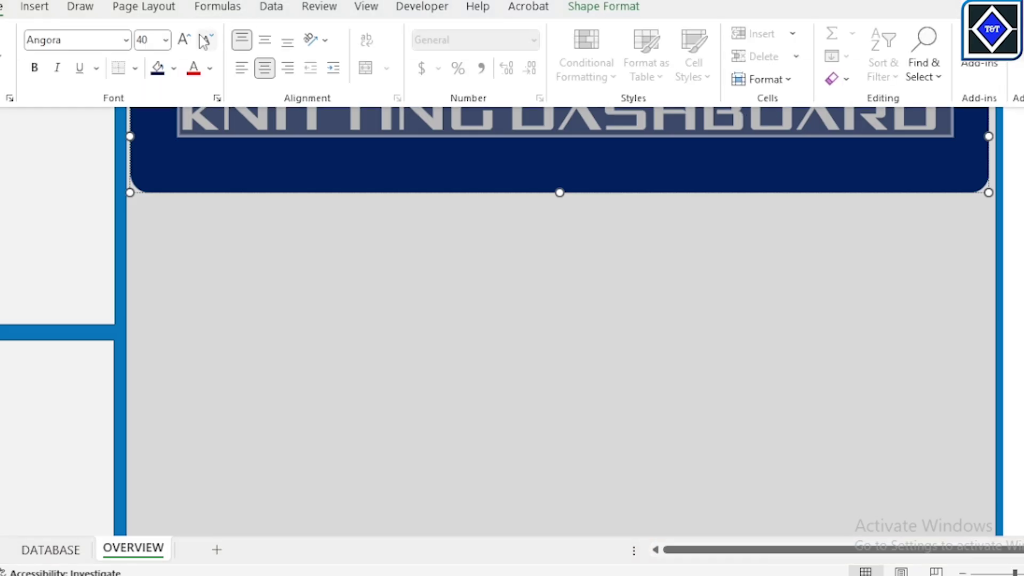
{"action": "left_click", "coordinate": [208, 41]}
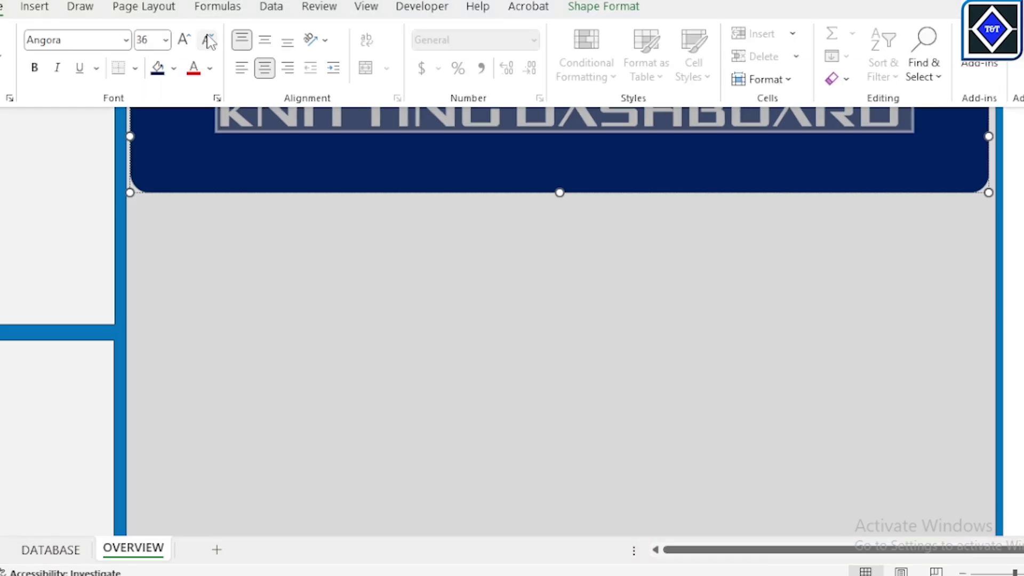
{"action": "left_click", "coordinate": [208, 39]}
{"action": "left_click", "coordinate": [762, 318]}
Insert an empty line above the KNITTING DASHBOARD title to move the text down within the banner.
{"action": "left_click", "coordinate": [518, 143]}
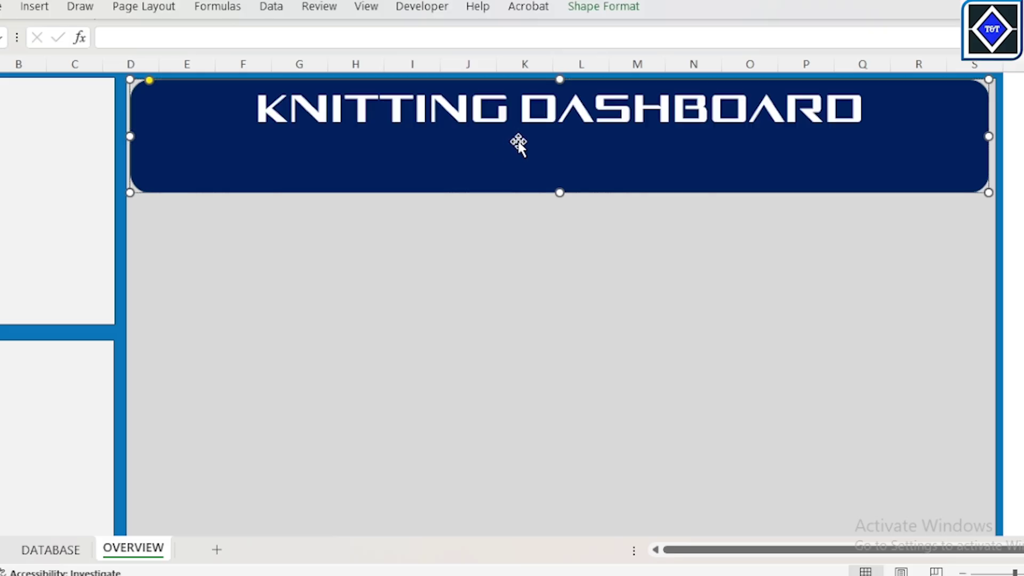
{"action": "left_click", "coordinate": [867, 110]}
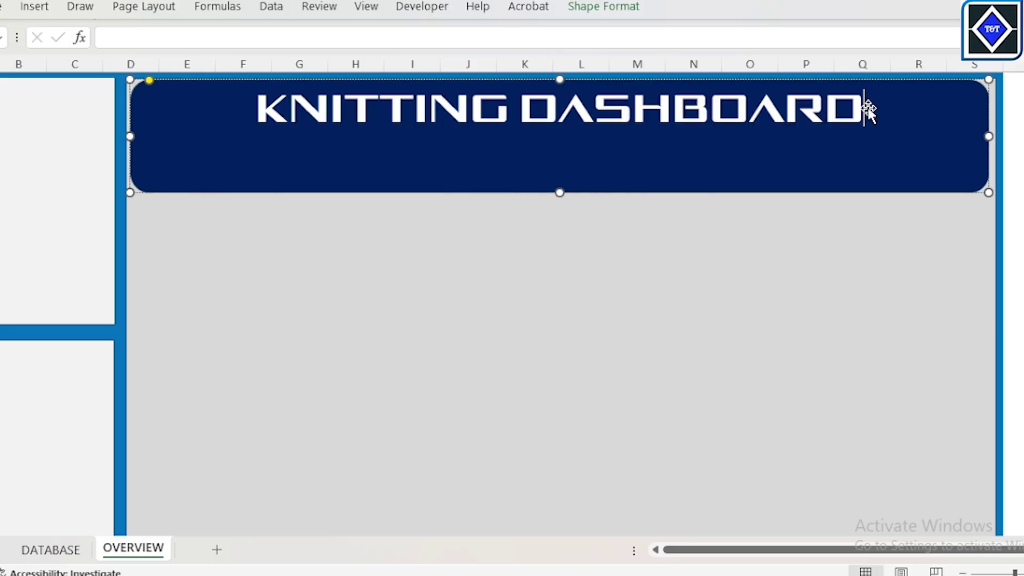
{"action": "left_click", "coordinate": [258, 110]}
{"action": "key", "text": "Return"}
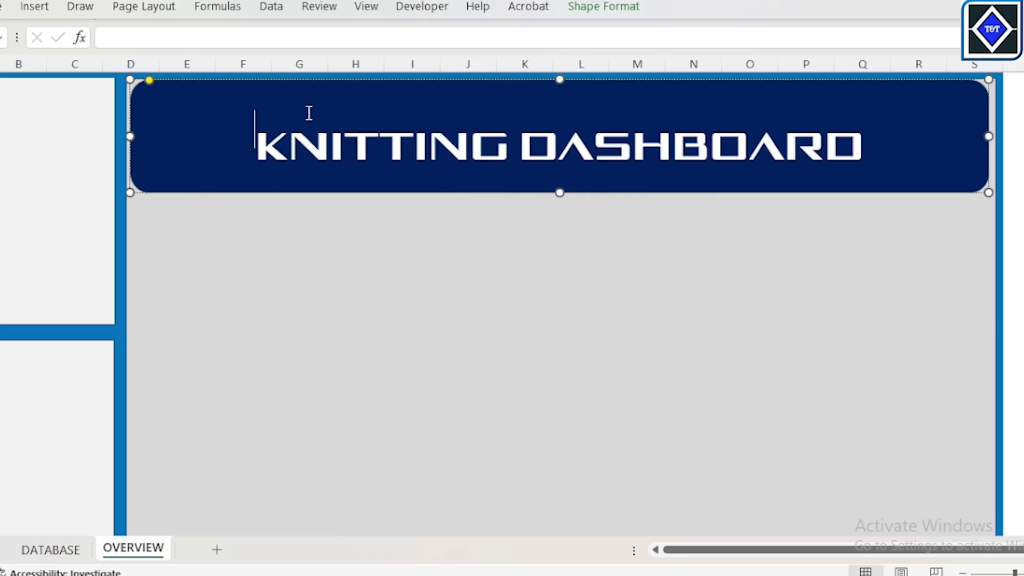
Reduce the empty line above the banner title to font size 18.
{"action": "left_click", "coordinate": [335, 114]}
{"action": "left_click", "coordinate": [1, 7]}
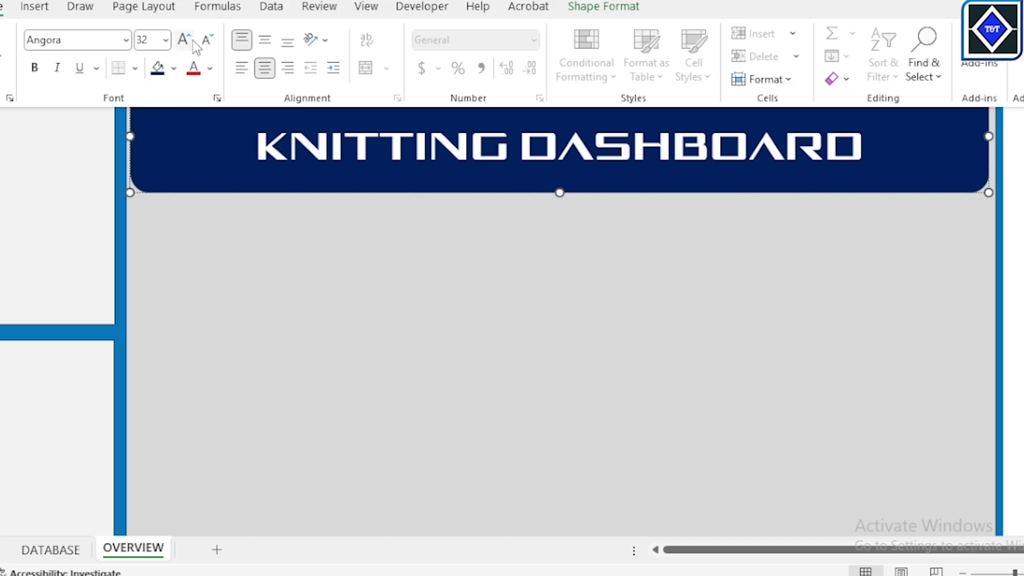
{"action": "left_click", "coordinate": [207, 40]}
{"action": "left_click", "coordinate": [207, 40]}
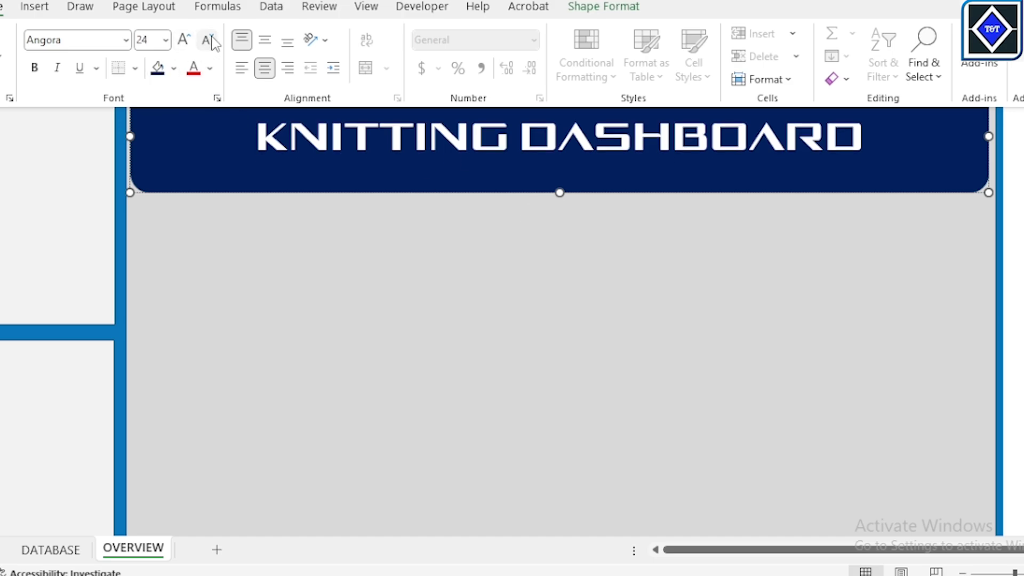
{"action": "left_click", "coordinate": [212, 41]}
{"action": "left_click", "coordinate": [212, 41]}
{"action": "left_click", "coordinate": [726, 382]}
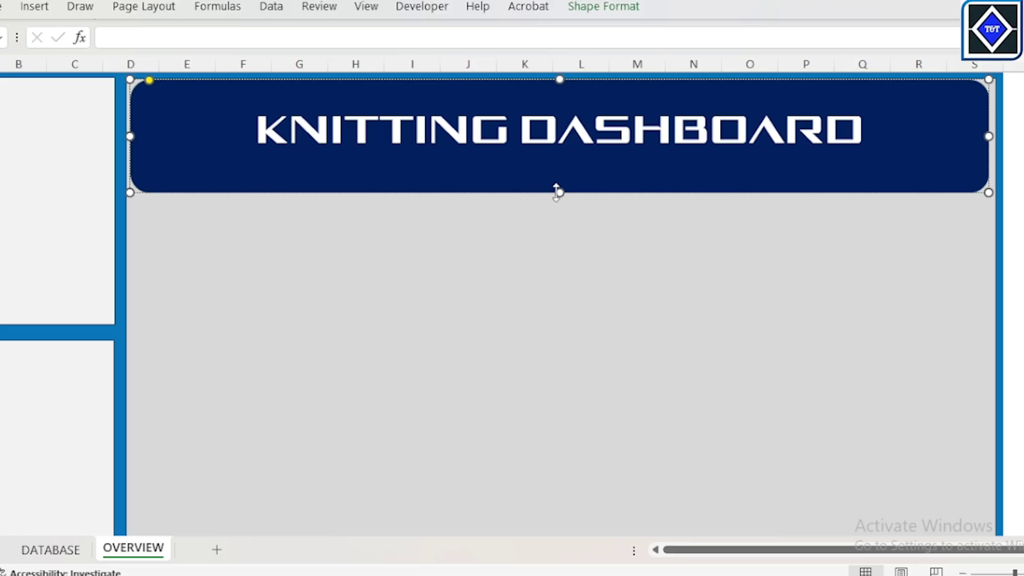
Shorten the banner by raising its bottom edge slightly, and shrink the empty line above the title below size 18.
{"action": "left_click_drag", "start_coordinate": [558, 193], "coordinate": [565, 170]}
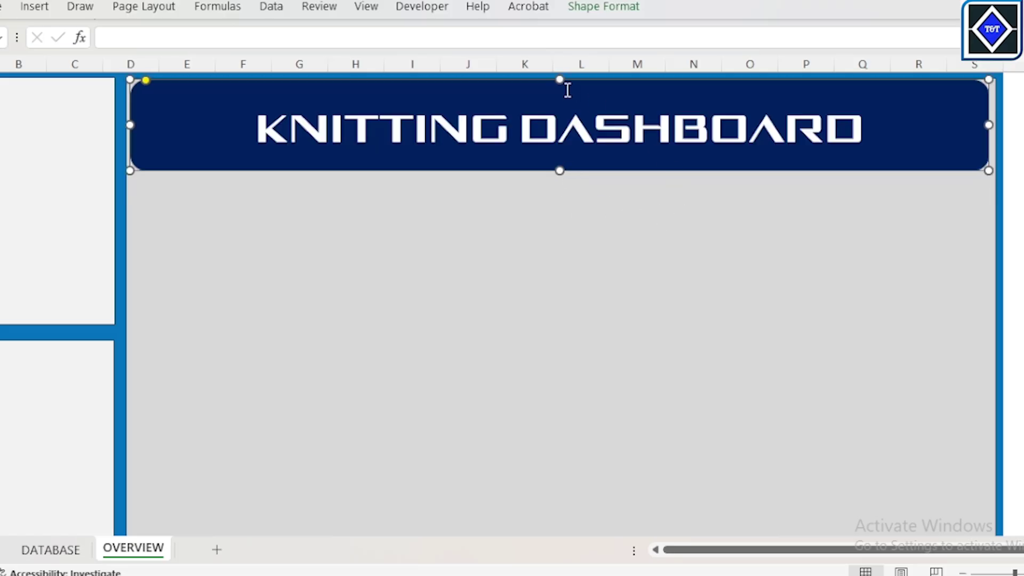
{"action": "left_click", "coordinate": [568, 102]}
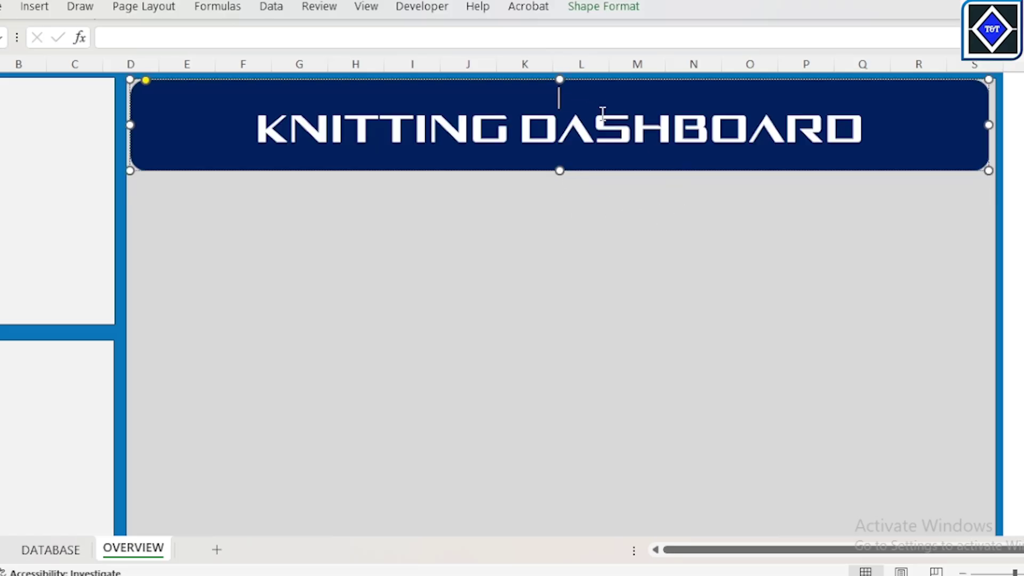
{"action": "left_click", "coordinate": [3, 7]}
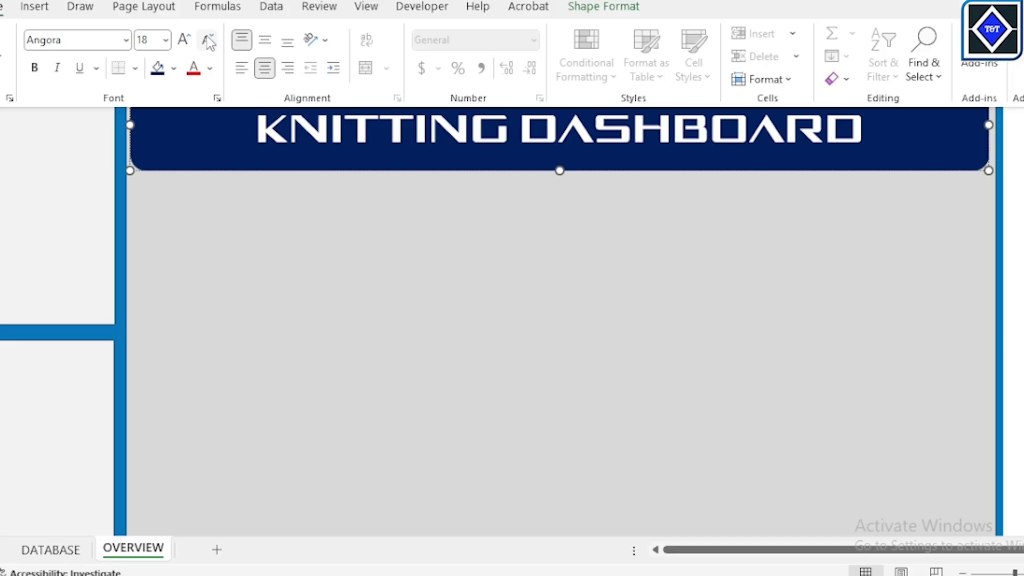
{"action": "left_click", "coordinate": [207, 40]}
Fill the rows of cells just below the dashboard panels, across to column S, with standard blue.
{"action": "scroll", "coordinate": [595, 322], "scroll_direction": "down", "scroll_amount": 8}
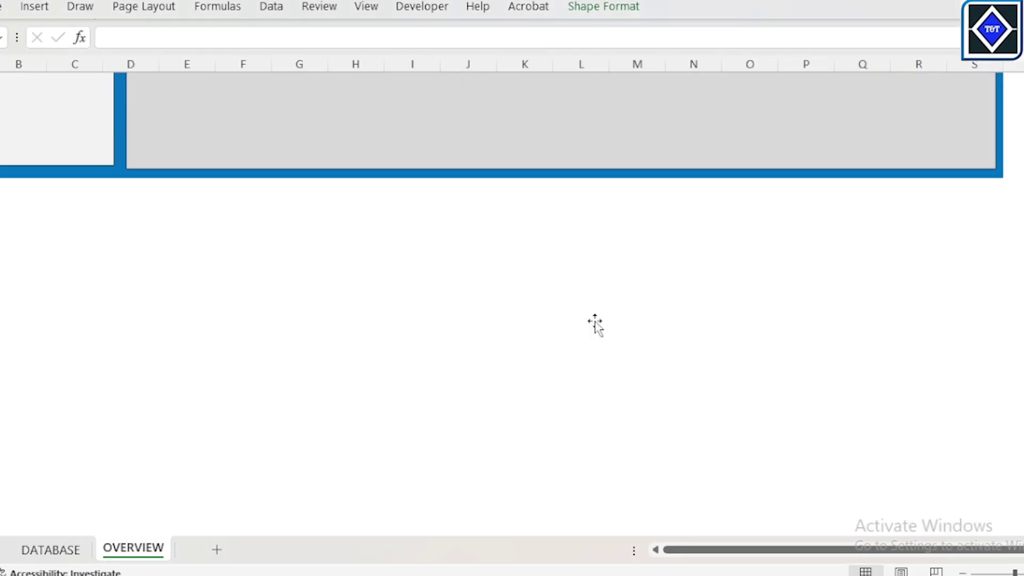
{"action": "scroll", "coordinate": [595, 322], "scroll_direction": "up", "scroll_amount": 5}
{"action": "left_click", "coordinate": [558, 507]}
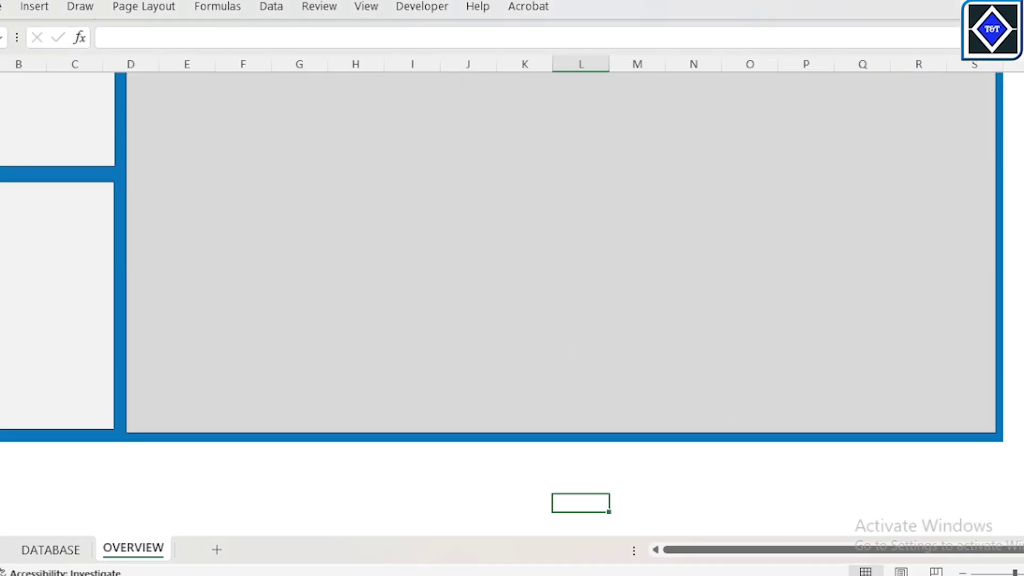
{"action": "left_click_drag", "start_coordinate": [4, 434], "coordinate": [981, 502]}
{"action": "scroll", "coordinate": [482, 293], "scroll_direction": "up", "scroll_amount": 7}
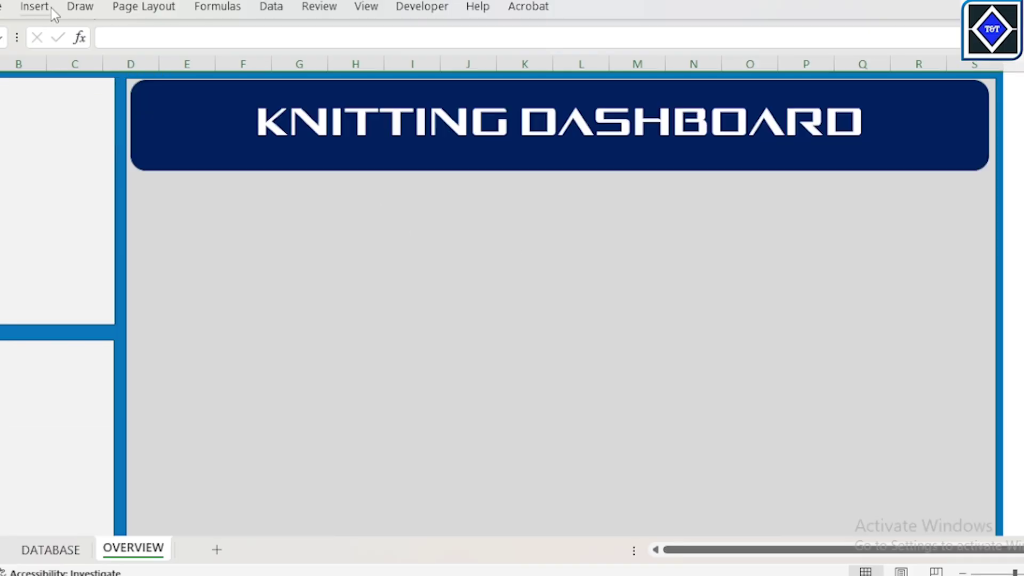
{"action": "left_click", "coordinate": [34, 6]}
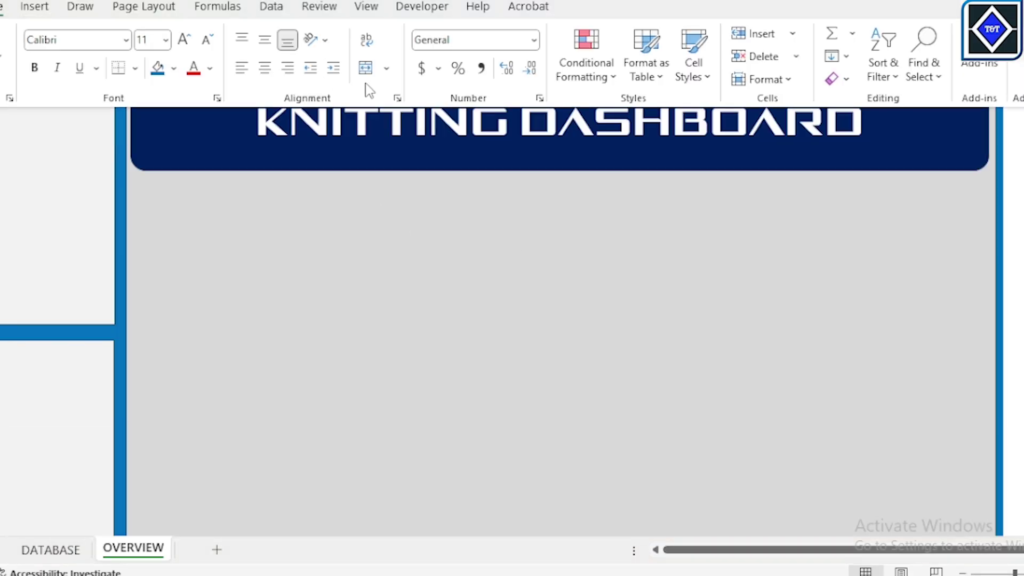
{"action": "left_click", "coordinate": [174, 68]}
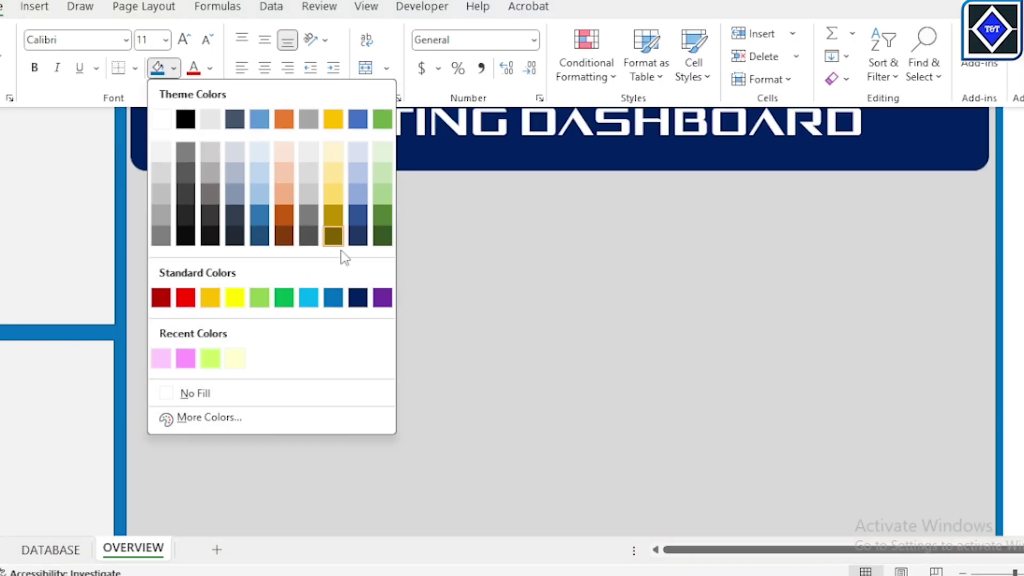
{"action": "left_click", "coordinate": [340, 302]}
{"action": "scroll", "coordinate": [340, 304], "scroll_direction": "down", "scroll_amount": 11}
{"action": "scroll", "coordinate": [688, 355], "scroll_direction": "up", "scroll_amount": 10}
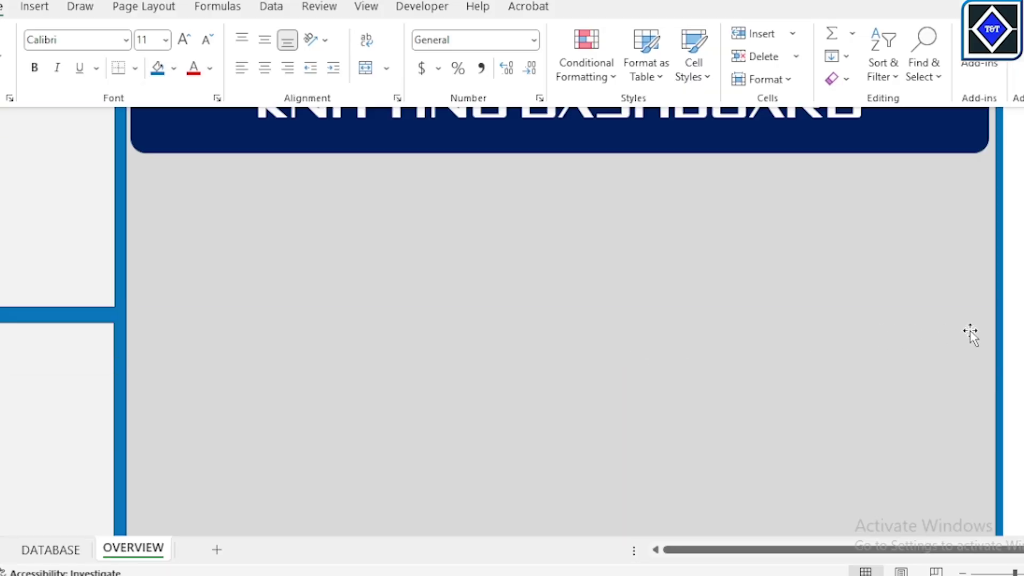
{"action": "left_click", "coordinate": [1009, 328]}
{"action": "scroll", "coordinate": [489, 256], "scroll_direction": "up", "scroll_amount": 1}
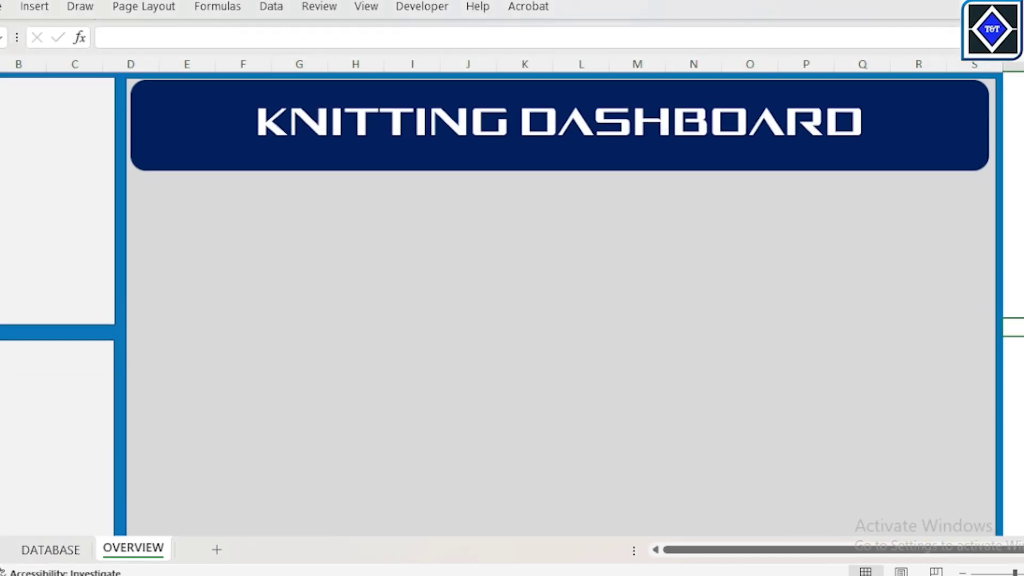
Check the cards and charts beneath the title banner in FabricWiseDataBase, and return to the Practise workbook.
{"action": "mouse_move", "coordinate": [752, 575]}
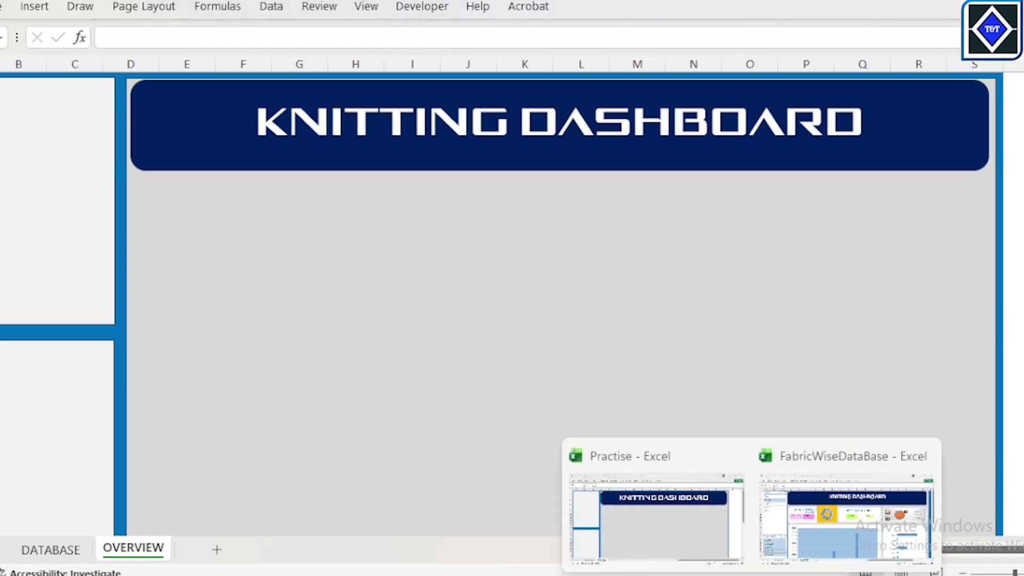
{"action": "left_click", "coordinate": [847, 554]}
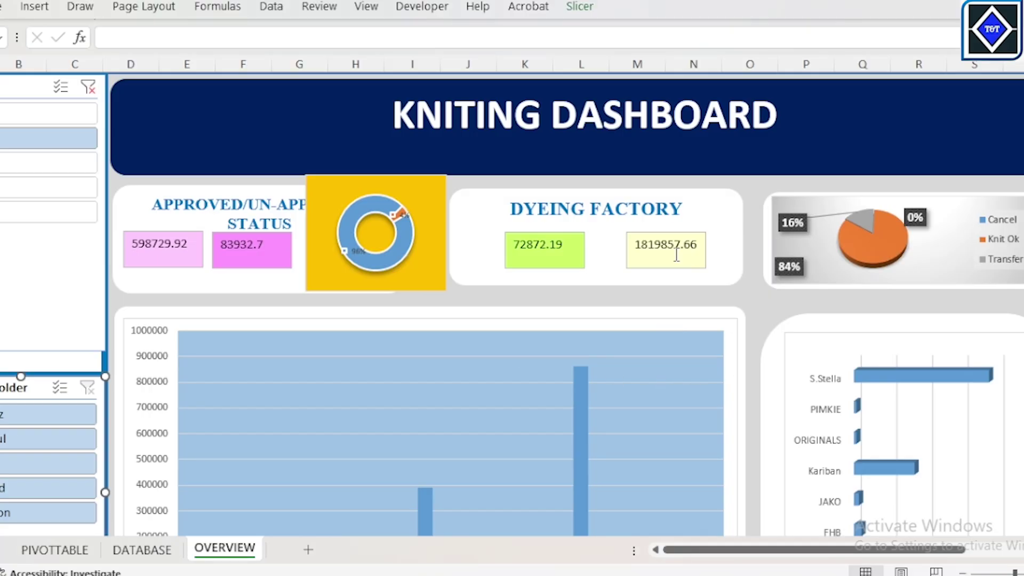
{"action": "mouse_move", "coordinate": [753, 575]}
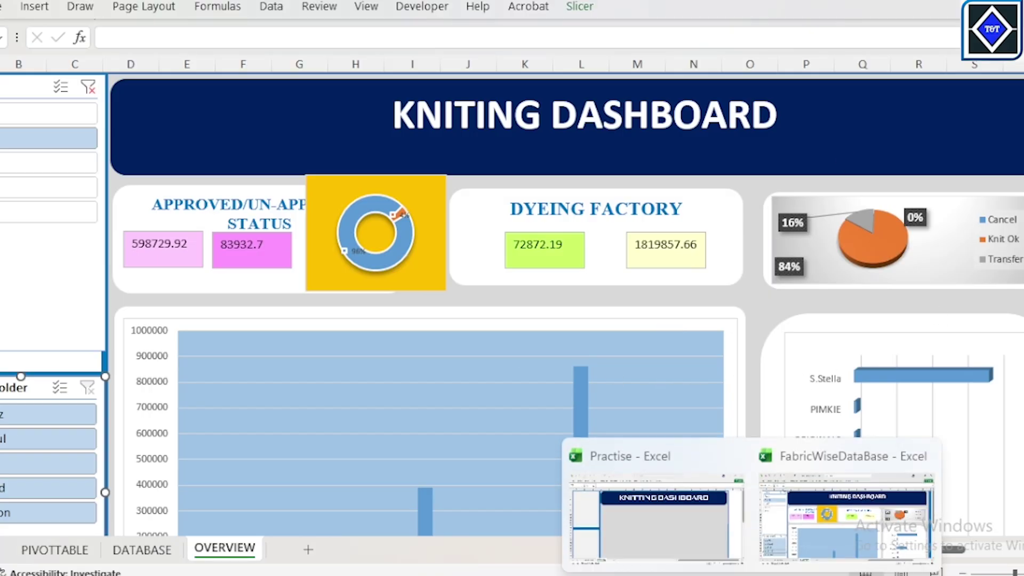
{"action": "left_click", "coordinate": [696, 544]}
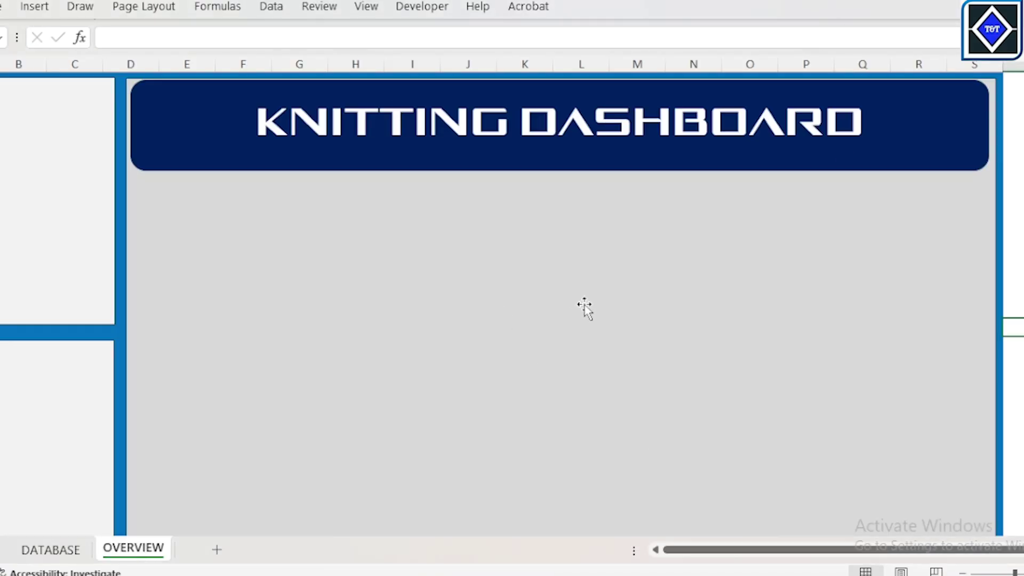
Draw a rounded rectangle card beneath the left part of the title banner, spanning about columns D to I.
{"action": "left_click", "coordinate": [2, 8]}
{"action": "left_click", "coordinate": [35, 7]}
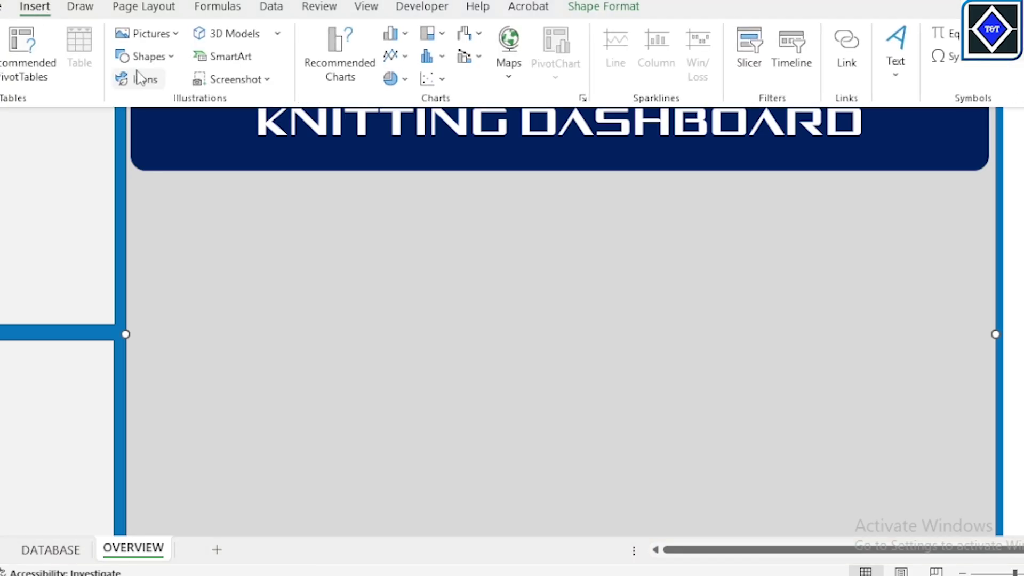
{"action": "left_click", "coordinate": [170, 59]}
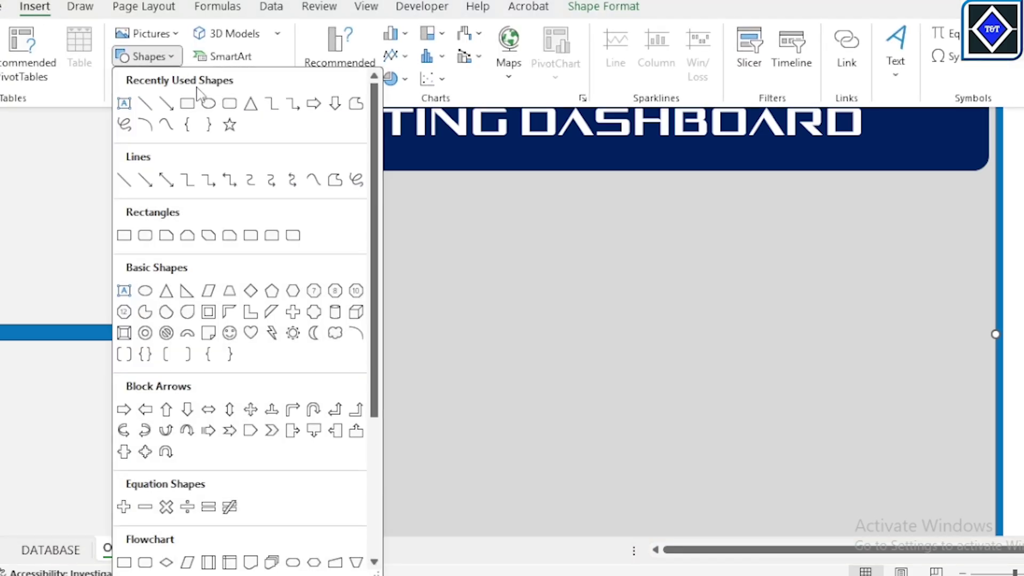
{"action": "left_click", "coordinate": [232, 107]}
{"action": "left_click_drag", "start_coordinate": [150, 212], "coordinate": [441, 322]}
{"action": "left_click_drag", "start_coordinate": [345, 256], "coordinate": [344, 231]}
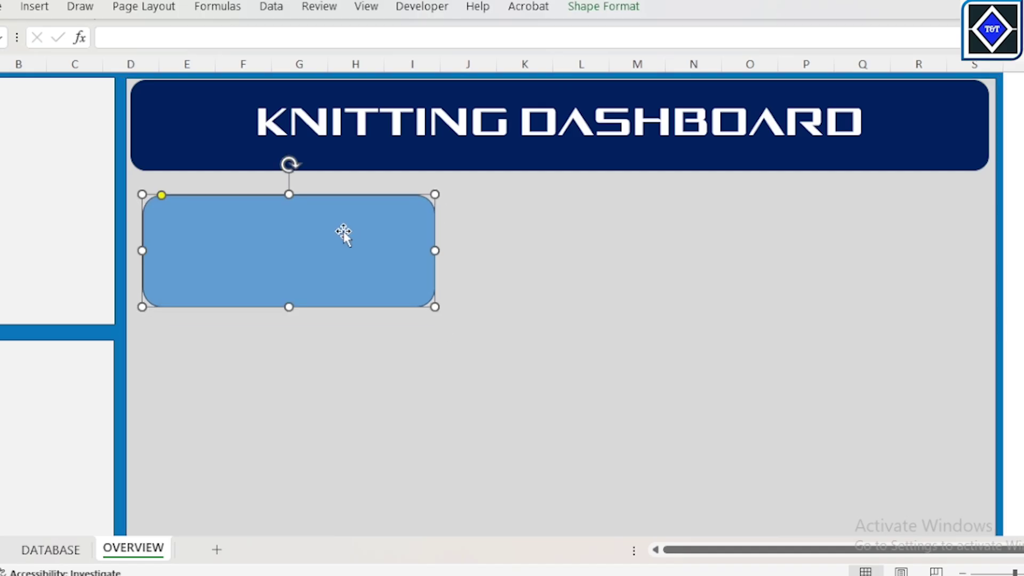
Fill the rounded card beneath the banner with very light grey.
{"action": "left_click", "coordinate": [2, 11]}
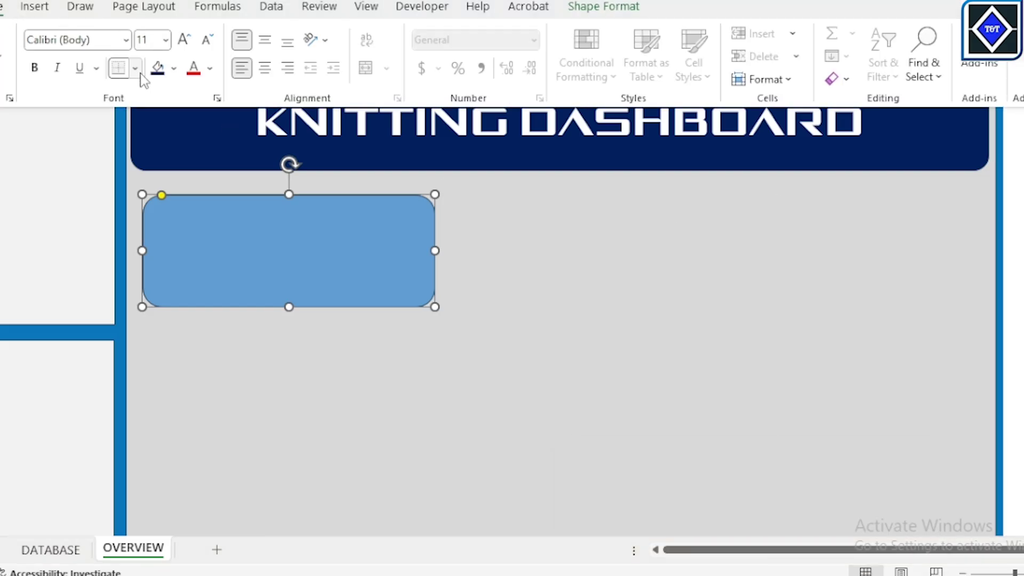
{"action": "left_click", "coordinate": [173, 68]}
{"action": "left_click", "coordinate": [162, 210]}
Place two copies of the card in a row to its right beneath the banner.
{"action": "left_click_drag", "start_coordinate": [391, 245], "coordinate": [1007, 231]}
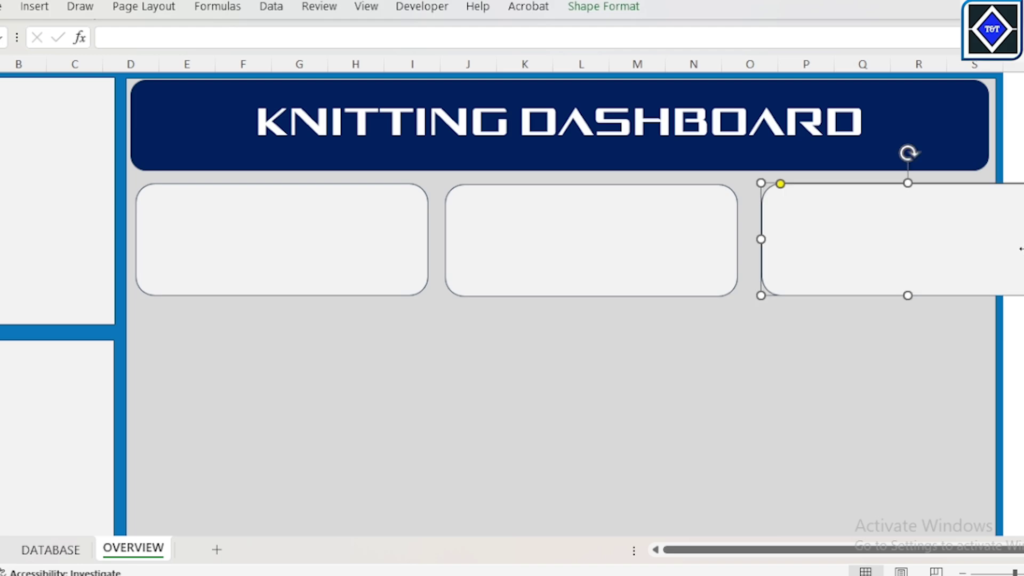
{"action": "left_click", "coordinate": [991, 372]}
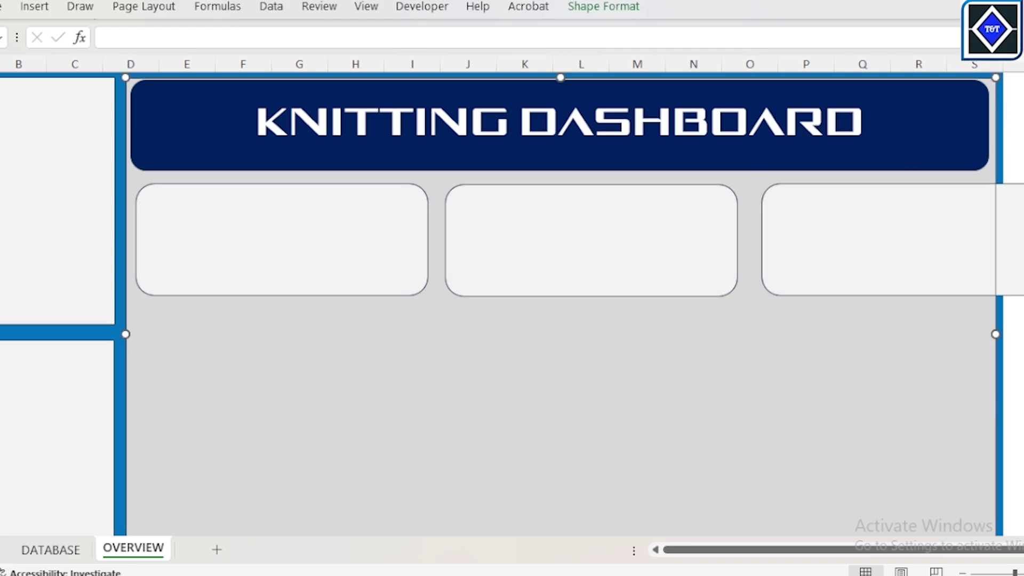
Narrow the first card by moving its right edge inward, and delete the two wider copies beside it.
{"action": "left_click", "coordinate": [424, 248]}
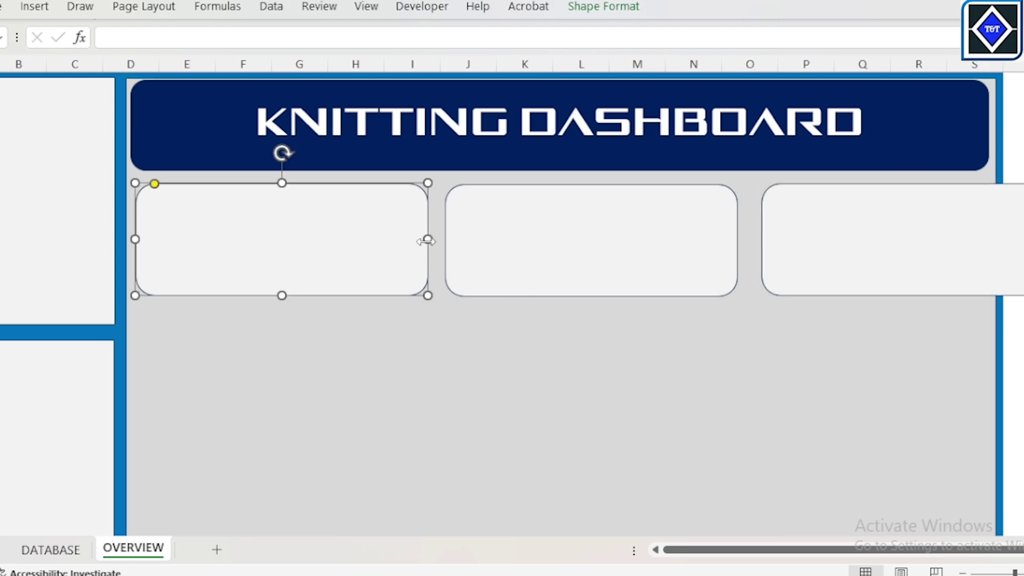
{"action": "left_click_drag", "start_coordinate": [427, 241], "coordinate": [395, 238]}
{"action": "left_click", "coordinate": [592, 251]}
{"action": "key", "text": "Delete"}
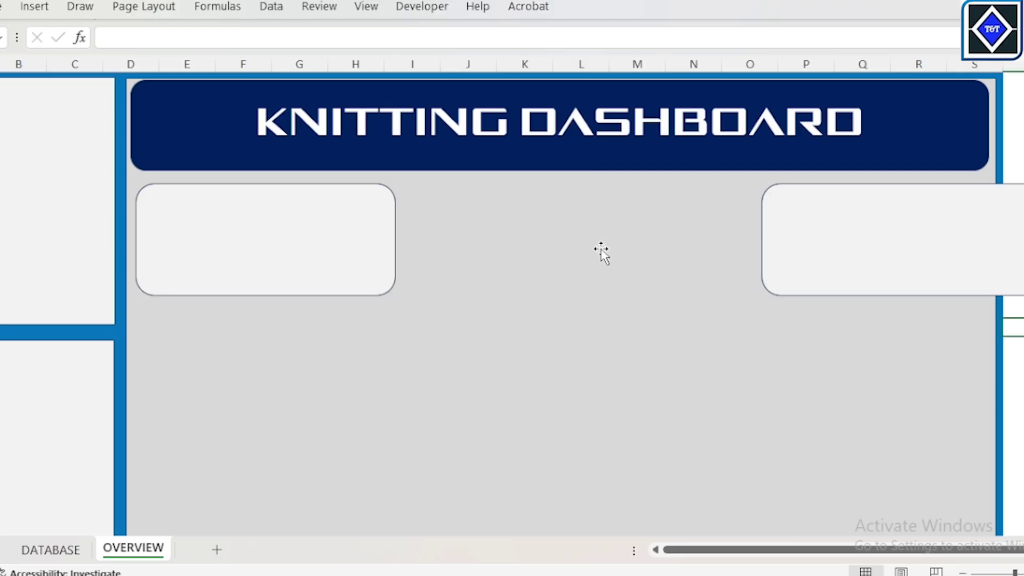
{"action": "left_click", "coordinate": [825, 251]}
{"action": "key", "text": "Delete"}
{"action": "left_click", "coordinate": [347, 241]}
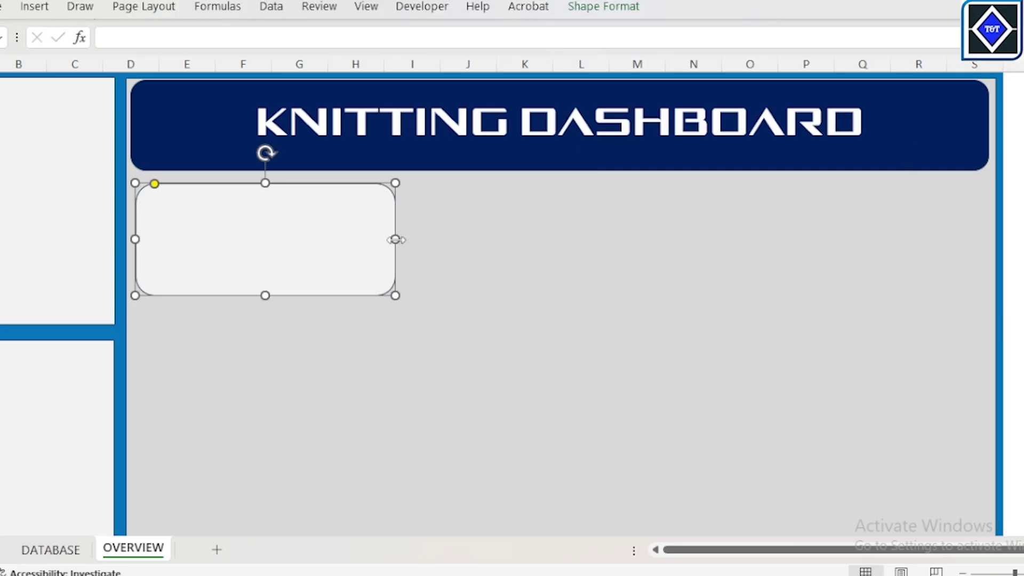
{"action": "left_click_drag", "start_coordinate": [396, 240], "coordinate": [392, 239]}
Place two copies of the narrowed card in a row to its right within the grey panel, and save the workbook.
{"action": "left_click_drag", "start_coordinate": [326, 233], "coordinate": [898, 229], "text": "ctrl"}
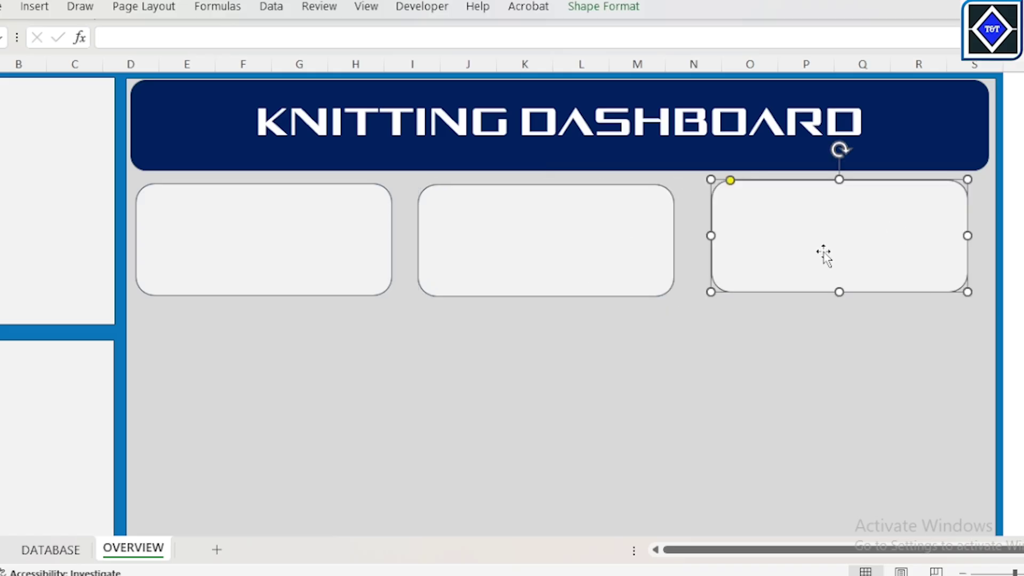
{"action": "left_click", "coordinate": [671, 227]}
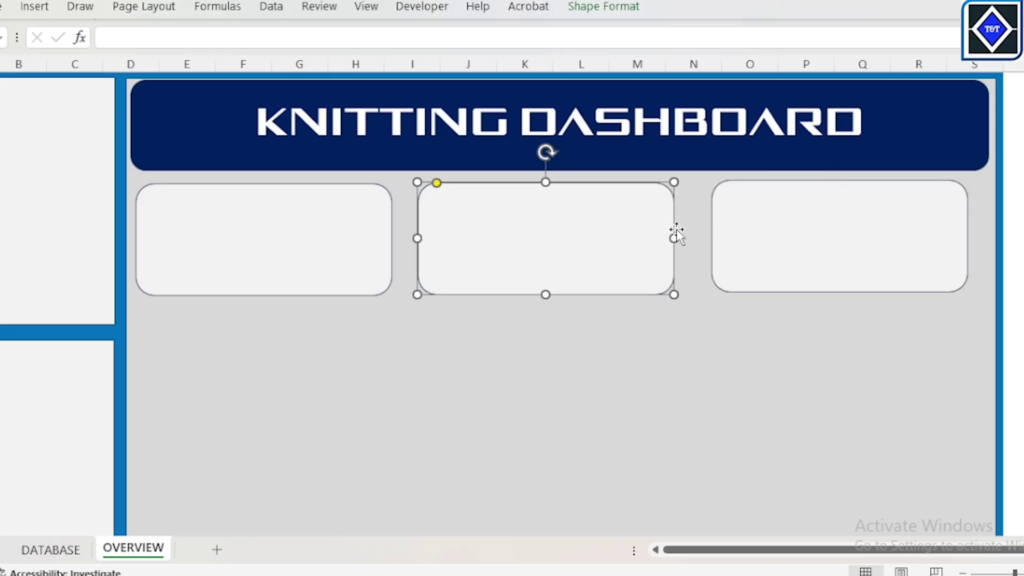
{"action": "left_click", "coordinate": [631, 341]}
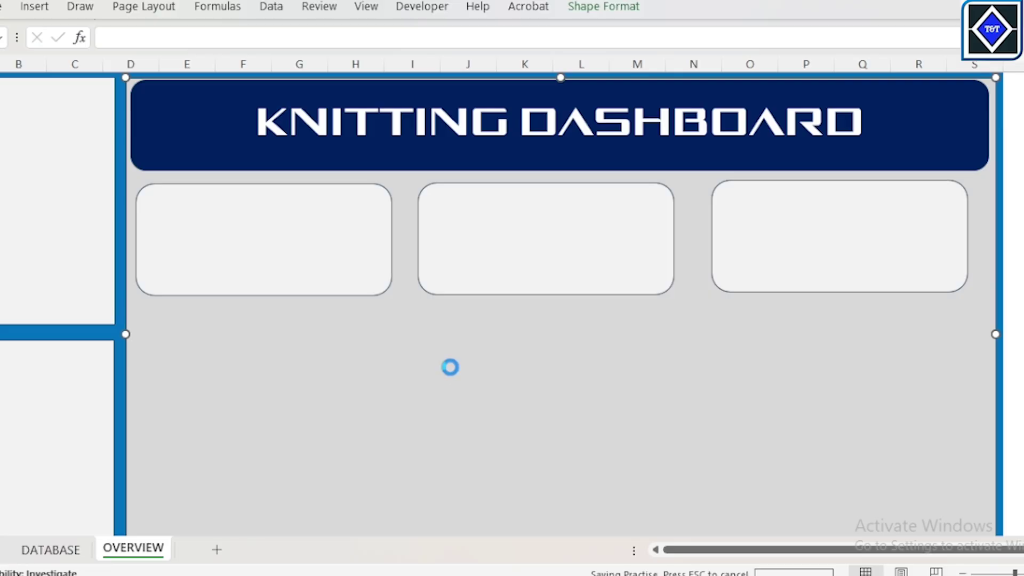
Examine the column and bar charts below the cards in FabricWiseDataBase, and return to the Practise workbook.
{"action": "mouse_move", "coordinate": [753, 574]}
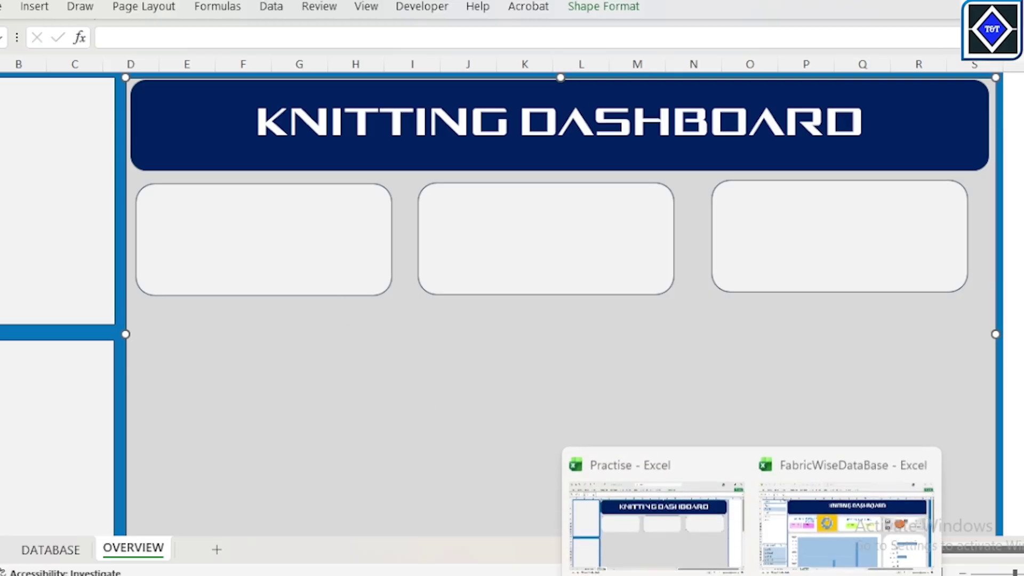
{"action": "left_click", "coordinate": [854, 539]}
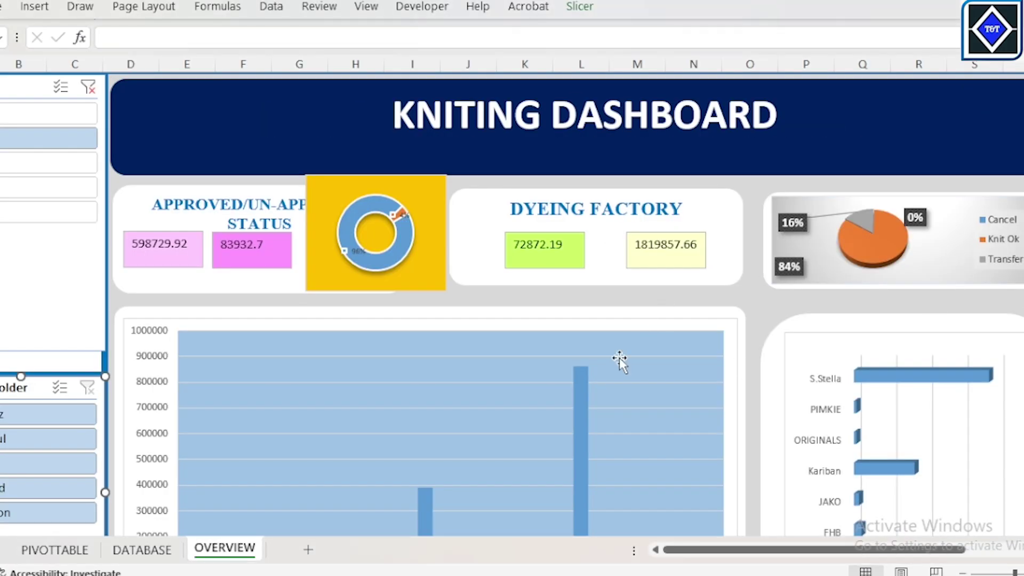
{"action": "left_click", "coordinate": [659, 391]}
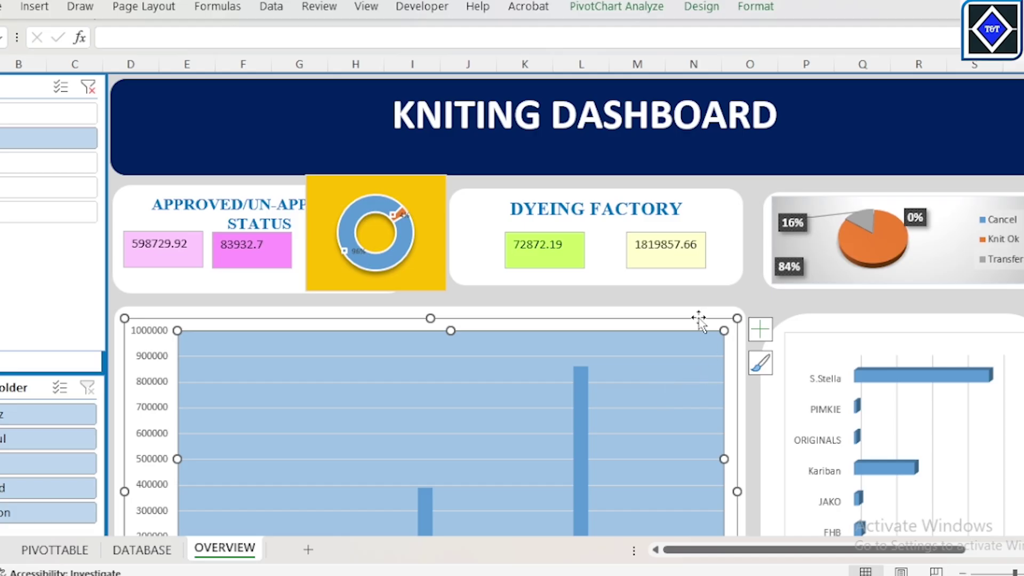
{"action": "scroll", "coordinate": [747, 342], "scroll_direction": "down", "scroll_amount": 4}
{"action": "scroll", "coordinate": [677, 348], "scroll_direction": "up", "scroll_amount": 1}
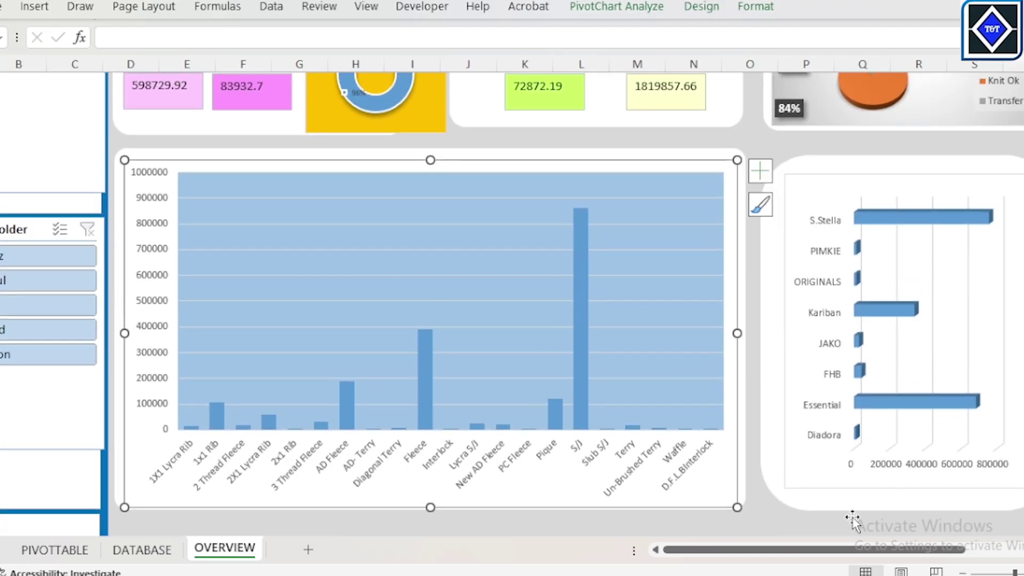
{"action": "mouse_move", "coordinate": [790, 573]}
{"action": "left_click", "coordinate": [665, 533]}
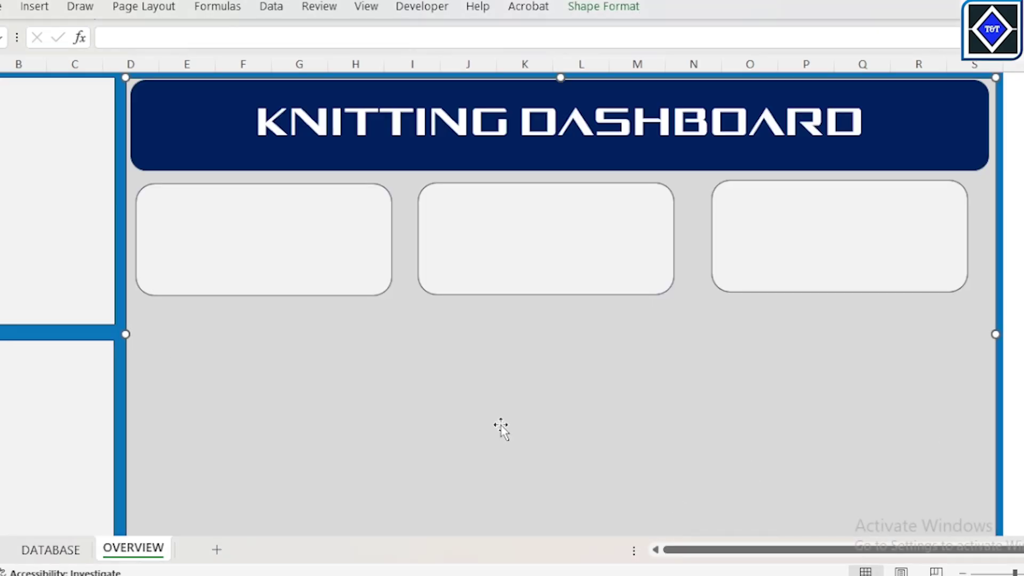
Place a copy of the first card below it and enlarge it into a wide chart panel reaching about column N.
{"action": "left_click", "coordinate": [34, 7]}
{"action": "left_click", "coordinate": [366, 286]}
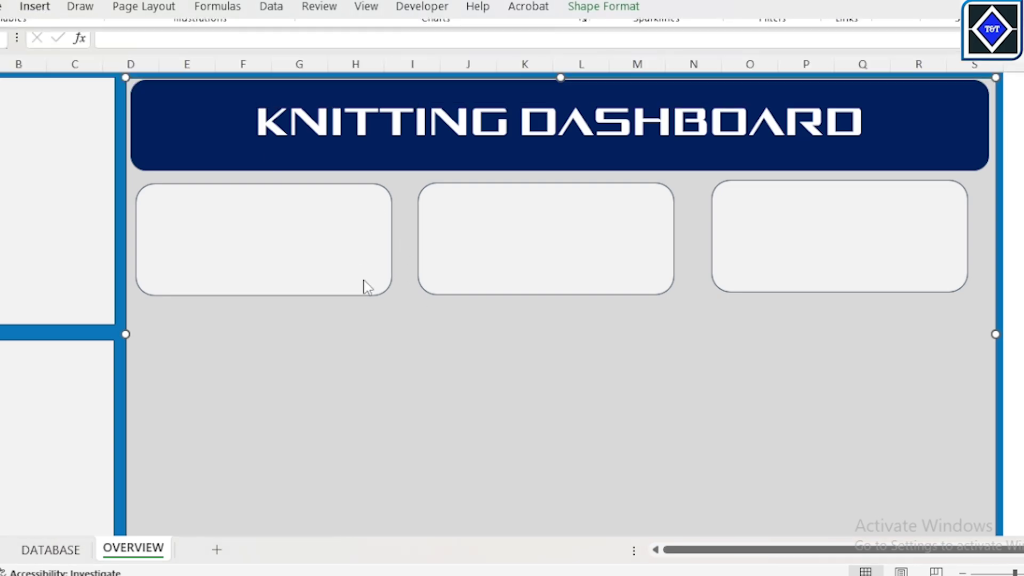
{"action": "left_click", "coordinate": [357, 256]}
{"action": "left_click_drag", "start_coordinate": [355, 253], "coordinate": [359, 379], "text": "ctrl"}
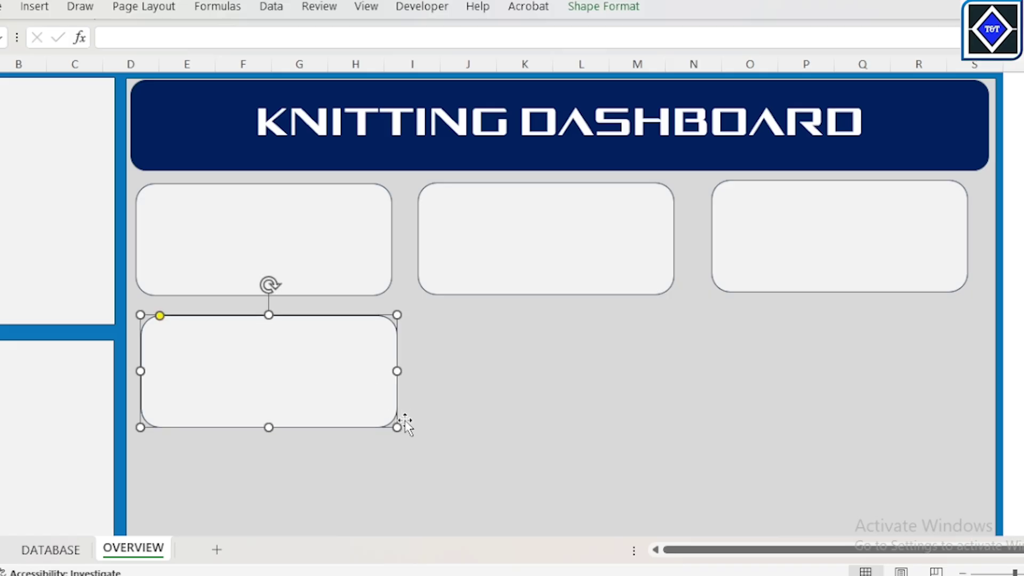
{"action": "left_click_drag", "start_coordinate": [397, 426], "coordinate": [718, 569]}
Extend the chart panel right to about column O and down to the grey background's lower edge, and raise its top edge slightly.
{"action": "scroll", "coordinate": [789, 467], "scroll_direction": "down", "scroll_amount": 5}
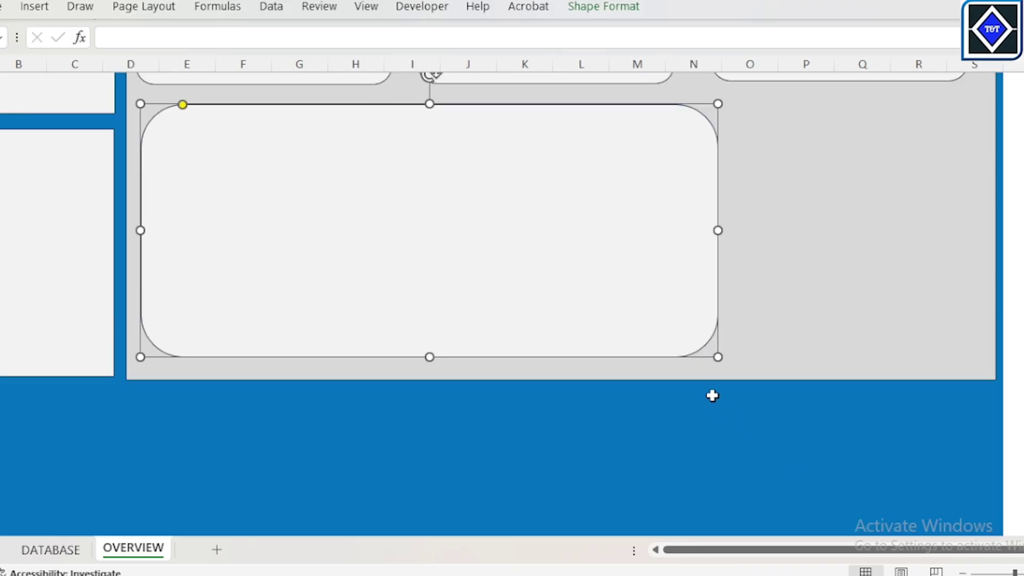
{"action": "left_click_drag", "start_coordinate": [715, 358], "coordinate": [743, 378]}
{"action": "scroll", "coordinate": [705, 400], "scroll_direction": "up", "scroll_amount": 5}
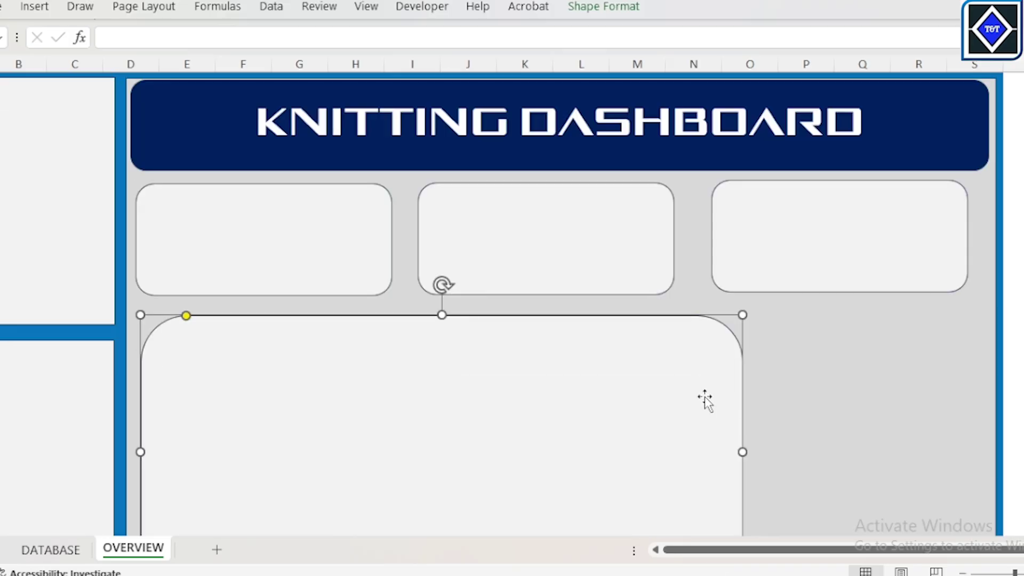
{"action": "left_click_drag", "start_coordinate": [442, 315], "coordinate": [442, 307]}
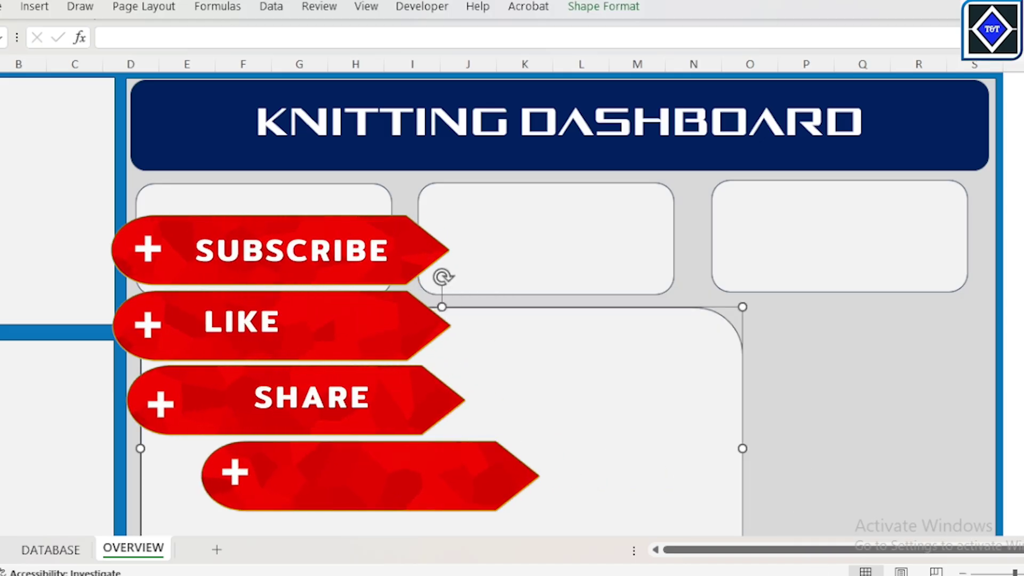
Check the lower end of the dashboard and its side panels in FabricWiseDataBase, and return to the Practise workbook.
{"action": "mouse_move", "coordinate": [752, 574]}
{"action": "left_click", "coordinate": [830, 533]}
{"action": "scroll", "coordinate": [144, 435], "scroll_direction": "down", "scroll_amount": 6}
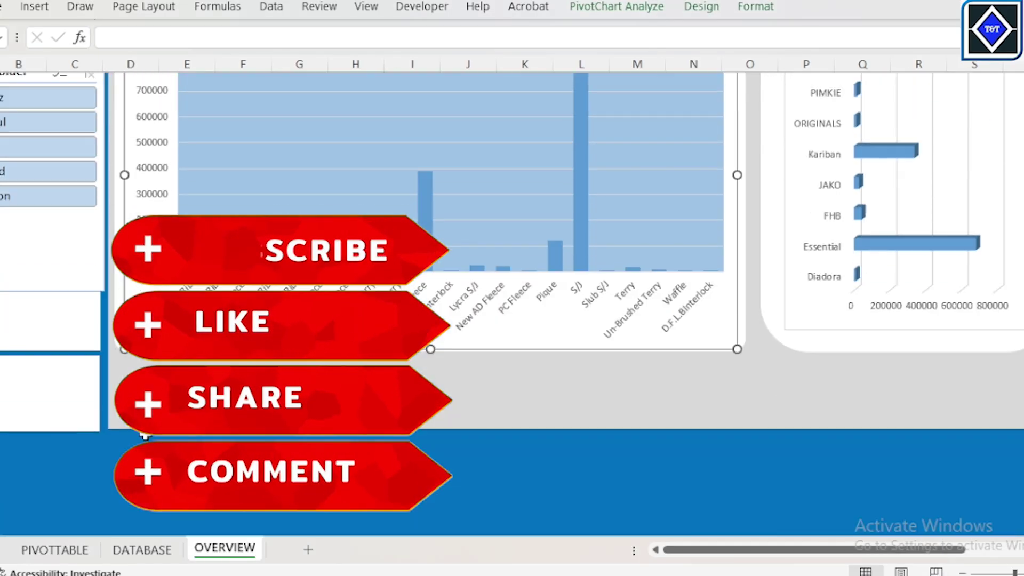
{"action": "left_click", "coordinate": [39, 265]}
{"action": "scroll", "coordinate": [144, 382], "scroll_direction": "up", "scroll_amount": 5}
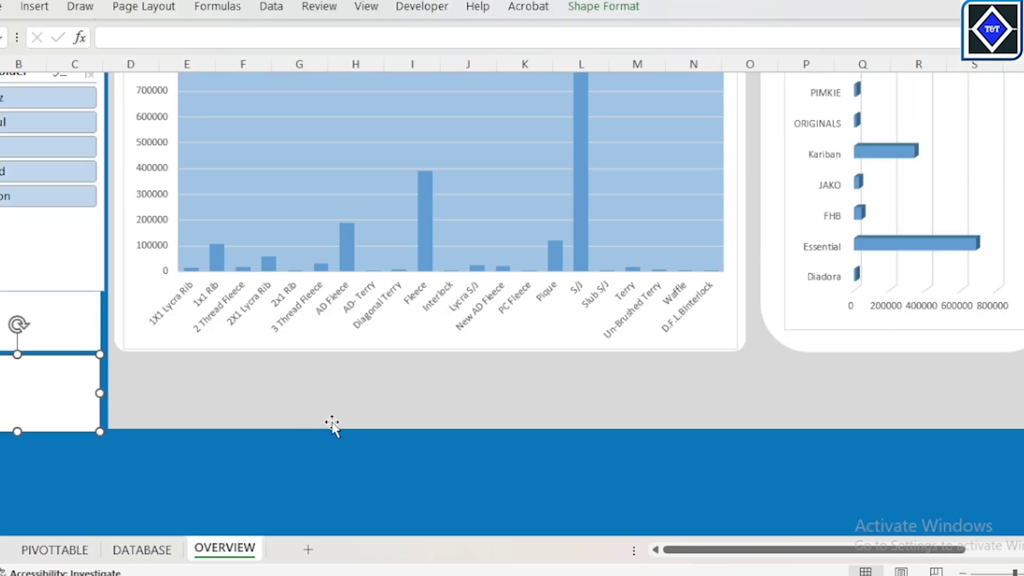
{"action": "mouse_move", "coordinate": [752, 574]}
{"action": "left_click", "coordinate": [686, 544]}
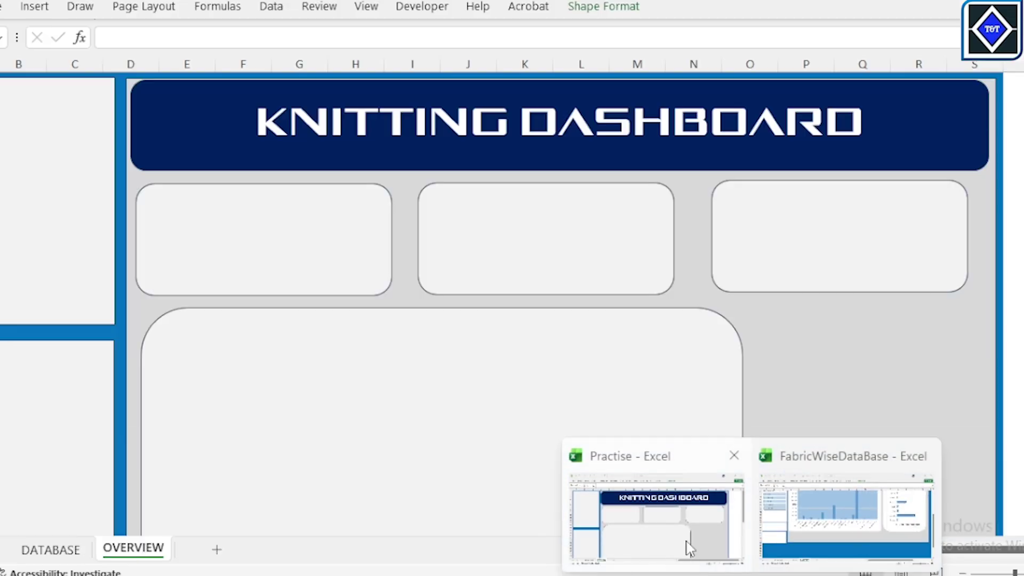
Lengthen the large chart panel downward past the grey background's lower edge.
{"action": "scroll", "coordinate": [559, 412], "scroll_direction": "down", "scroll_amount": 5}
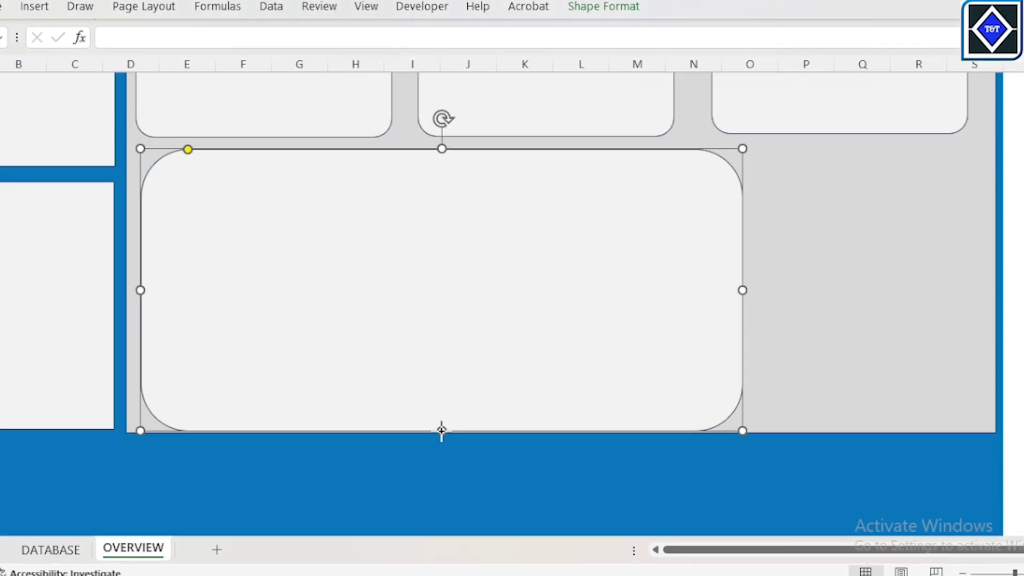
{"action": "left_click_drag", "start_coordinate": [442, 430], "coordinate": [444, 495]}
{"action": "scroll", "coordinate": [798, 402], "scroll_direction": "down", "scroll_amount": 3}
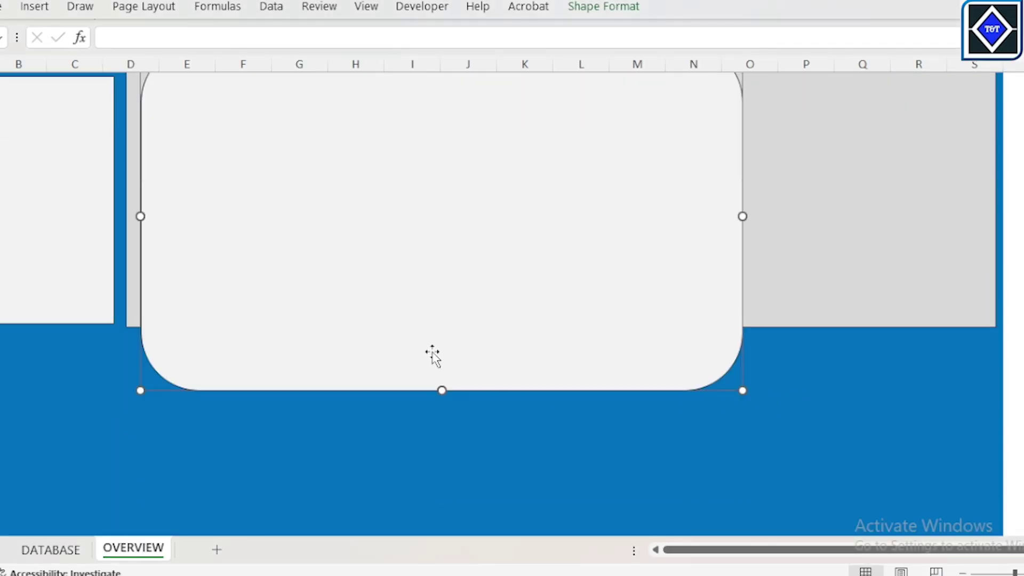
{"action": "left_click_drag", "start_coordinate": [441, 389], "coordinate": [446, 435]}
Place a copy of the lower side panel directly beneath it and reduce the copy's height.
{"action": "left_click", "coordinate": [46, 310]}
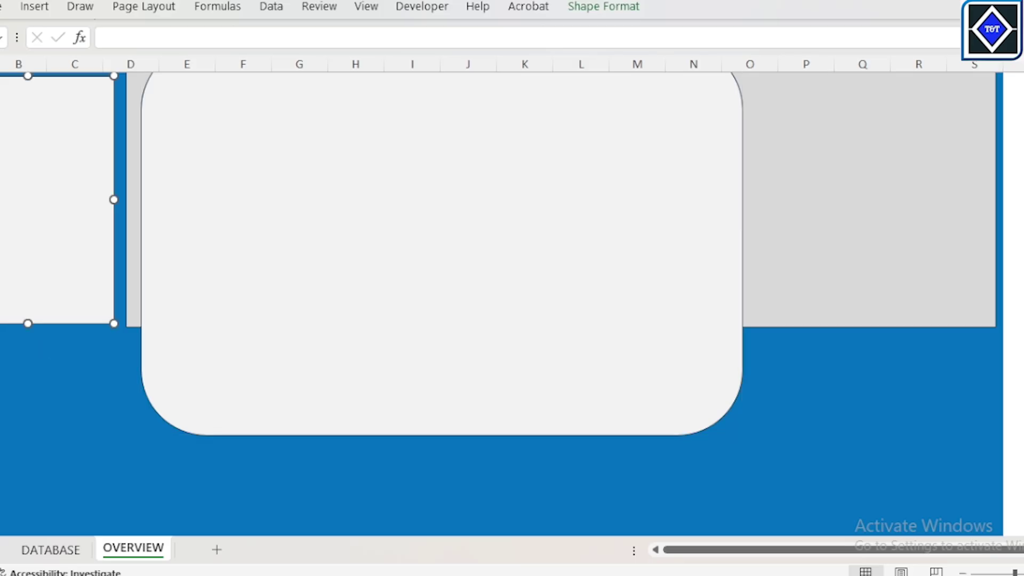
{"action": "left_click_drag", "start_coordinate": [32, 227], "coordinate": [30, 499]}
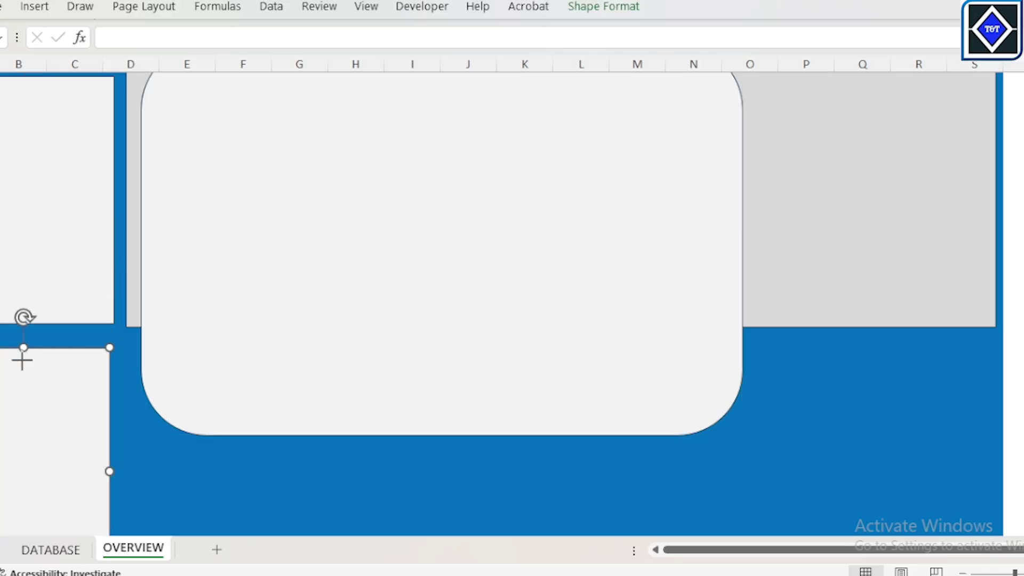
{"action": "mouse_move", "coordinate": [22, 361]}
{"action": "left_mouse_down"}
{"action": "mouse_move", "coordinate": [27, 427]}
{"action": "mouse_move", "coordinate": [35, 357]}
{"action": "left_mouse_up"}
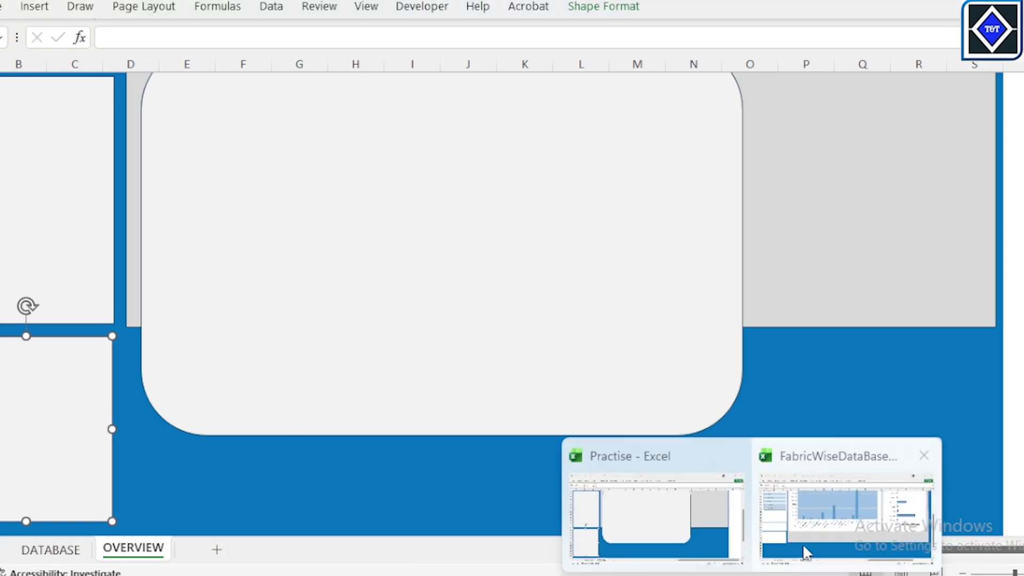
Examine the side panels' arrangement and the space below the charts in FabricWiseDataBase.
{"action": "left_click", "coordinate": [805, 548]}
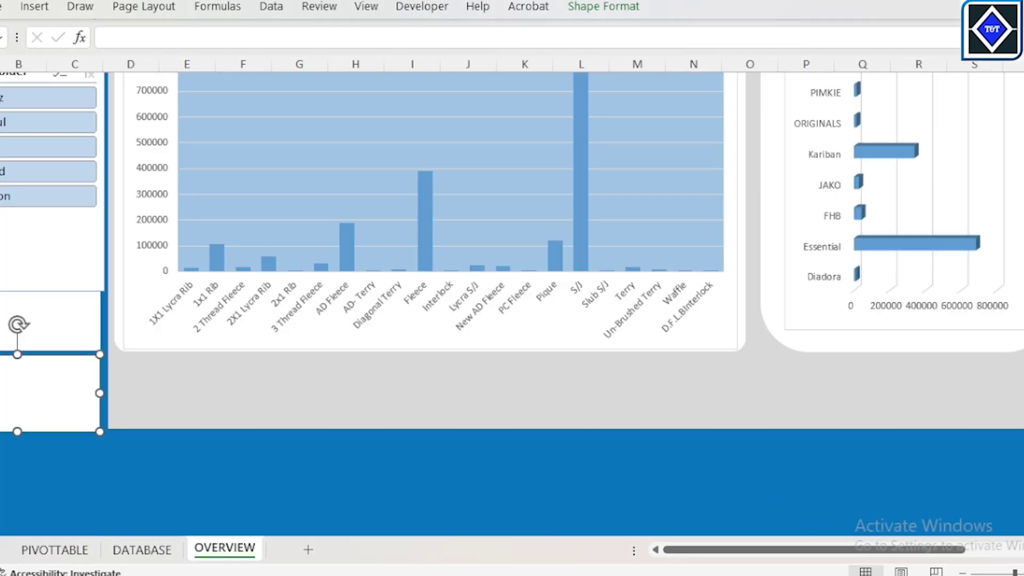
{"action": "scroll", "coordinate": [45, 305], "scroll_direction": "up", "scroll_amount": 3}
{"action": "scroll", "coordinate": [99, 349], "scroll_direction": "down", "scroll_amount": 2}
{"action": "left_click", "coordinate": [74, 371]}
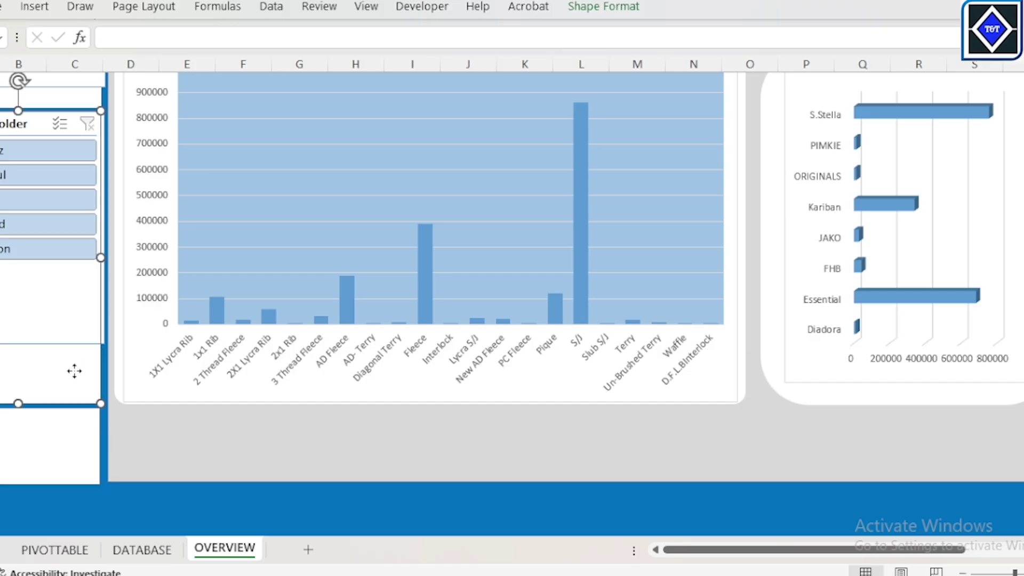
{"action": "scroll", "coordinate": [93, 379], "scroll_direction": "up", "scroll_amount": 5}
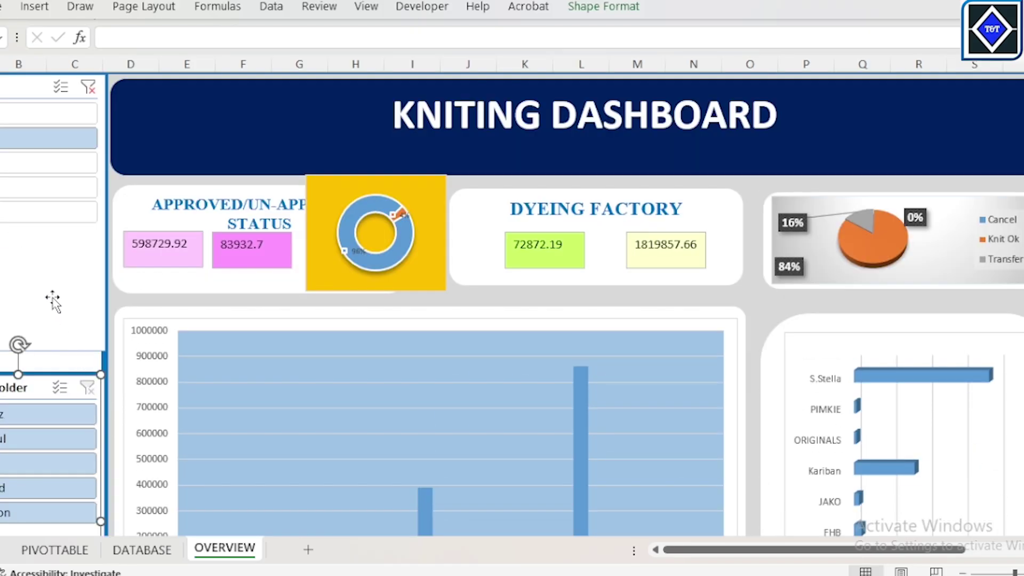
{"action": "scroll", "coordinate": [195, 448], "scroll_direction": "down", "scroll_amount": 4}
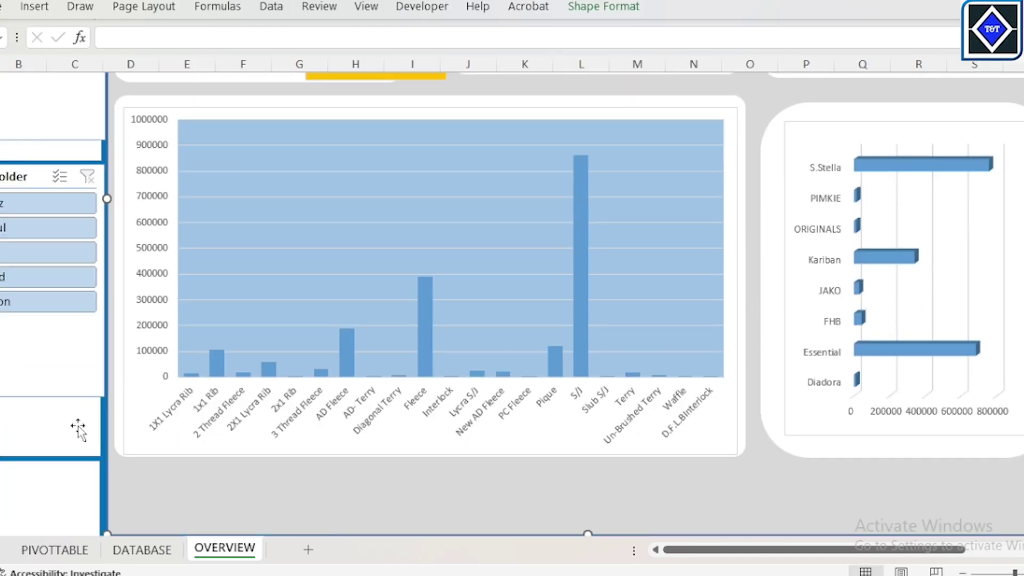
{"action": "left_click", "coordinate": [432, 502]}
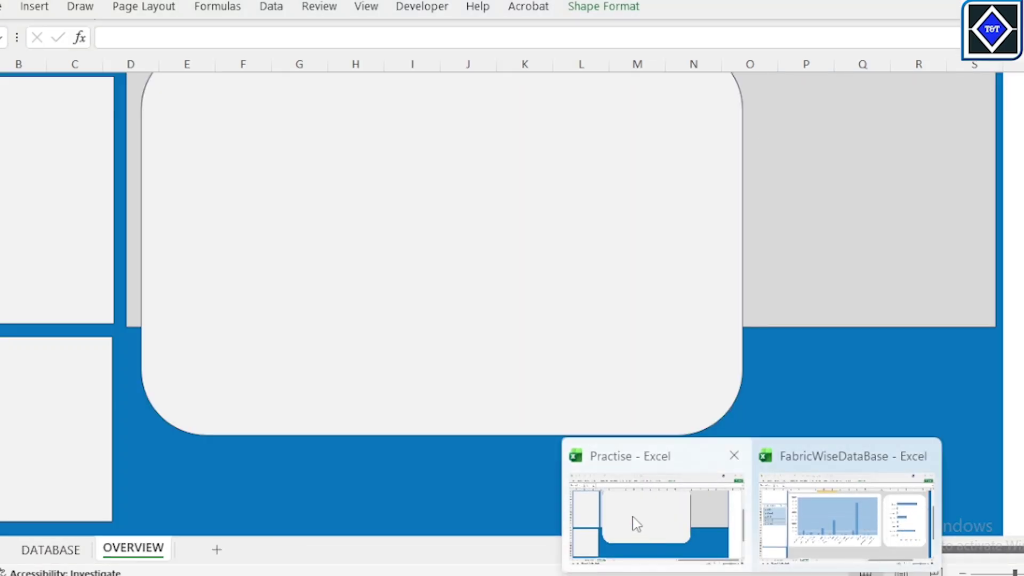
Compare the large chart panel in Practise with the bar chart panel beside the column chart in FabricWiseDataBase, and return to Practise.
{"action": "left_click", "coordinate": [634, 521]}
{"action": "scroll", "coordinate": [875, 376], "scroll_direction": "up", "scroll_amount": 3}
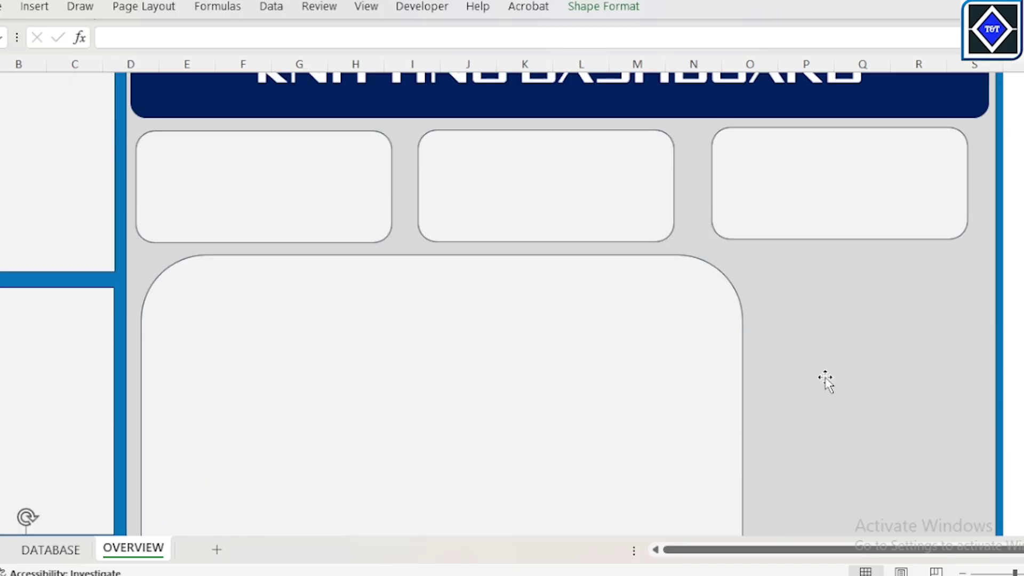
{"action": "scroll", "coordinate": [763, 384], "scroll_direction": "down", "scroll_amount": 2}
{"action": "left_click", "coordinate": [662, 371]}
{"action": "scroll", "coordinate": [907, 357], "scroll_direction": "up", "scroll_amount": 3}
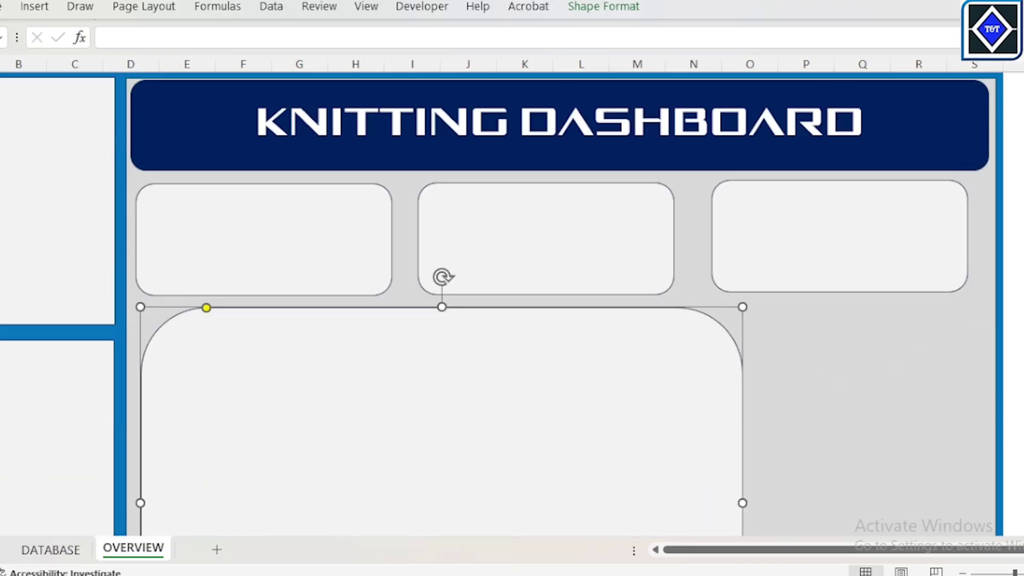
{"action": "scroll", "coordinate": [878, 86], "scroll_direction": "right", "scroll_amount": 3}
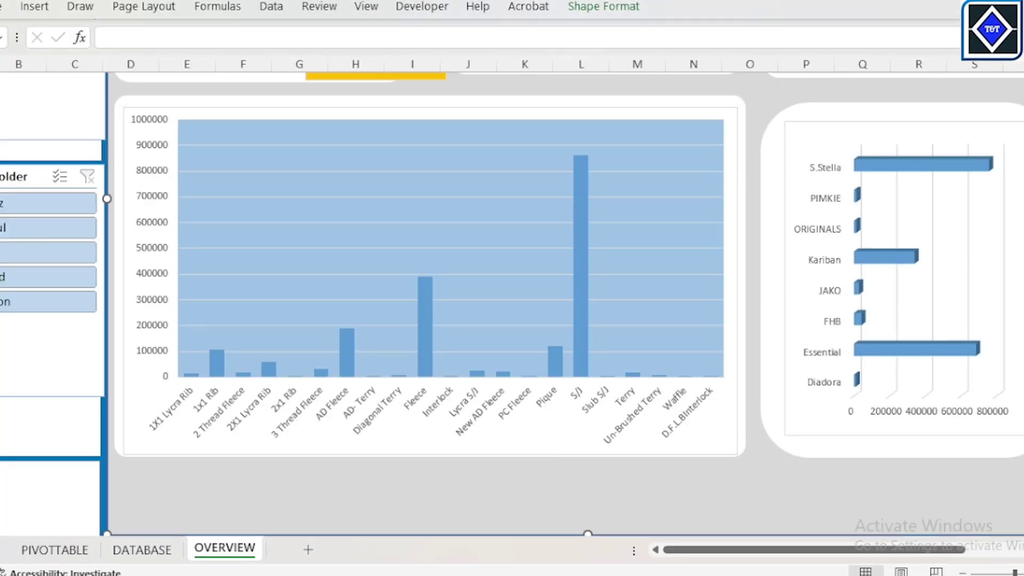
{"action": "scroll", "coordinate": [512, 304], "scroll_direction": "right", "scroll_amount": 8}
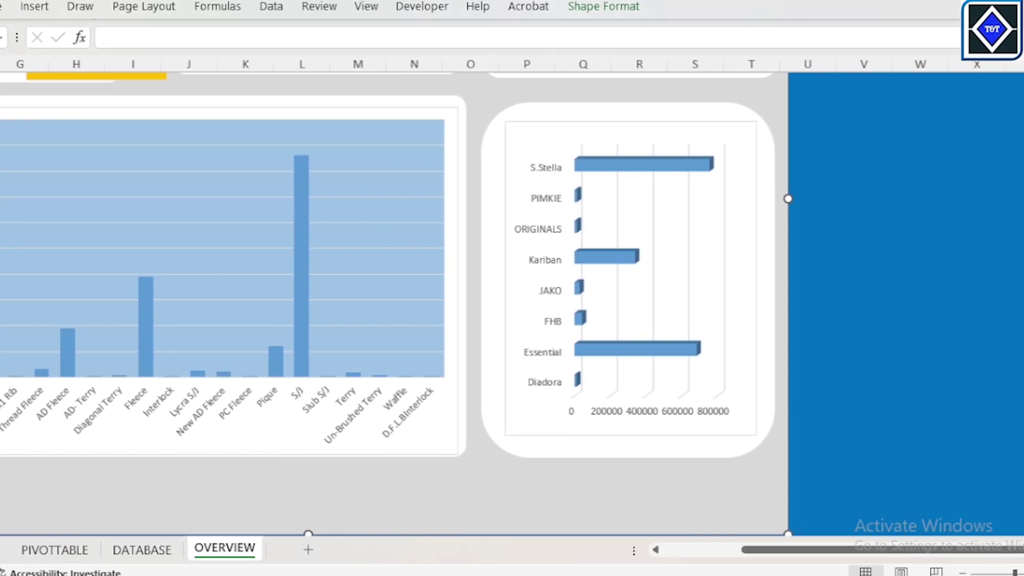
{"action": "scroll", "coordinate": [512, 304], "scroll_direction": "right", "scroll_amount": 1}
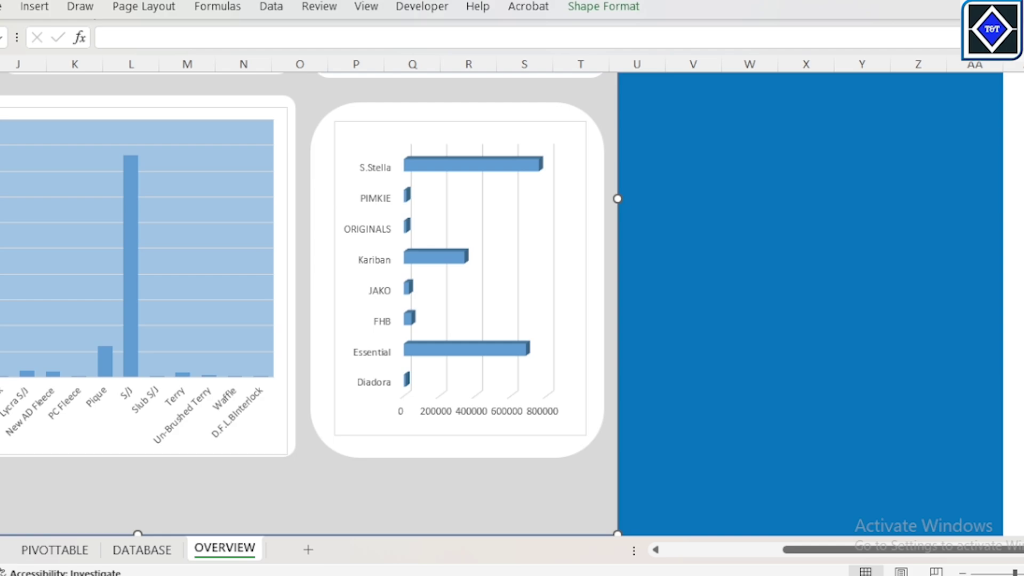
{"action": "left_click", "coordinate": [683, 540]}
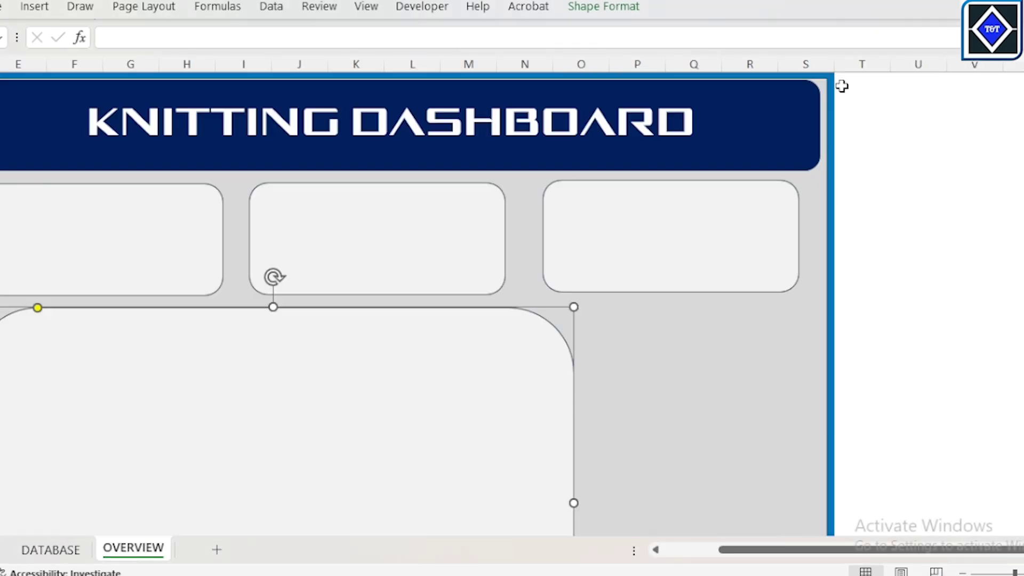
Fill the blank cells beside the dashboard, from column T through AA and down to the blue area's lower edge, with the same blue.
{"action": "left_click_drag", "start_coordinate": [842, 86], "coordinate": [782, 503]}
{"action": "left_click", "coordinate": [4, 15]}
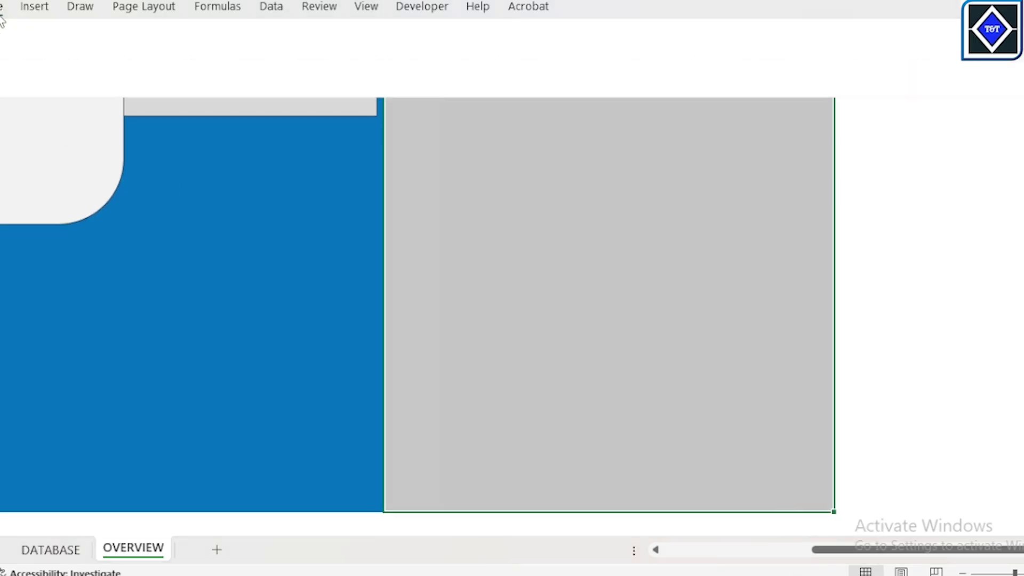
{"action": "left_click", "coordinate": [158, 68]}
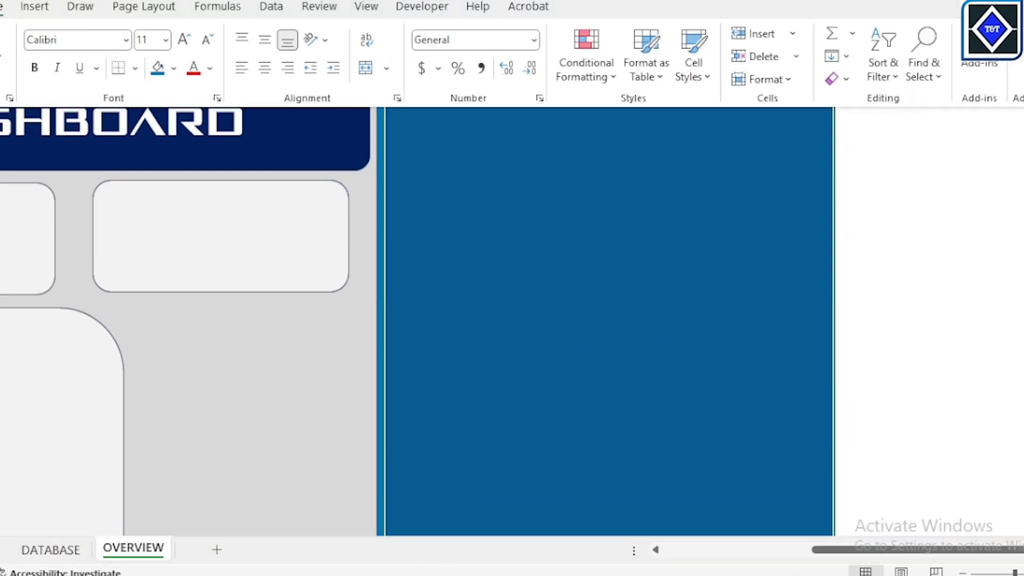
{"action": "scroll", "coordinate": [863, 528], "scroll_direction": "left", "scroll_amount": 5}
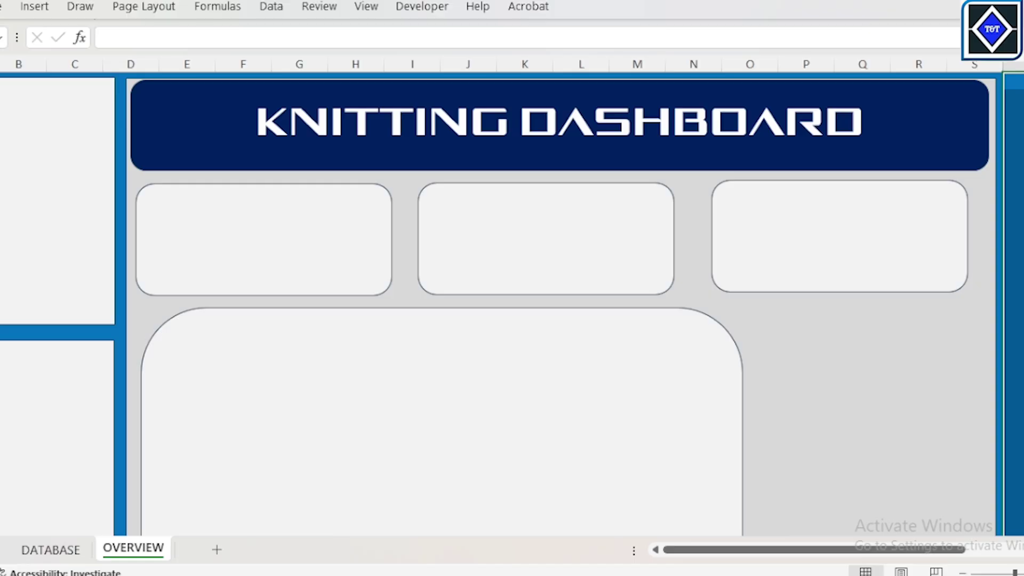
{"action": "scroll", "coordinate": [511, 306], "scroll_direction": "right", "scroll_amount": 2}
{"action": "left_click", "coordinate": [942, 356]}
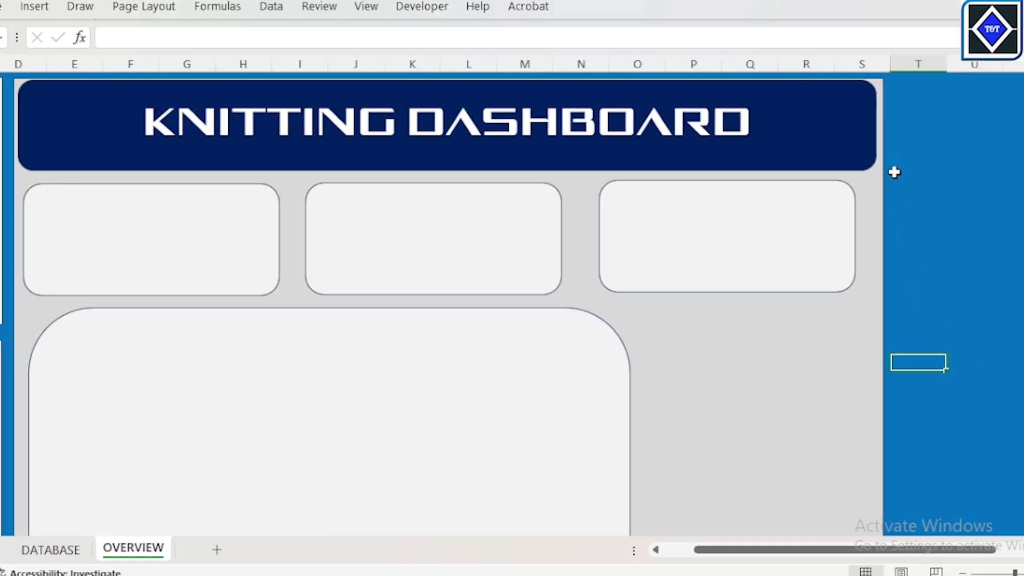
Widen the grey background rectangle to the right, past the banner and cards, across the newly filled blue area.
{"action": "left_click", "coordinate": [879, 184]}
{"action": "left_click_drag", "start_coordinate": [887, 334], "coordinate": [1023, 338]}
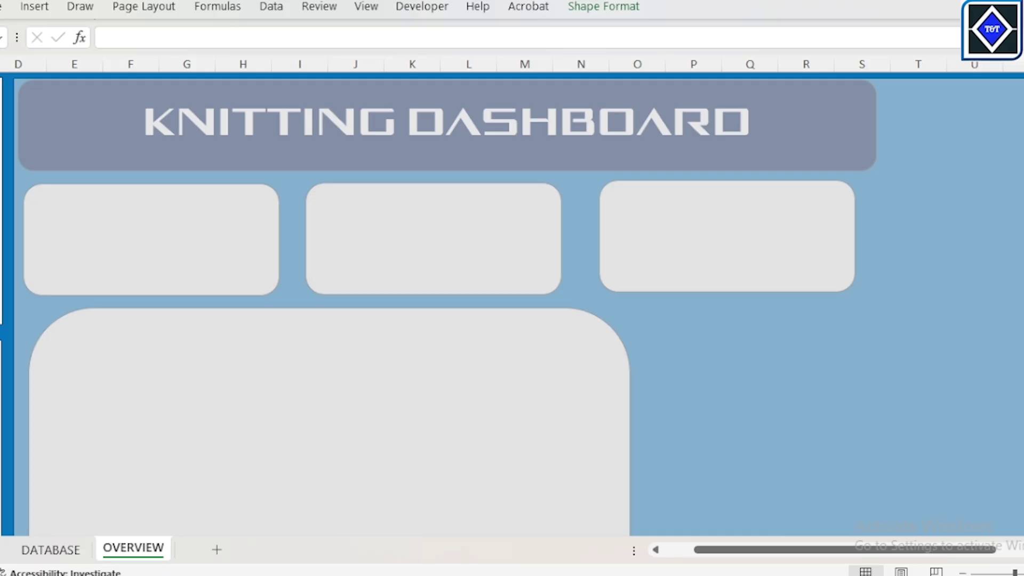
{"action": "left_click", "coordinate": [910, 363]}
Place a copy of the large chart panel to its right on the grey background, reducing the copy's height and width.
{"action": "scroll", "coordinate": [741, 362], "scroll_direction": "down", "scroll_amount": 3}
{"action": "left_click", "coordinate": [566, 373]}
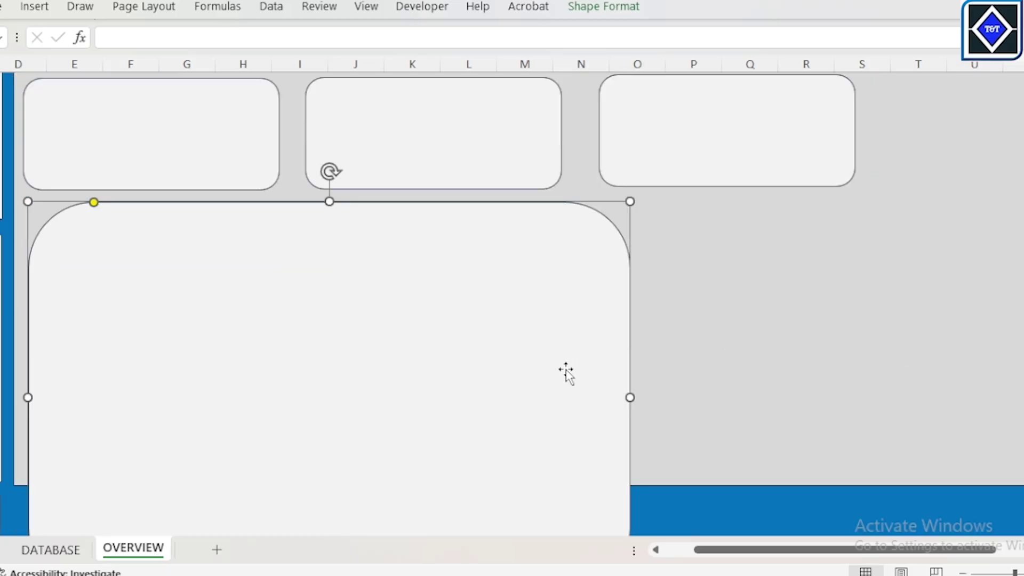
{"action": "left_click_drag", "start_coordinate": [424, 371], "coordinate": [1012, 340]}
{"action": "left_click_drag", "start_coordinate": [916, 171], "coordinate": [919, 252]}
{"action": "left_click_drag", "start_coordinate": [1002, 331], "coordinate": [822, 332]}
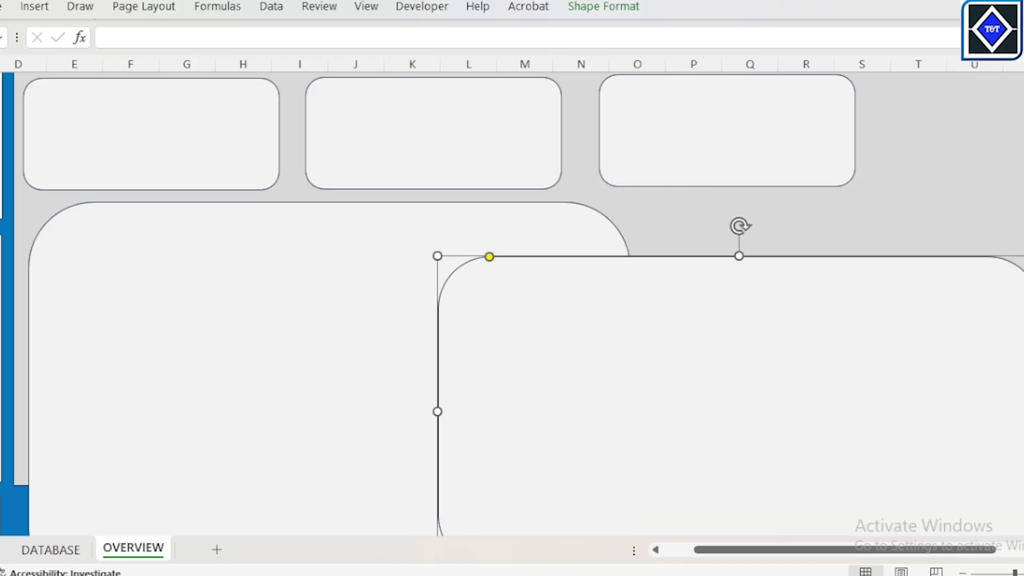
{"action": "left_click_drag", "start_coordinate": [1022, 411], "coordinate": [821, 411]}
{"action": "left_click_drag", "start_coordinate": [691, 320], "coordinate": [905, 269]}
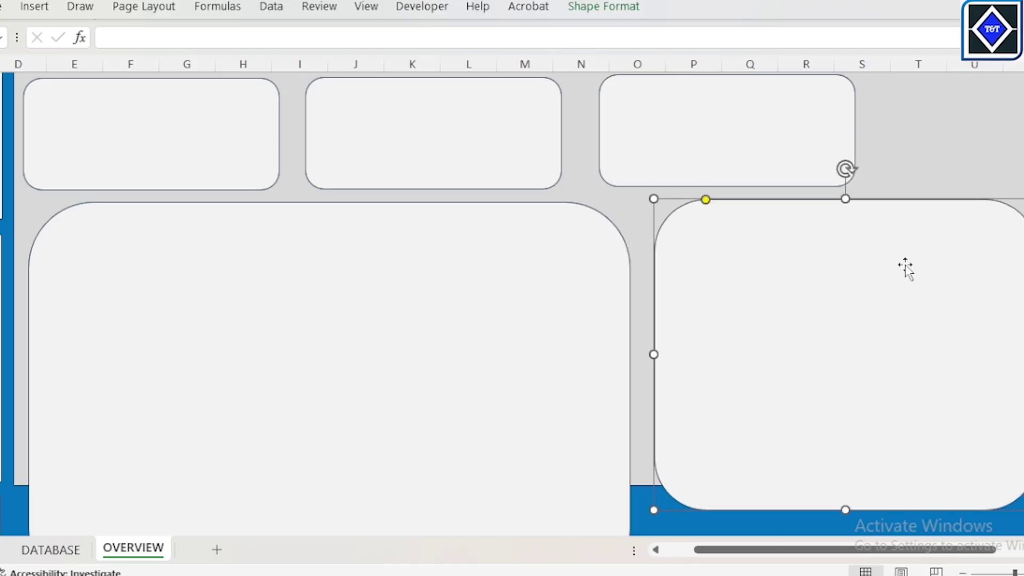
Lengthen the copied chart panel downward to about the large panel's lower edge.
{"action": "scroll", "coordinate": [1006, 342], "scroll_direction": "down", "scroll_amount": 3}
{"action": "left_click_drag", "start_coordinate": [846, 352], "coordinate": [847, 440]}
{"action": "left_click", "coordinate": [874, 384]}
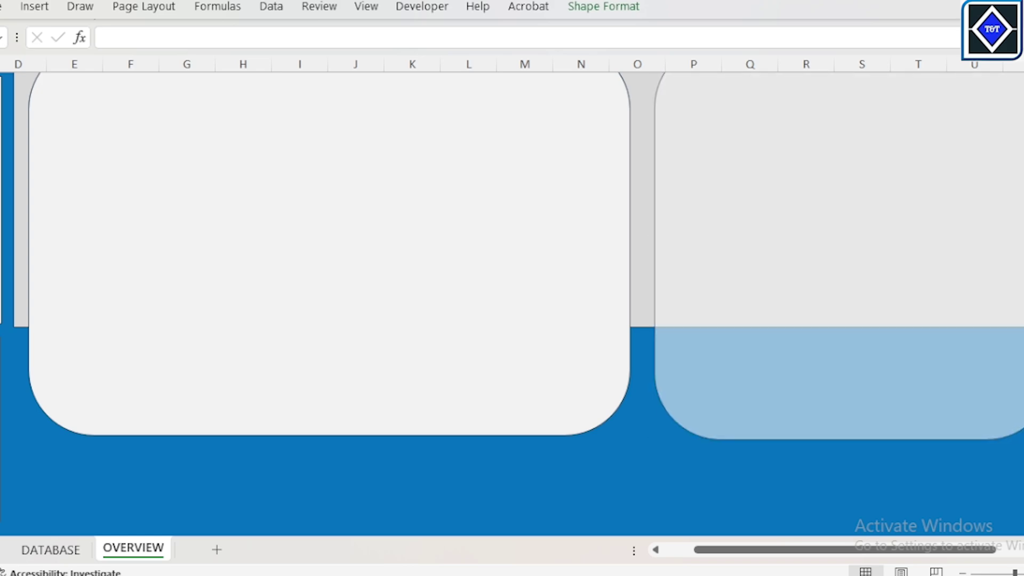
Review how the chart panels, grey background and blue area line up along the dashboard's right and lower edges.
{"action": "scroll", "coordinate": [838, 382], "scroll_direction": "up", "scroll_amount": 4}
{"action": "left_click", "coordinate": [929, 223]}
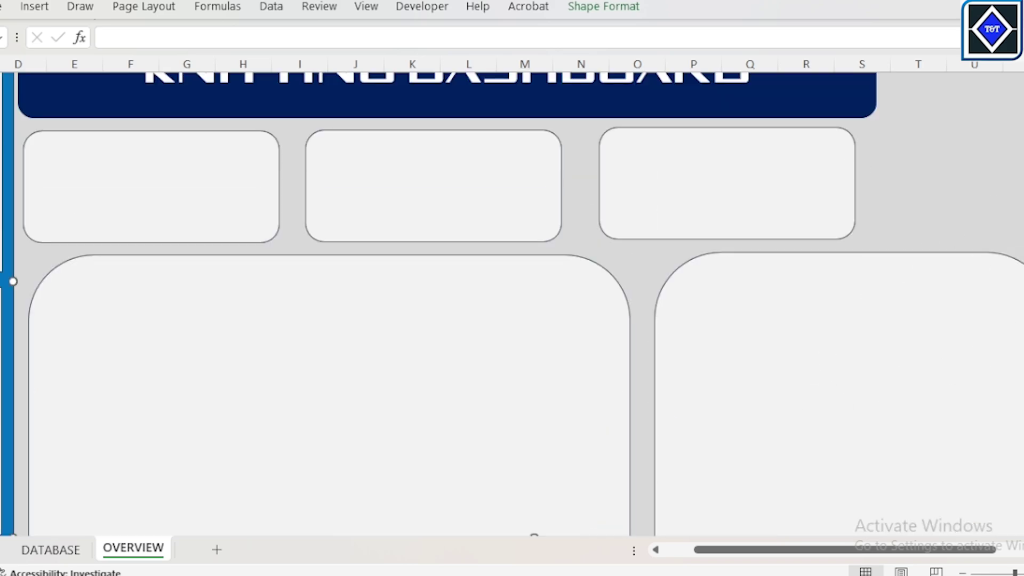
{"action": "scroll", "coordinate": [890, 366], "scroll_direction": "right", "scroll_amount": 3}
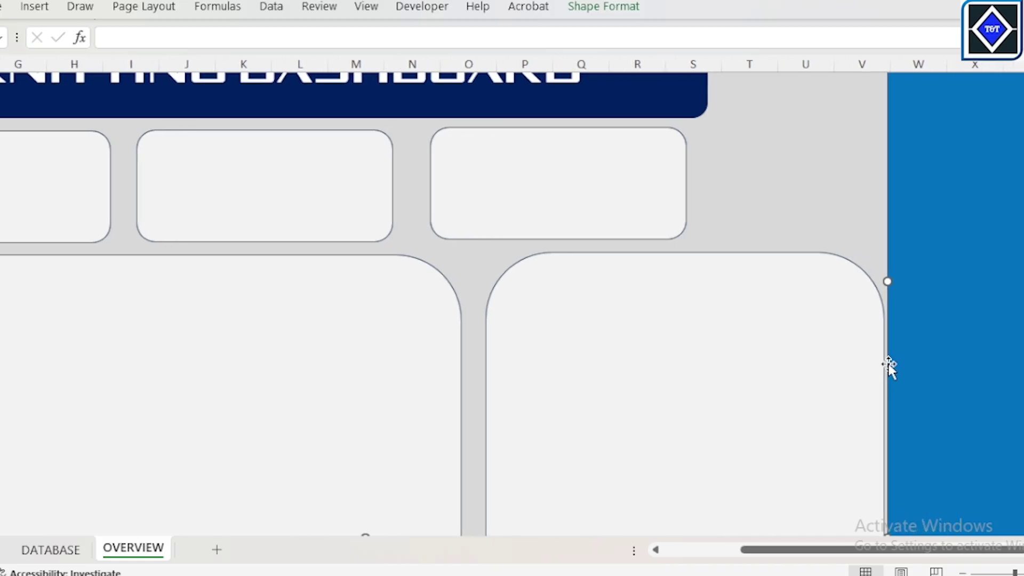
{"action": "scroll", "coordinate": [725, 357], "scroll_direction": "down", "scroll_amount": 5}
{"action": "left_click", "coordinate": [654, 395]}
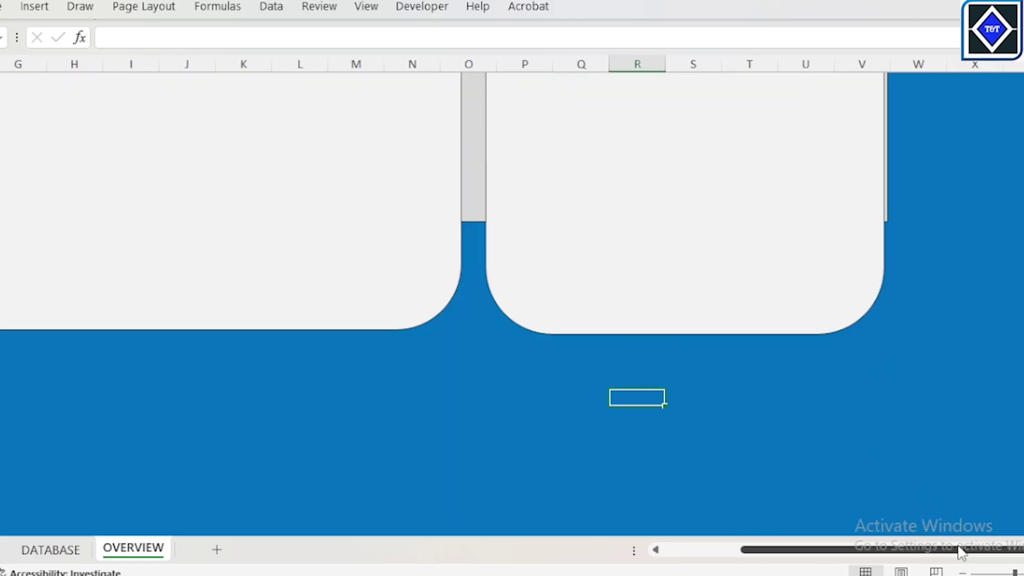
{"action": "left_click_drag", "start_coordinate": [960, 550], "coordinate": [846, 526]}
{"action": "scroll", "coordinate": [831, 415], "scroll_direction": "down", "scroll_amount": 3}
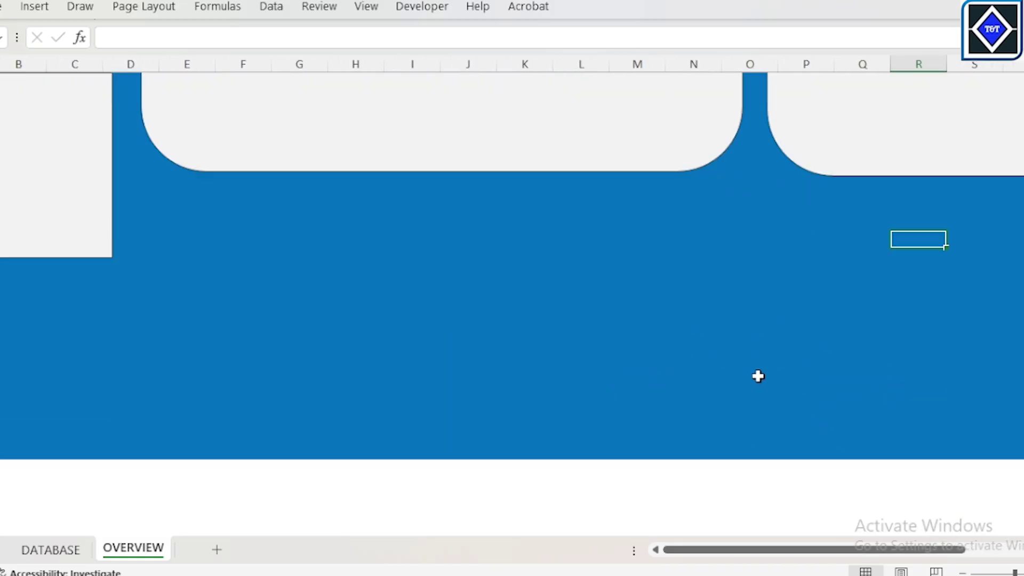
{"action": "scroll", "coordinate": [755, 370], "scroll_direction": "up", "scroll_amount": 3}
{"action": "left_click", "coordinate": [635, 413]}
{"action": "scroll", "coordinate": [633, 411], "scroll_direction": "up", "scroll_amount": 5}
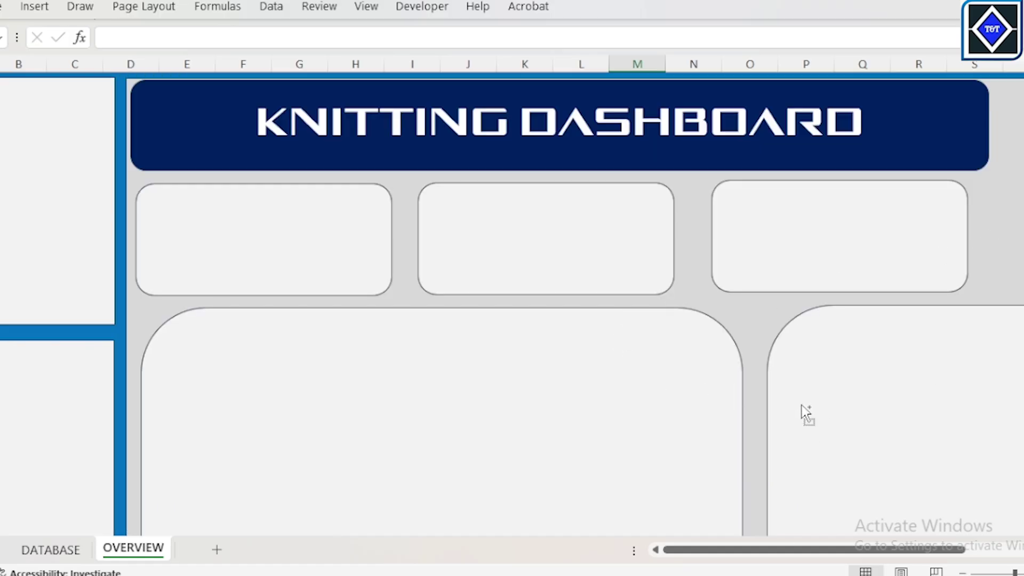
Check the original banner, cards and space below the charts in FabricWiseDataBase, and return to the Practise workbook.
{"action": "left_click", "coordinate": [849, 521]}
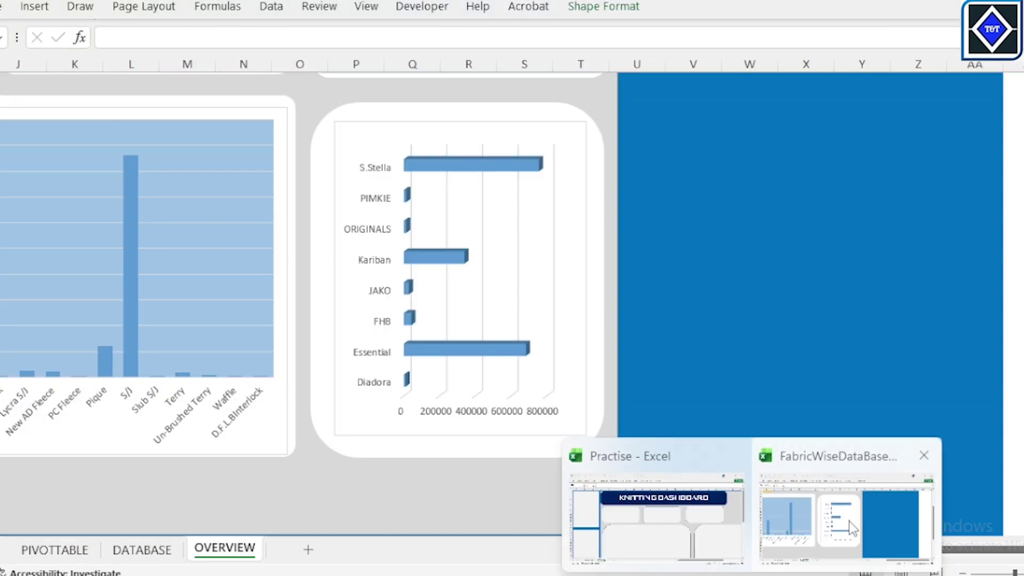
{"action": "scroll", "coordinate": [665, 334], "scroll_direction": "down", "scroll_amount": 3}
{"action": "left_click_drag", "start_coordinate": [931, 547], "coordinate": [837, 558]}
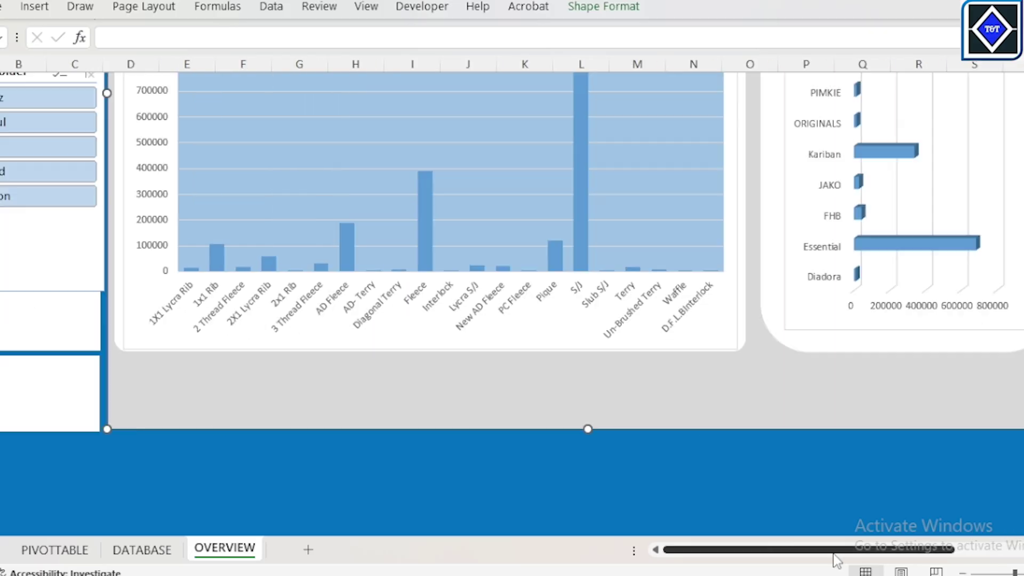
{"action": "scroll", "coordinate": [574, 336], "scroll_direction": "up", "scroll_amount": 3}
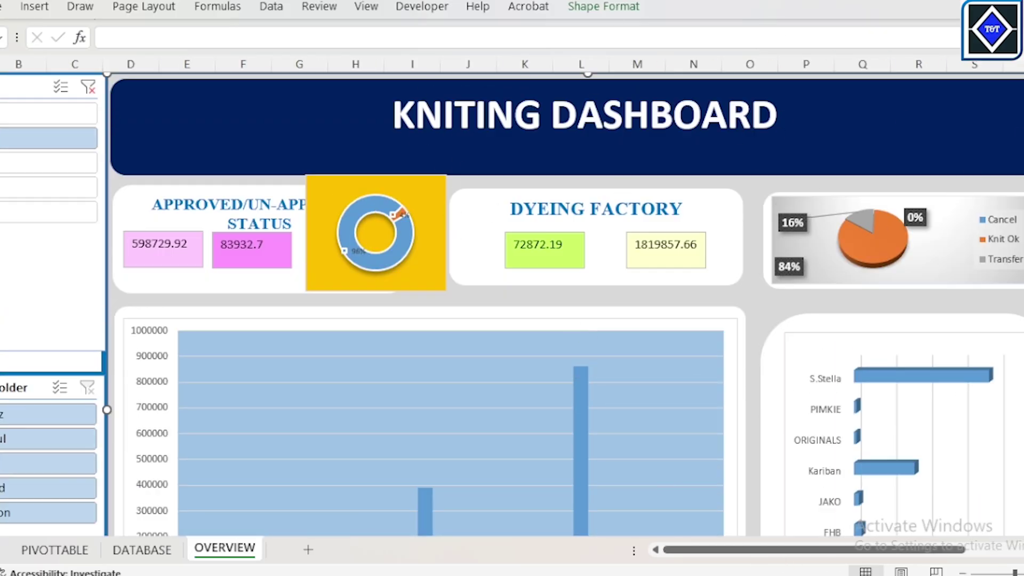
{"action": "left_click", "coordinate": [658, 499]}
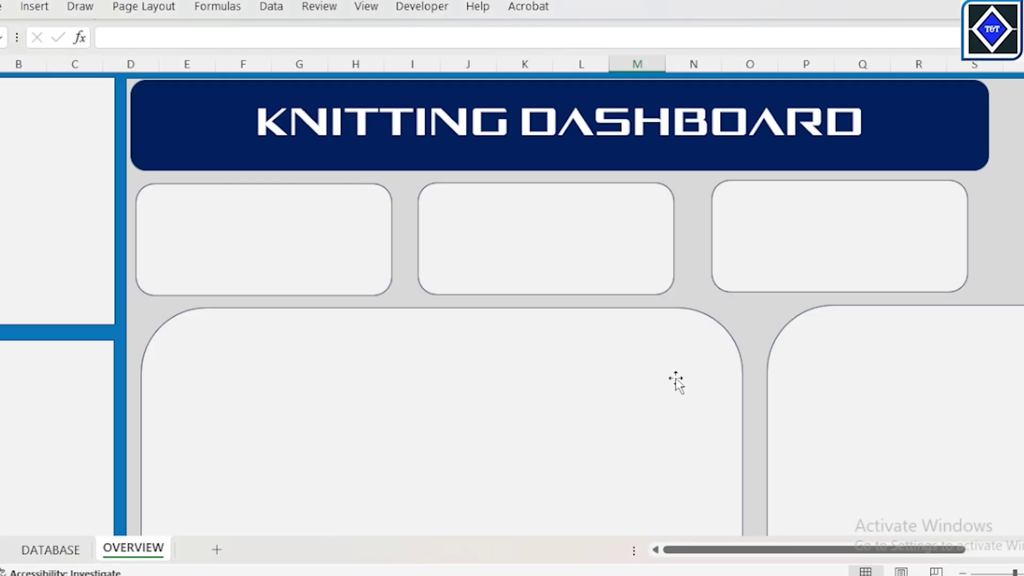
Widen the KNITTING DASHBOARD banner to the right until it nearly reaches the grey background's edge.
{"action": "scroll", "coordinate": [672, 382], "scroll_direction": "down", "scroll_amount": 3}
{"action": "scroll", "coordinate": [564, 372], "scroll_direction": "down", "scroll_amount": 3}
{"action": "scroll", "coordinate": [565, 374], "scroll_direction": "up", "scroll_amount": 6}
{"action": "left_click", "coordinate": [958, 139]}
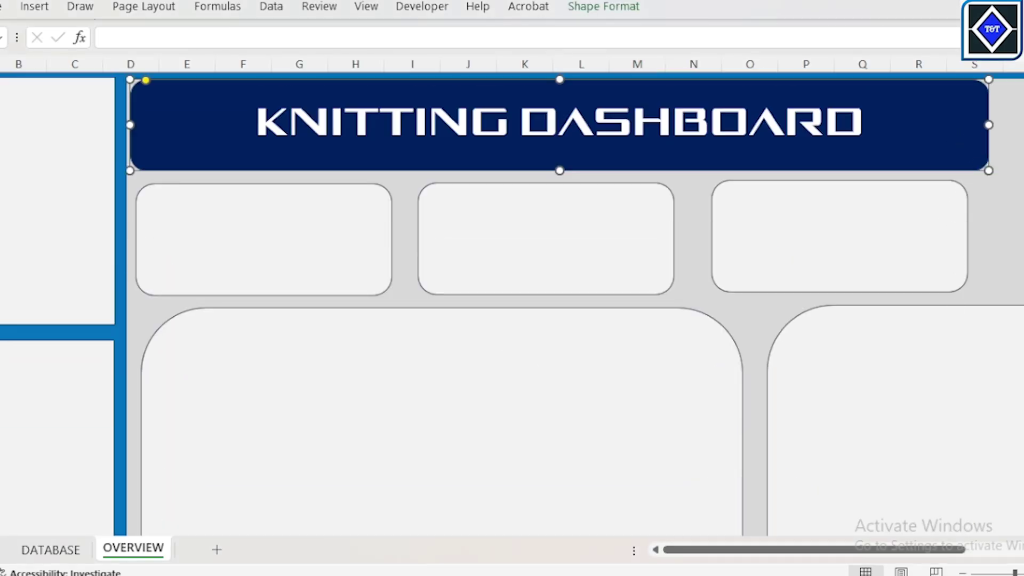
{"action": "scroll", "coordinate": [769, 149], "scroll_direction": "right", "scroll_amount": 4}
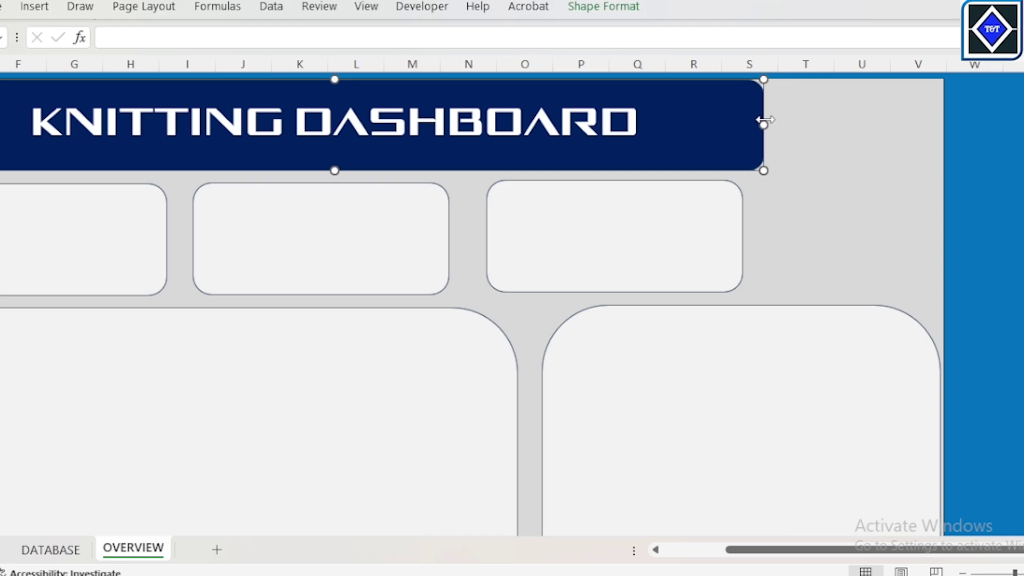
{"action": "left_click_drag", "start_coordinate": [764, 122], "coordinate": [937, 125]}
{"action": "left_click", "coordinate": [981, 243]}
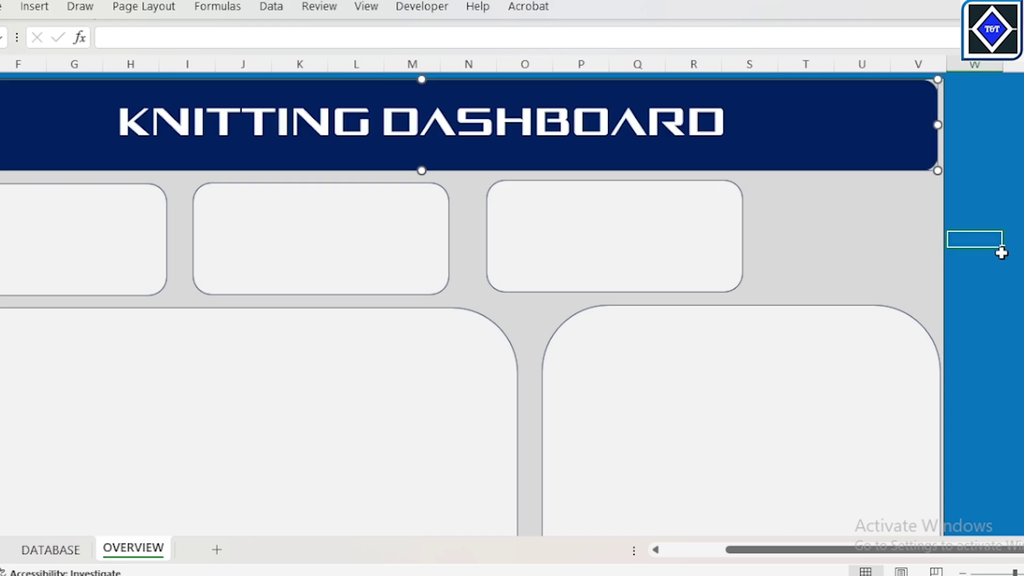
Extend the grey background downward beyond both chart panels until its lower edge lines up with the lower side panel's.
{"action": "scroll", "coordinate": [896, 343], "scroll_direction": "down", "scroll_amount": 6}
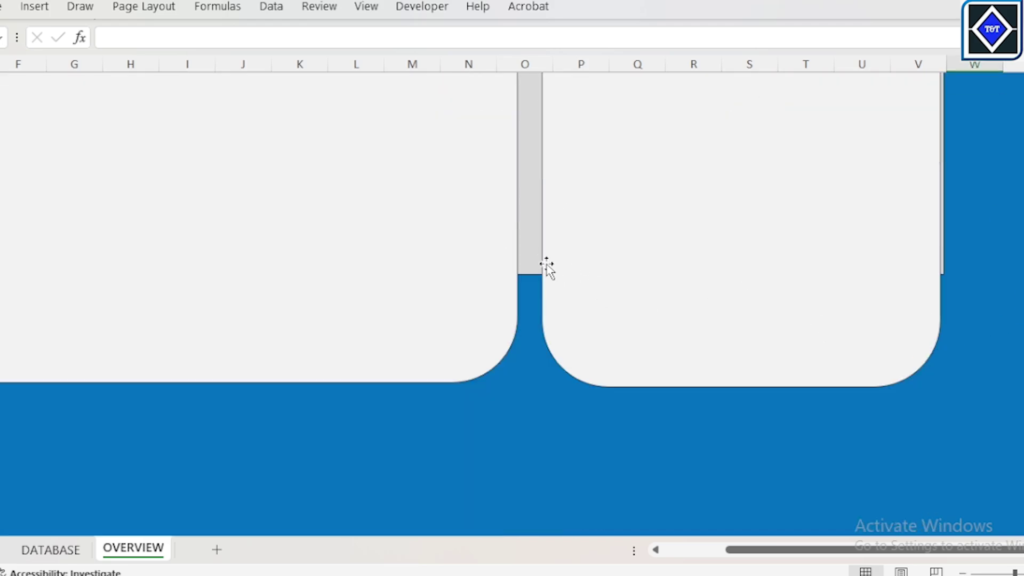
{"action": "left_click", "coordinate": [547, 267]}
{"action": "left_click", "coordinate": [533, 263]}
{"action": "left_click_drag", "start_coordinate": [422, 274], "coordinate": [421, 460]}
{"action": "scroll", "coordinate": [862, 507], "scroll_direction": "down", "scroll_amount": 4}
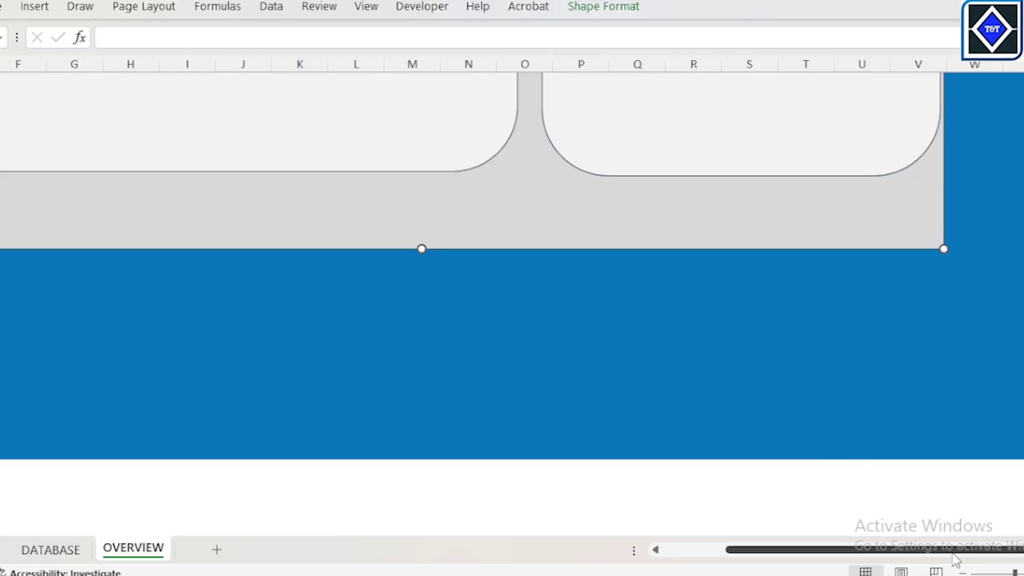
{"action": "left_click_drag", "start_coordinate": [963, 555], "coordinate": [901, 555]}
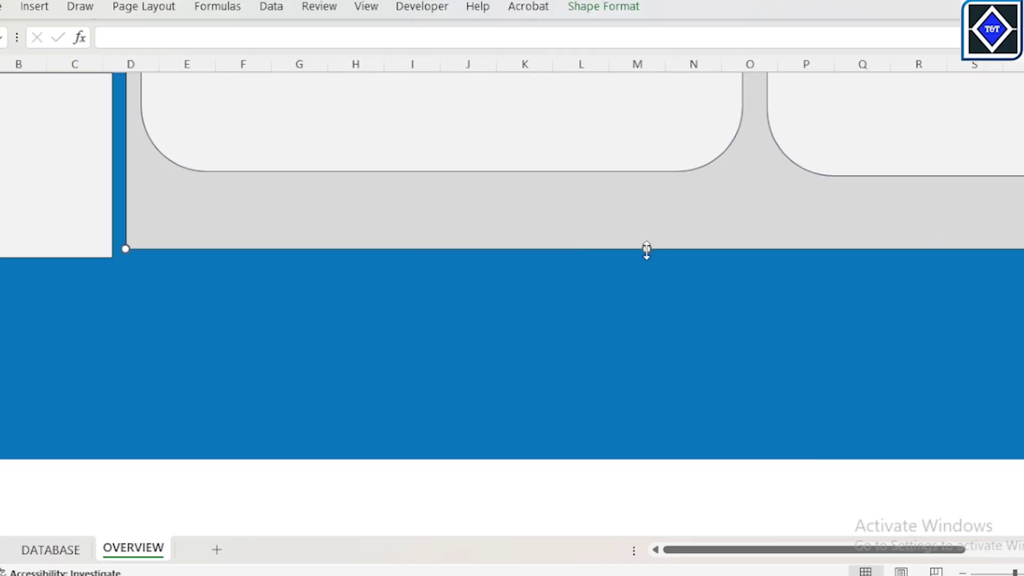
{"action": "left_click_drag", "start_coordinate": [647, 250], "coordinate": [645, 260]}
{"action": "scroll", "coordinate": [644, 345], "scroll_direction": "up", "scroll_amount": 5}
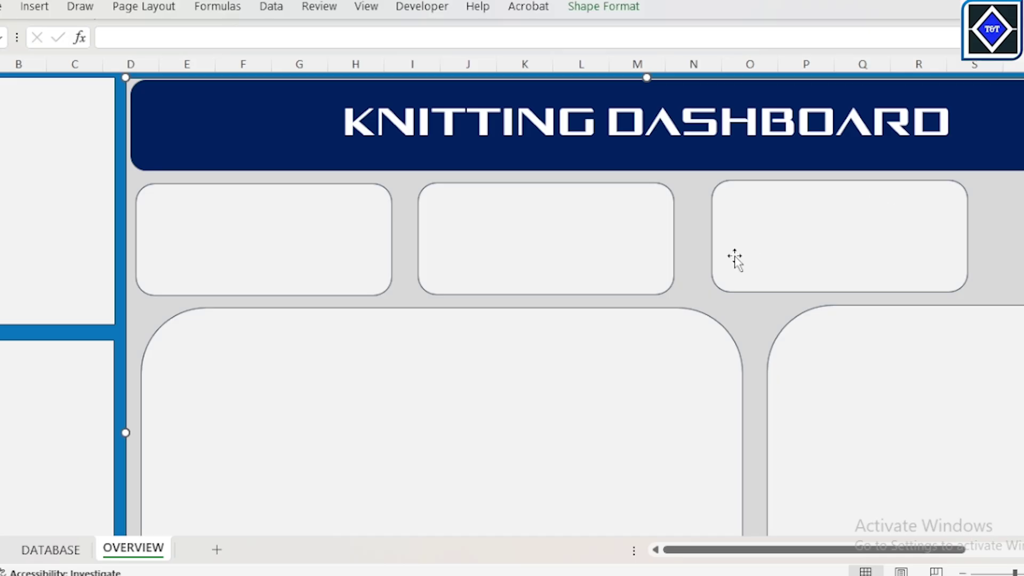
{"action": "scroll", "coordinate": [735, 259], "scroll_direction": "down", "scroll_amount": 5}
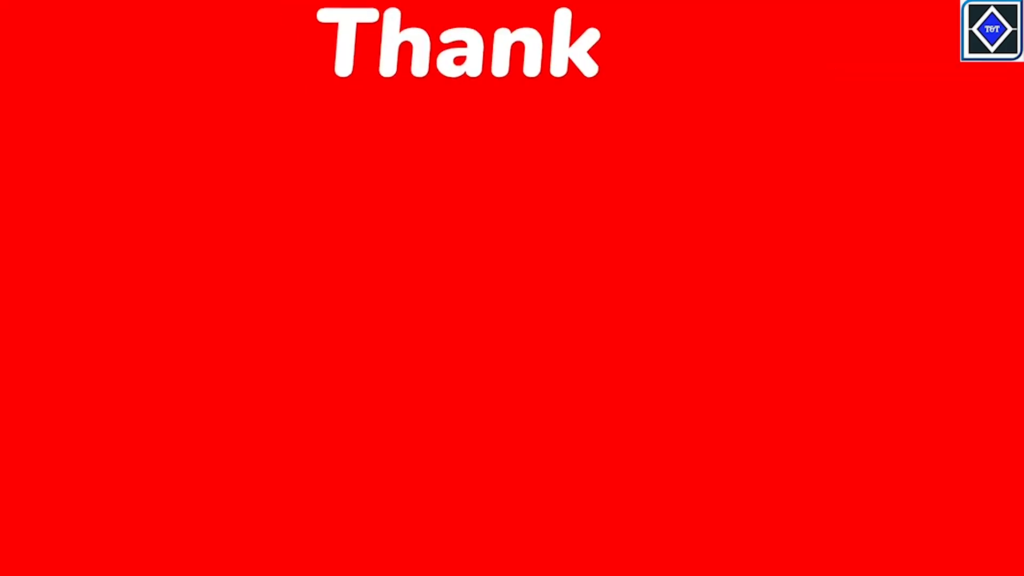